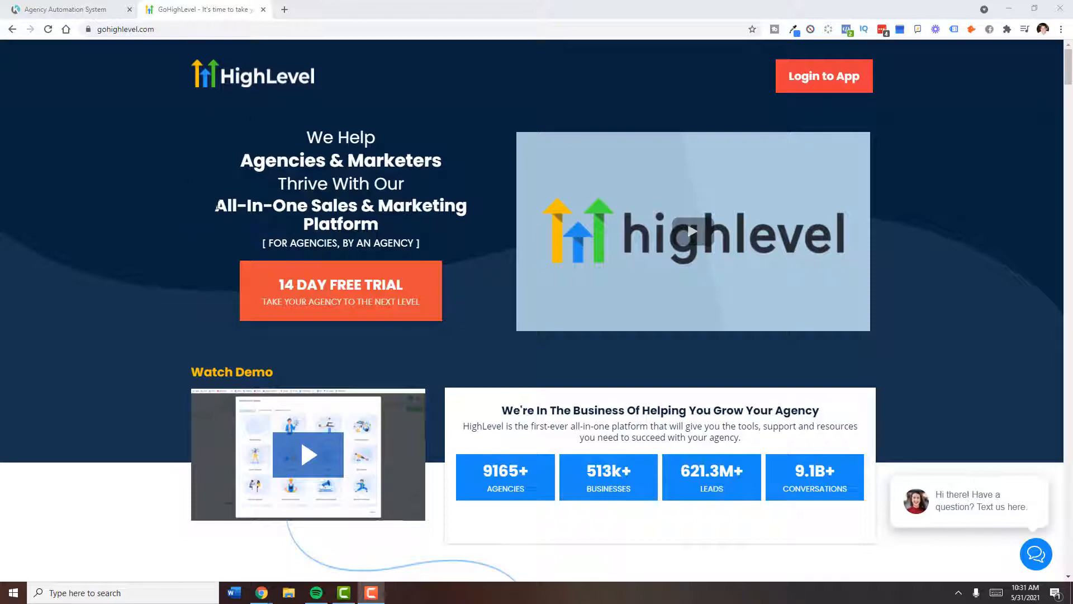
# Step: Review the HighLevel home page's headline and its Building The Agency Engine section
pyautogui.moveTo(214, 206); pyautogui.dragTo(472, 224)
pyautogui.click(266, 176)
pyautogui.doubleClick(267, 176)
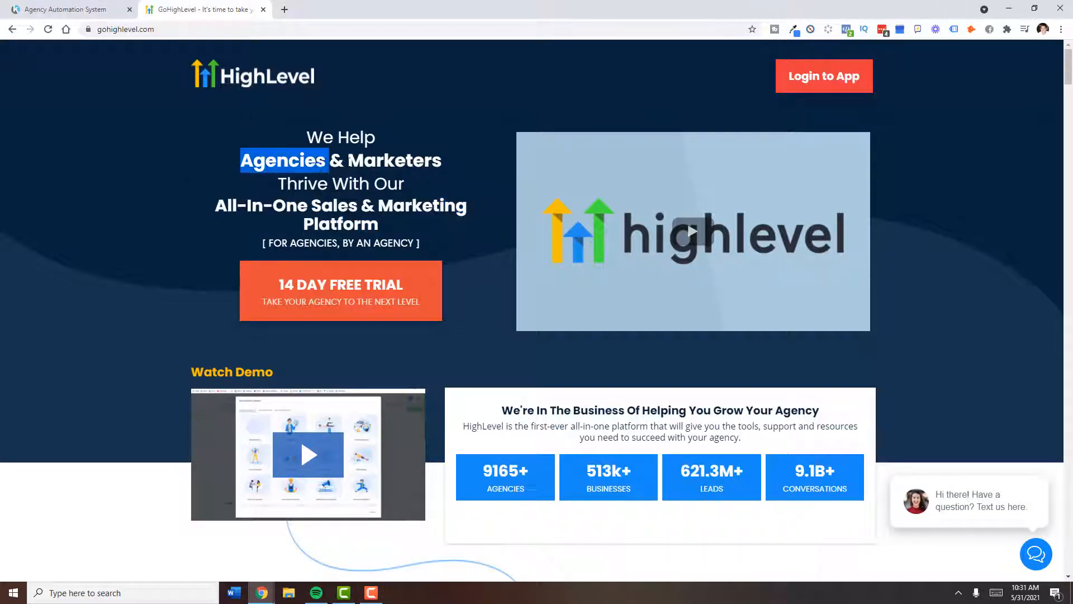
pyautogui.click(267, 176)
pyautogui.scroll(-15, 445, 294)
pyautogui.scroll(2, 445, 294)
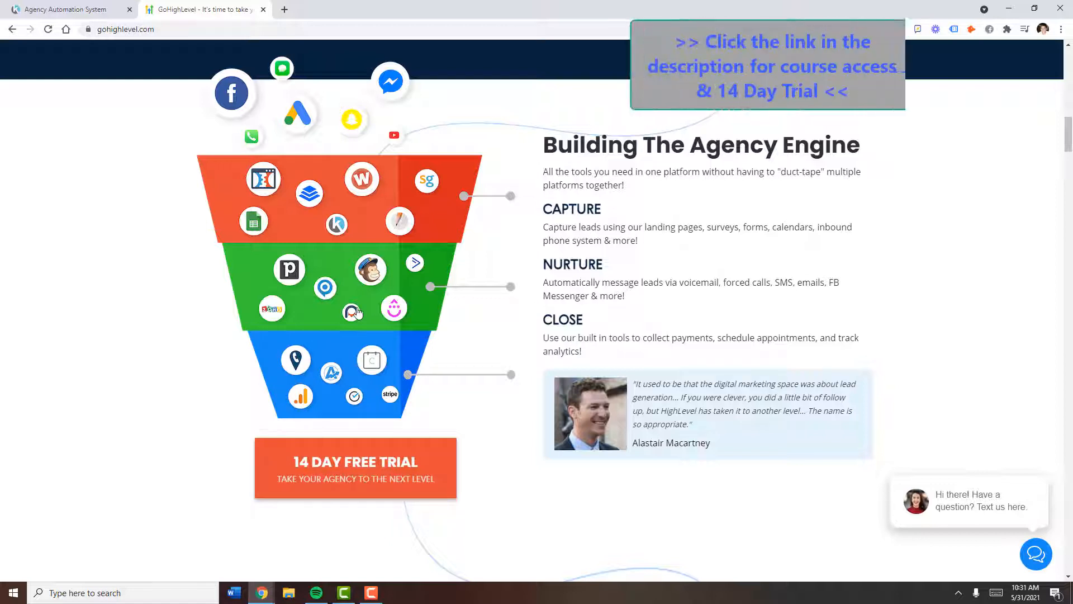
# Step: Switch to the Agency Automation Systems portal and look through its sitemap of university, niche snapshot and automation lessons
pyautogui.click(84, 9)
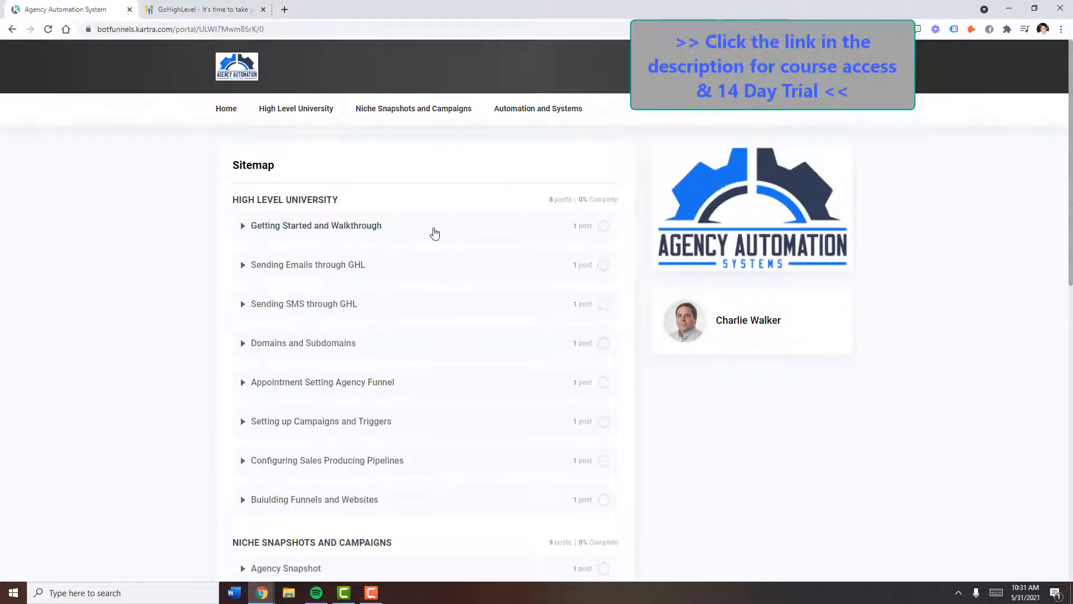
pyautogui.scroll(-3, 425, 224)
pyautogui.scroll(-4, 408, 196)
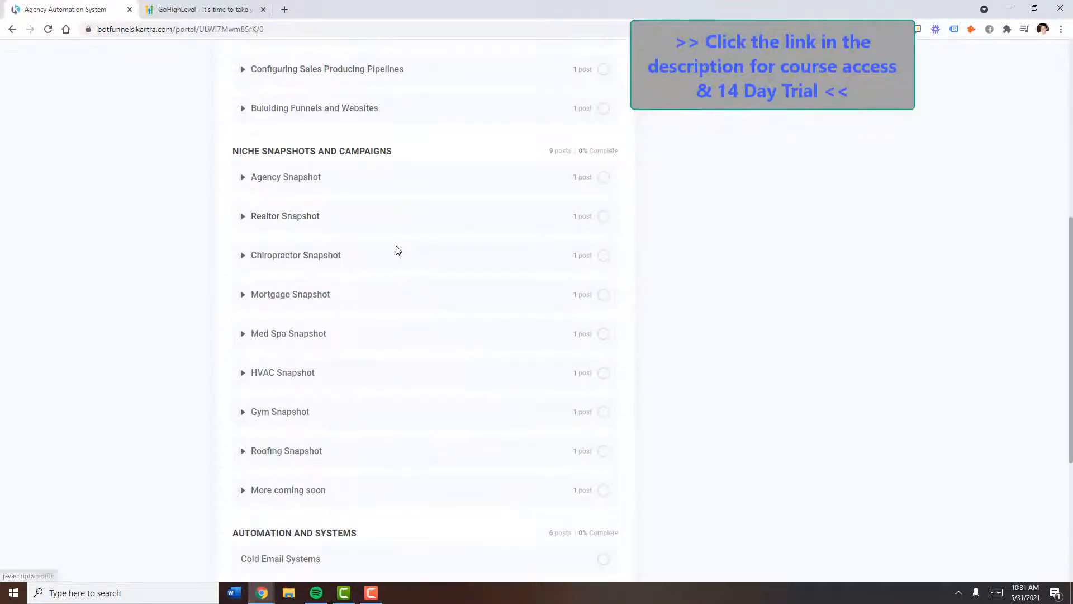
pyautogui.scroll(-4, 398, 249)
pyautogui.scroll(-1, 387, 279)
pyautogui.scroll(4, 391, 285)
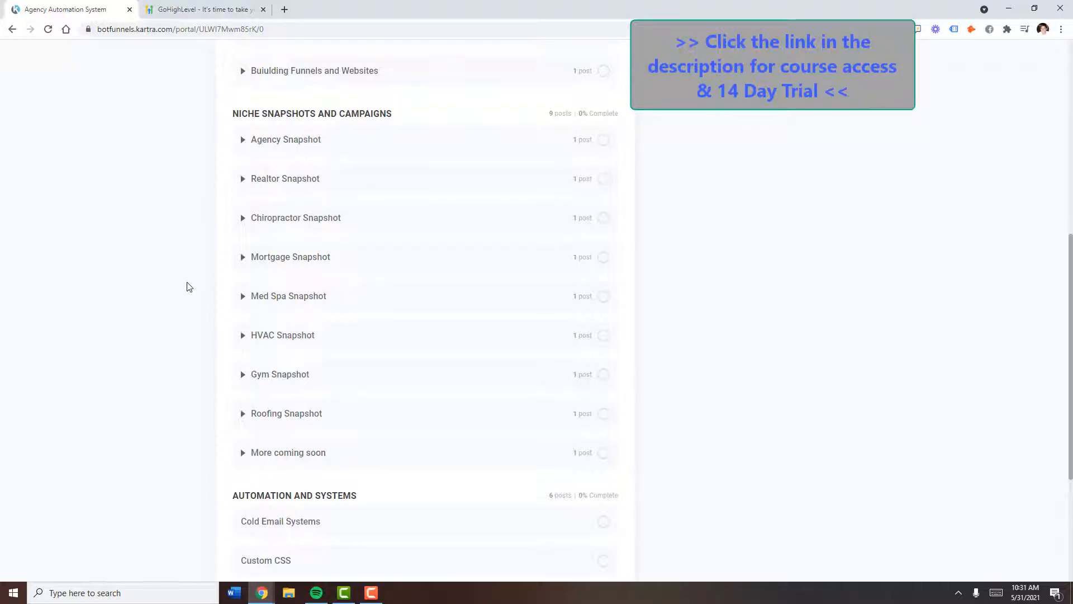
pyautogui.scroll(5, 189, 287)
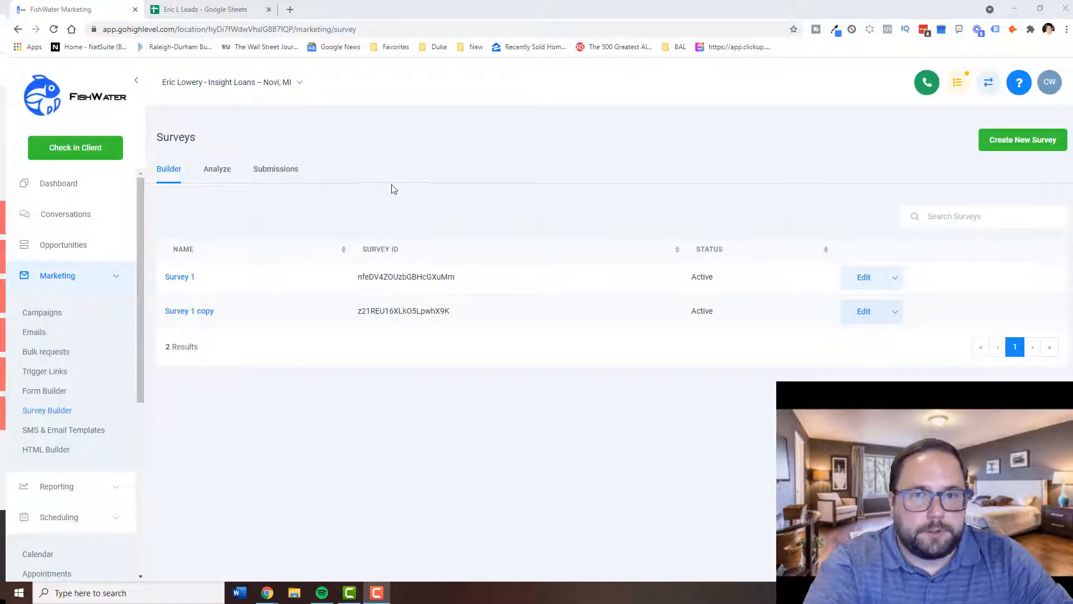
# Step: Open Survey 1 for review and view the Thank You step of the FHA & Conventional Mortgage Quiz funnel
pyautogui.click(861, 278)
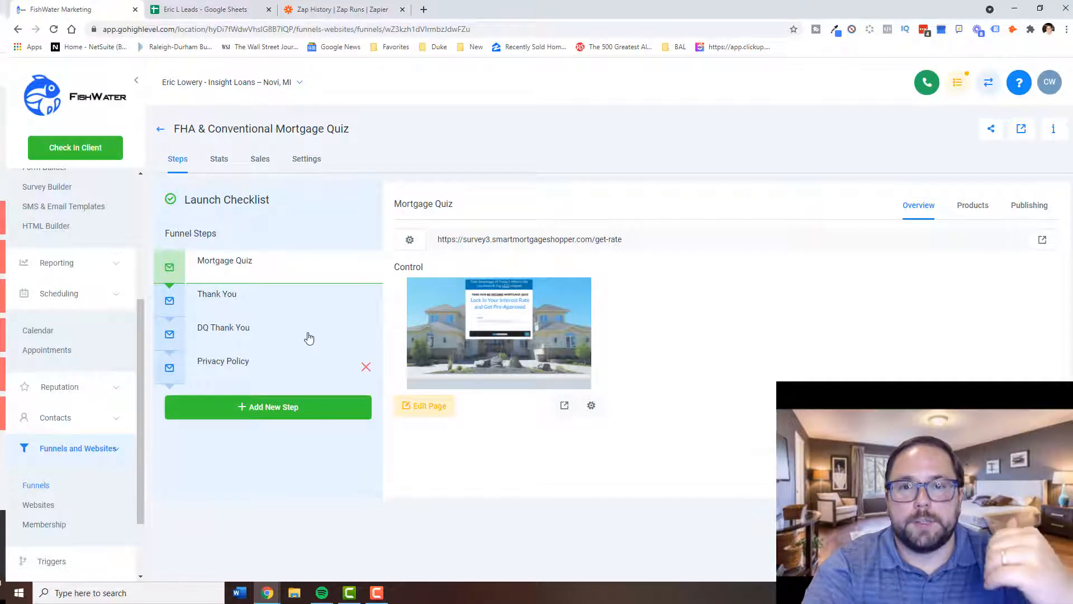
pyautogui.click(296, 300)
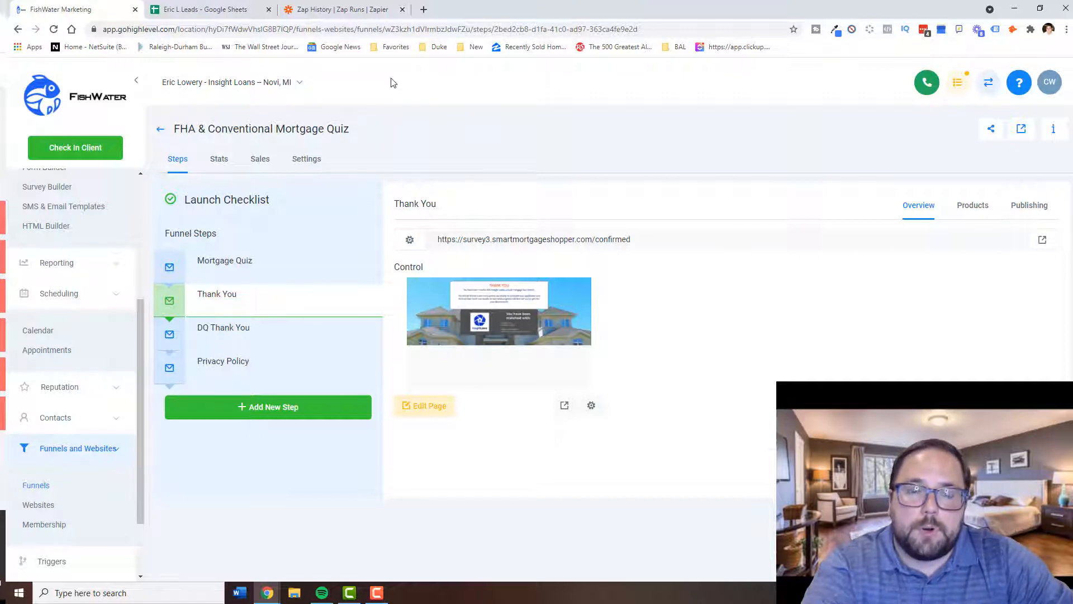
# Step: Switch to Zapier and examine the existing zap's Catch Hook trigger setup and its test request data
pyautogui.click(336, 7)
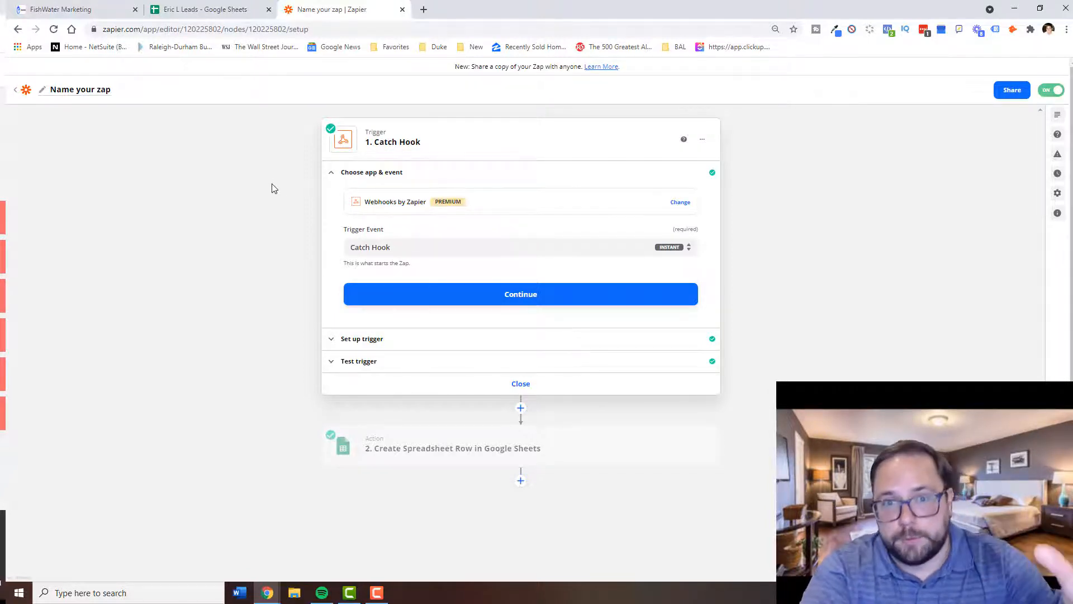
pyautogui.click(361, 339)
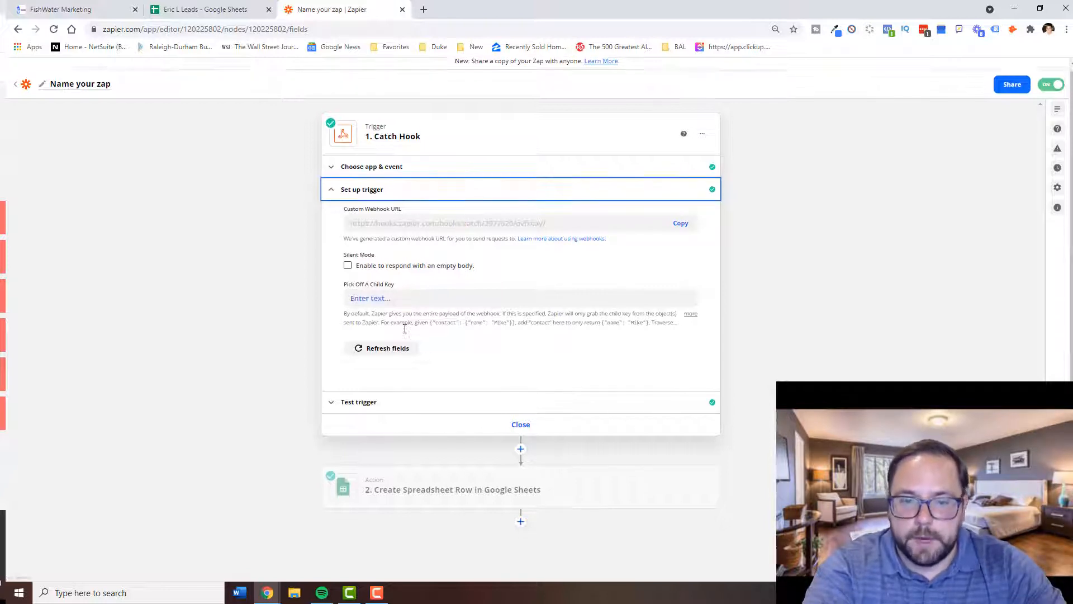
pyautogui.click(383, 400)
pyautogui.scroll(-2, 335, 371)
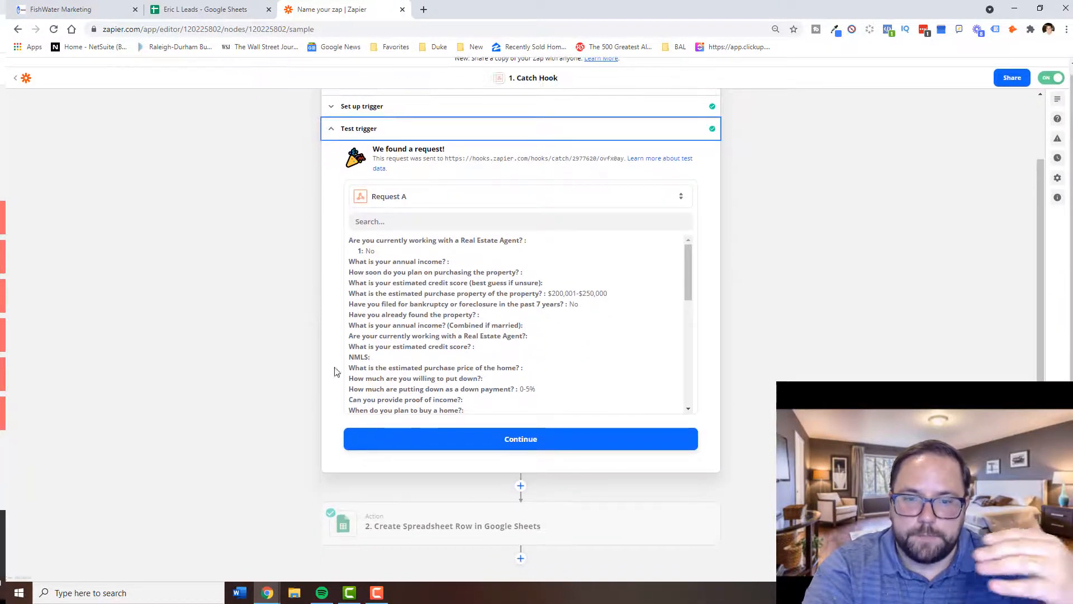
# Step: Examine the Create Spreadsheet Row action's event, Google Sheets account and the field mapping of the survey answers
pyautogui.click(419, 534)
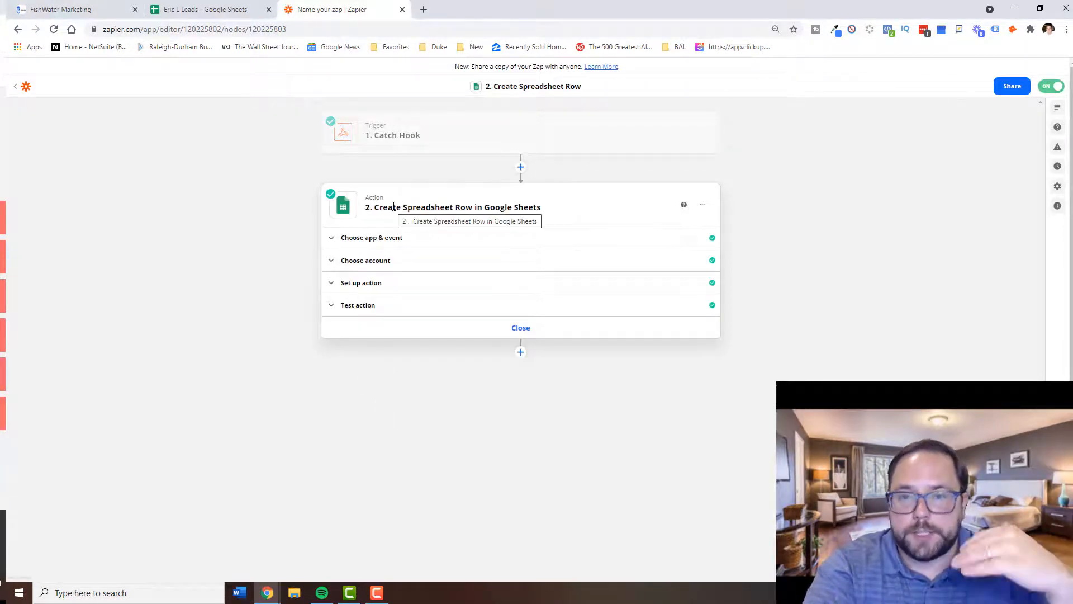
pyautogui.click(371, 238)
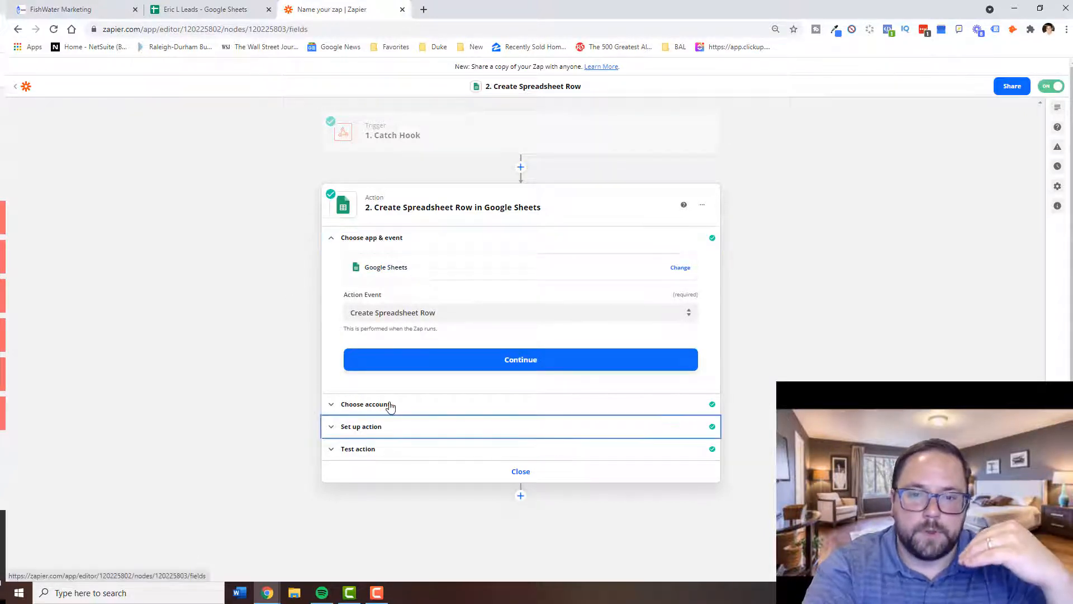
pyautogui.click(388, 421)
pyautogui.click(372, 261)
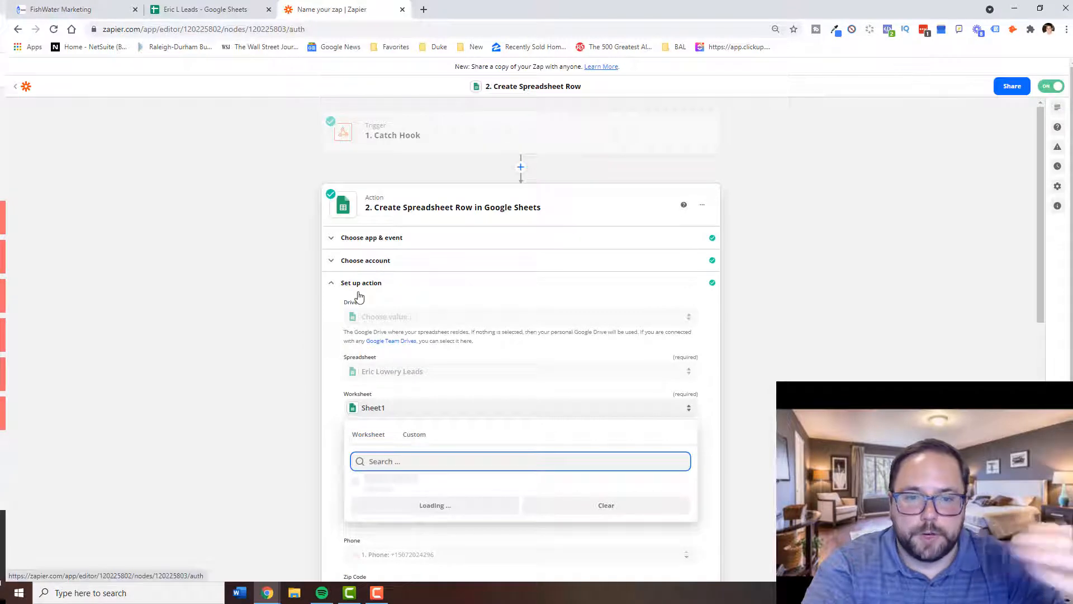
pyautogui.click(370, 373)
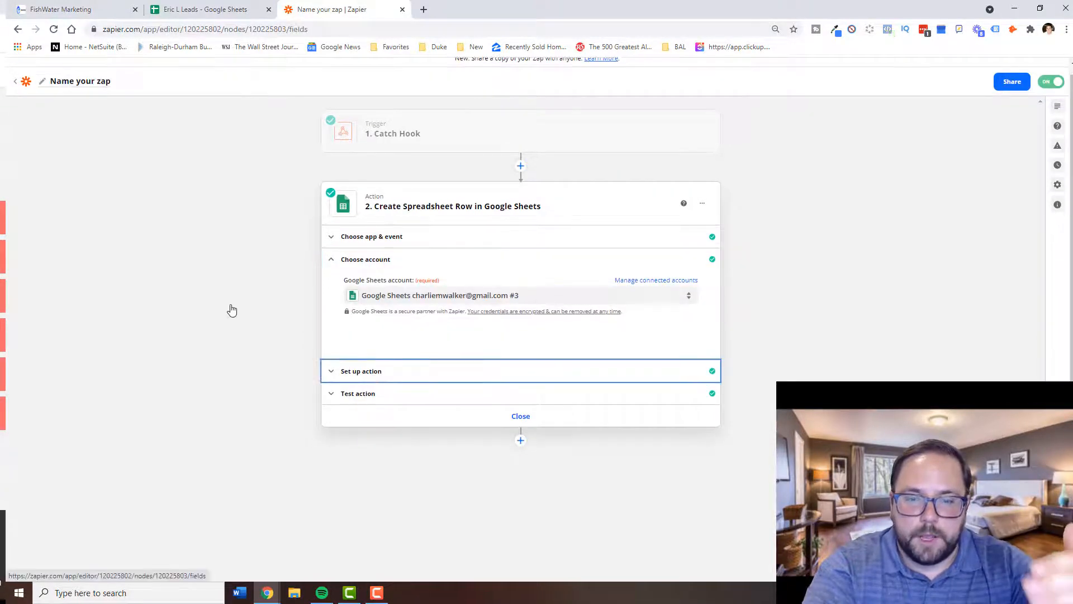
pyautogui.scroll(-4, 316, 296)
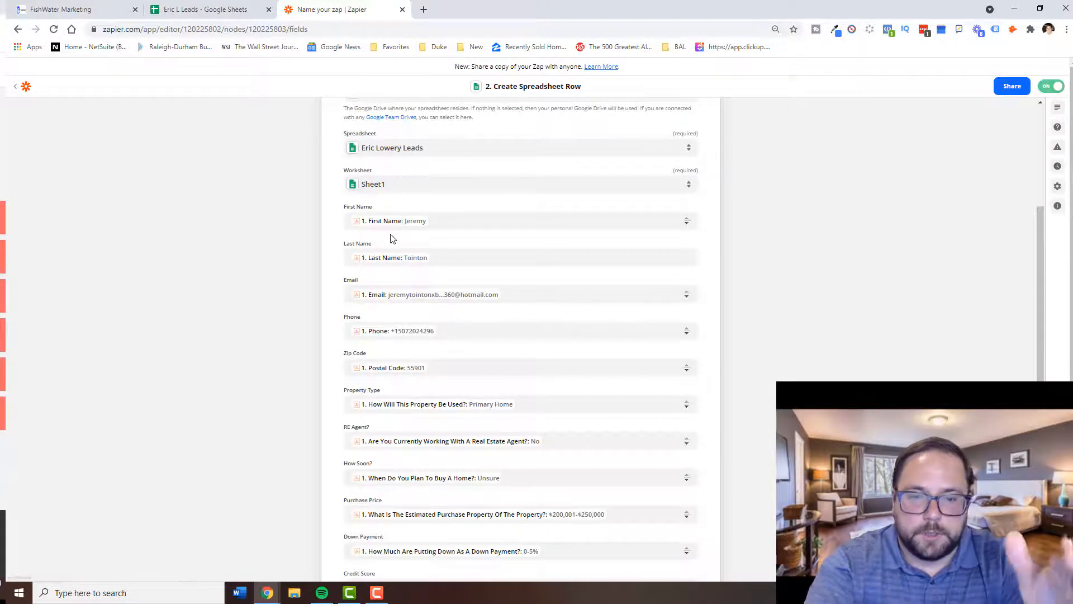
pyautogui.scroll(-6, 290, 301)
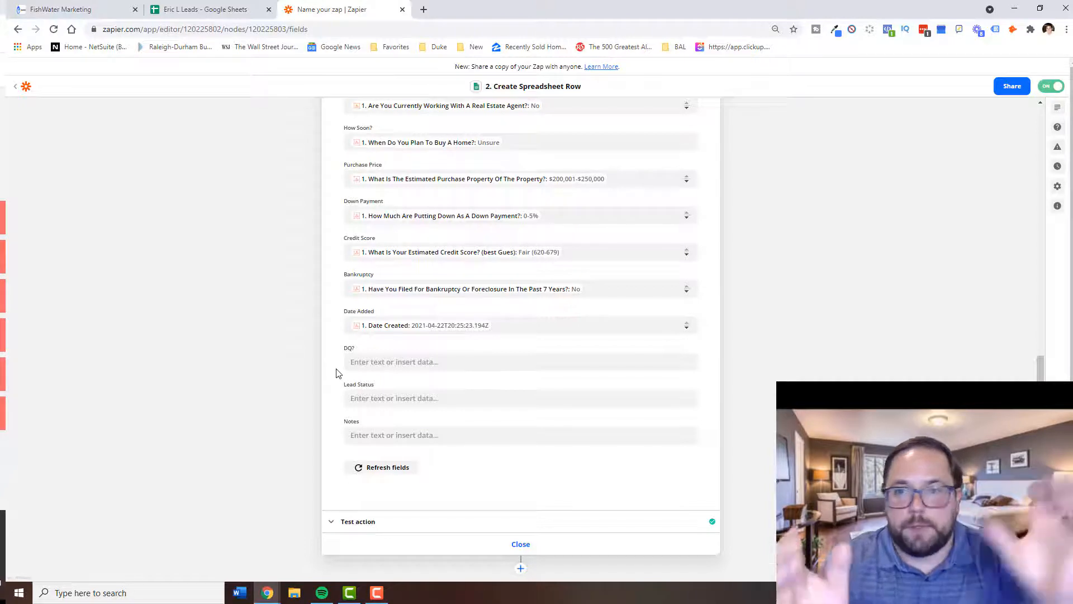
pyautogui.scroll(15, 316, 314)
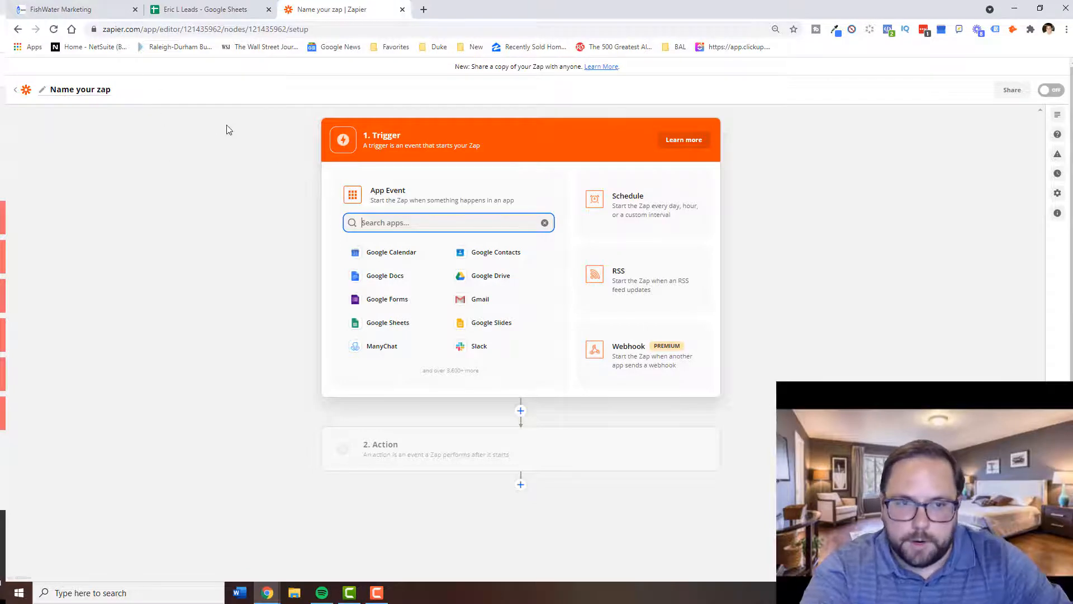
# Step: Start a new zap triggered by Webhooks by Zapier with the Catch Hook event and copy its custom webhook URL
pyautogui.click(26, 89)
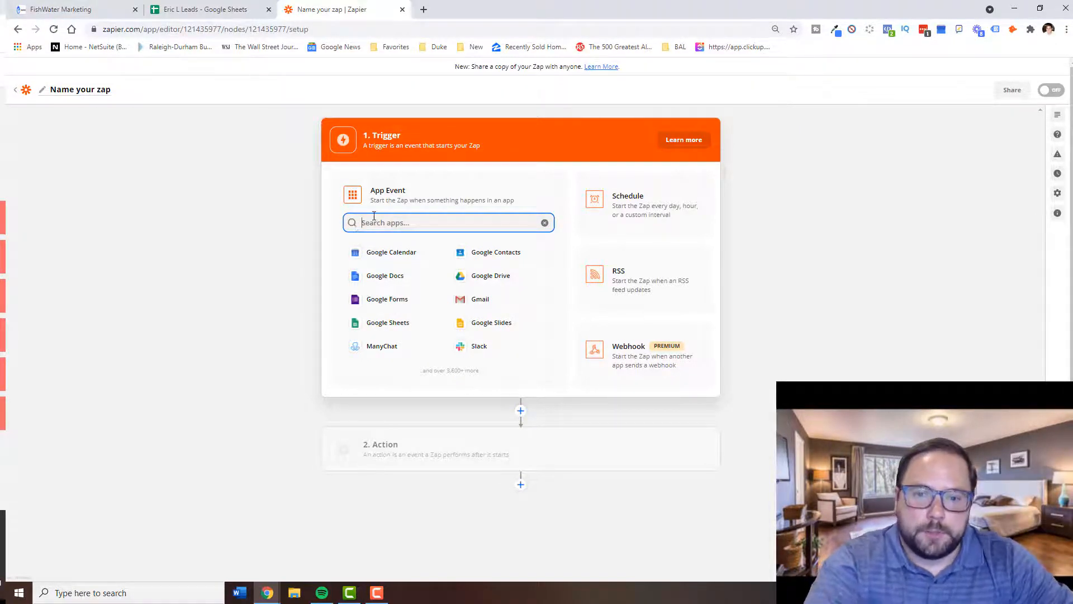
pyautogui.write('web')
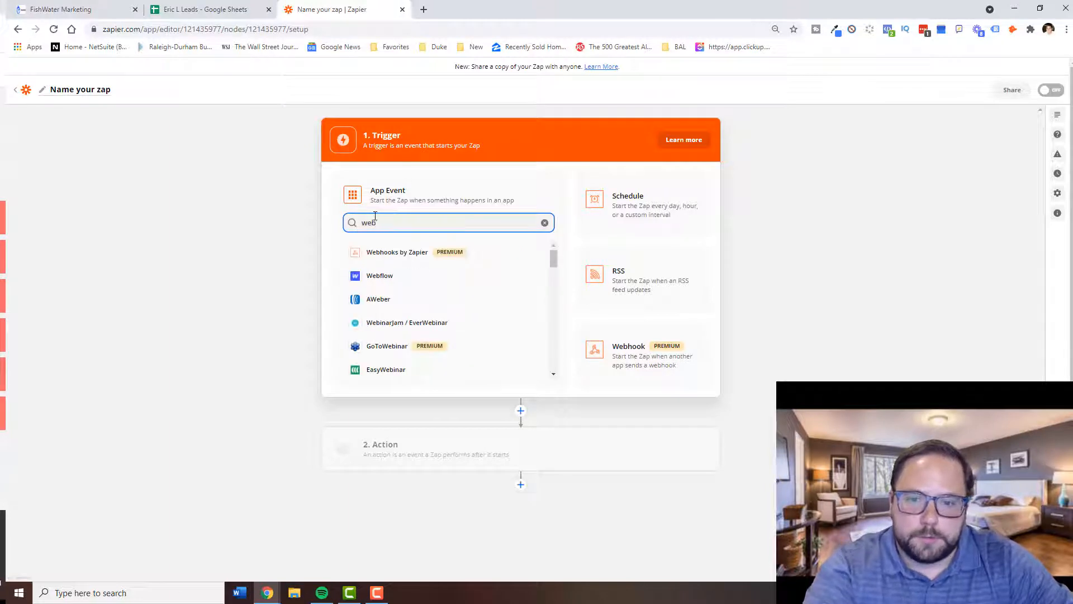
pyautogui.click(410, 256)
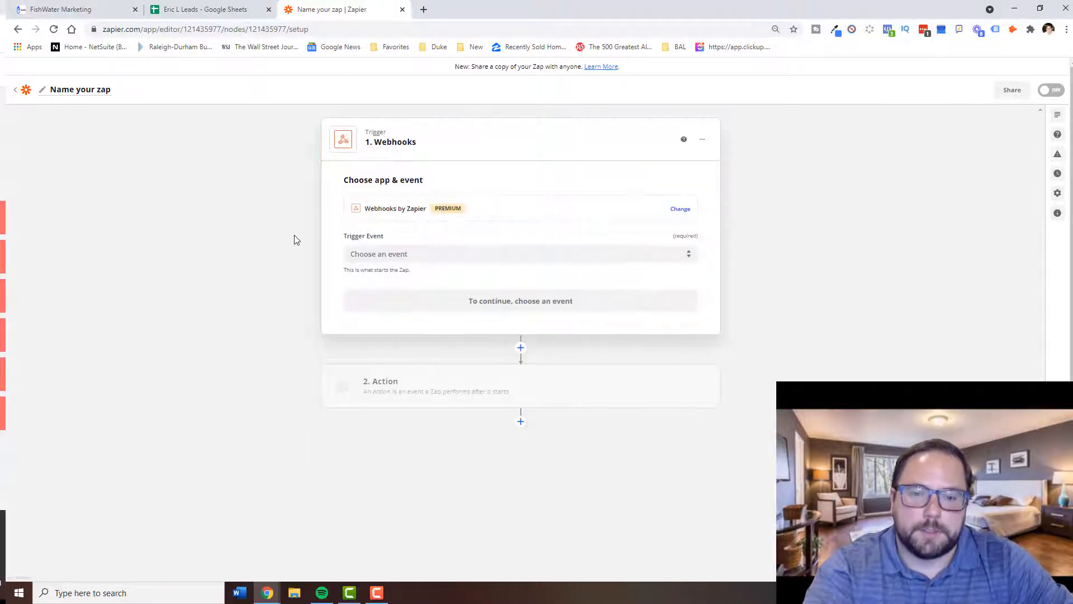
pyautogui.click(393, 260)
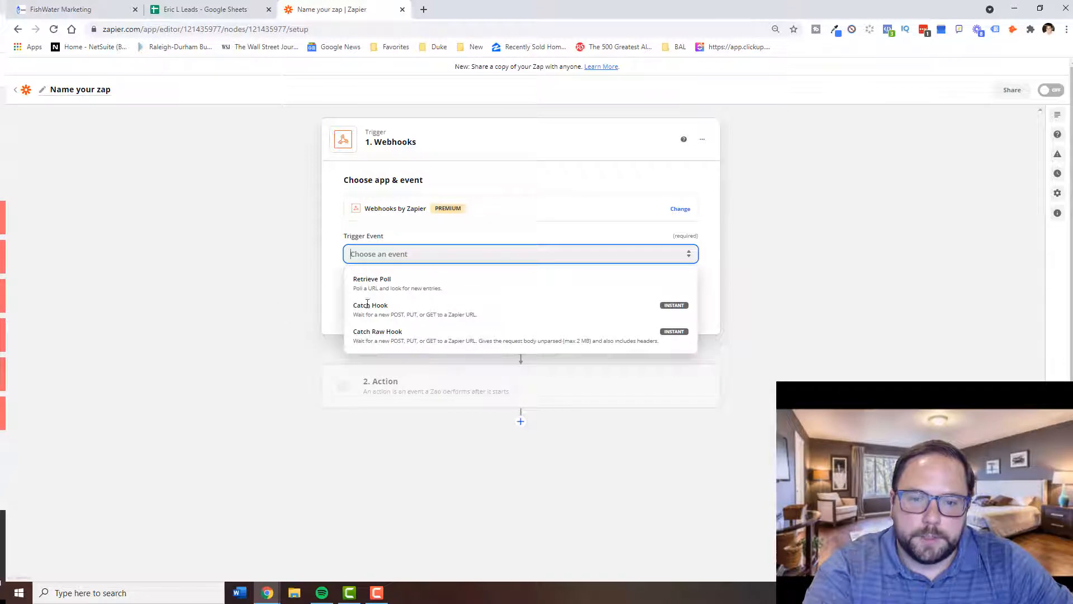
pyautogui.click(399, 312)
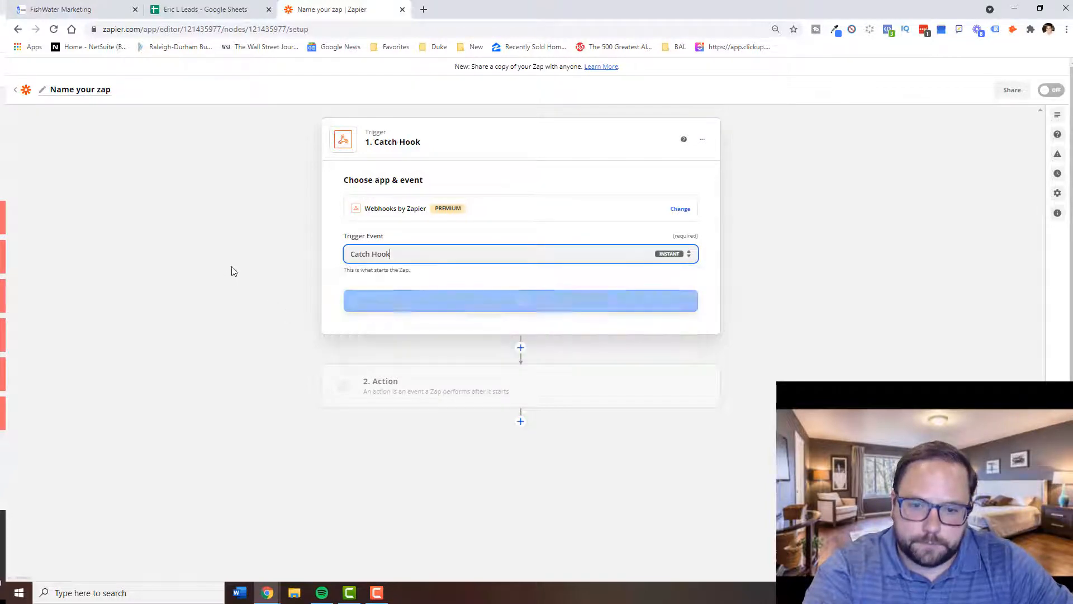
pyautogui.click(405, 304)
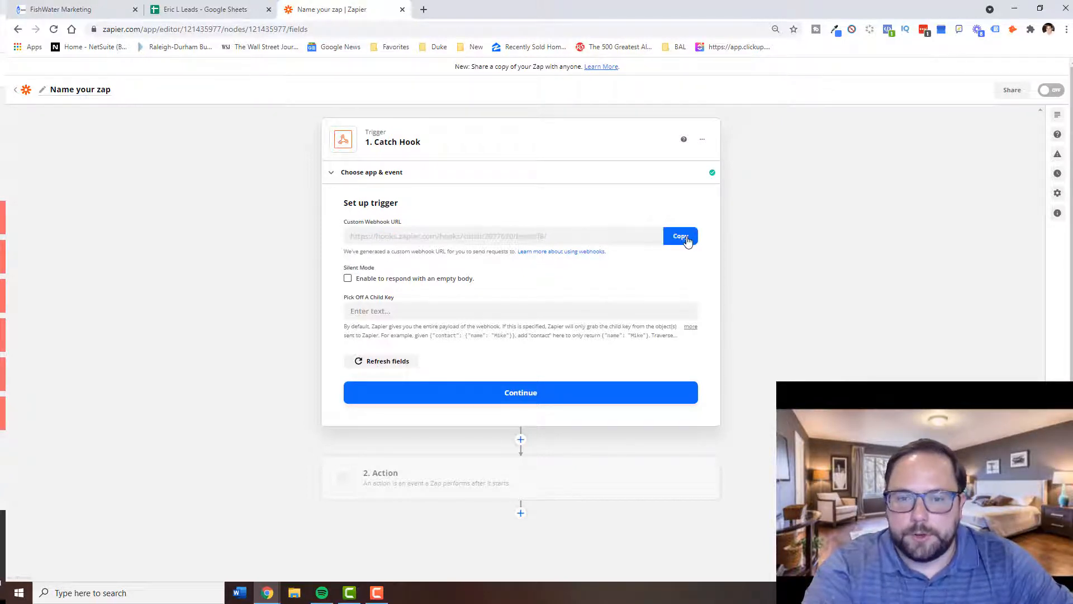
pyautogui.click(687, 239)
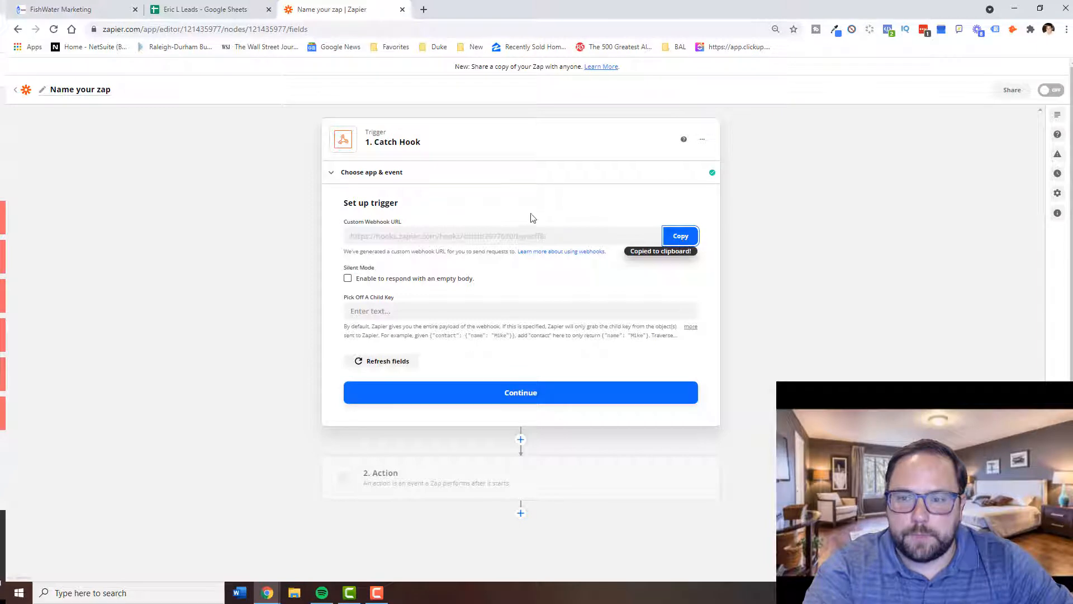
# Step: Switch to HighLevel and add a new trigger named "YT Webhook to Google Sheets"
pyautogui.click(105, 7)
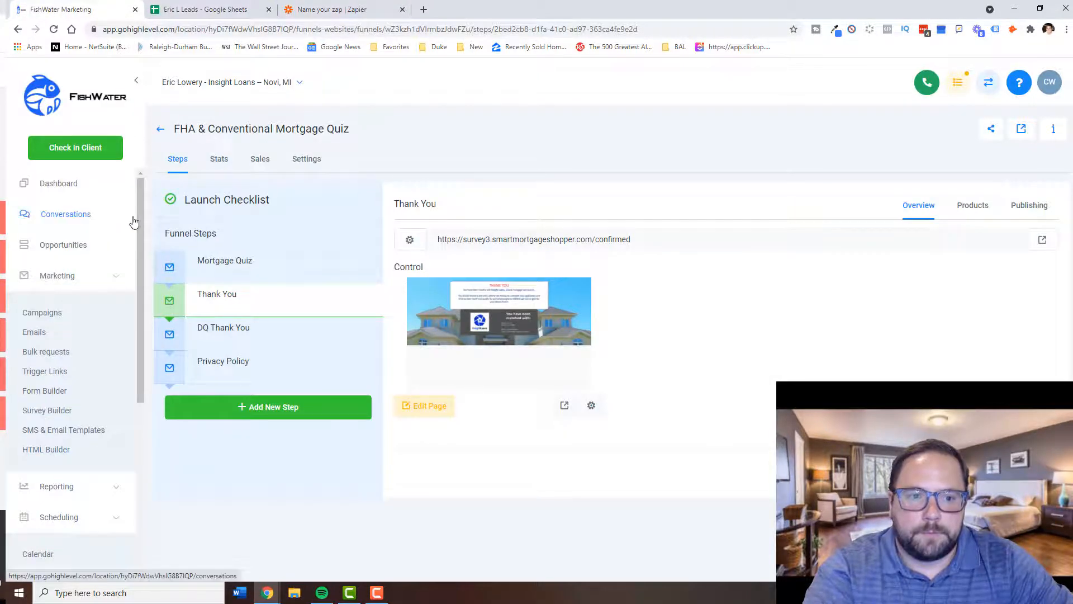
pyautogui.scroll(-5, 78, 284)
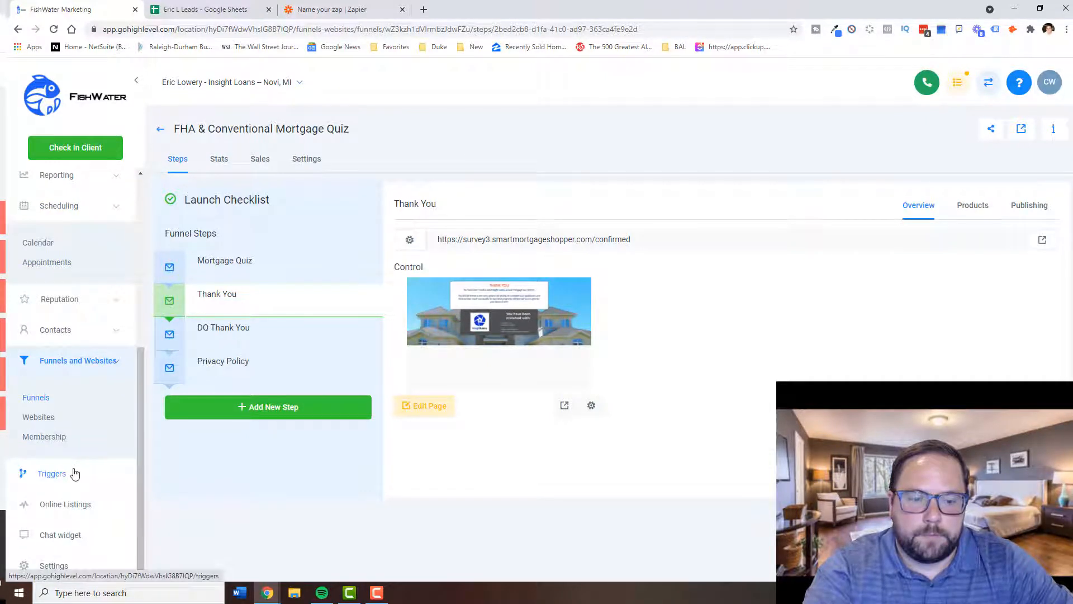
pyautogui.click(74, 474)
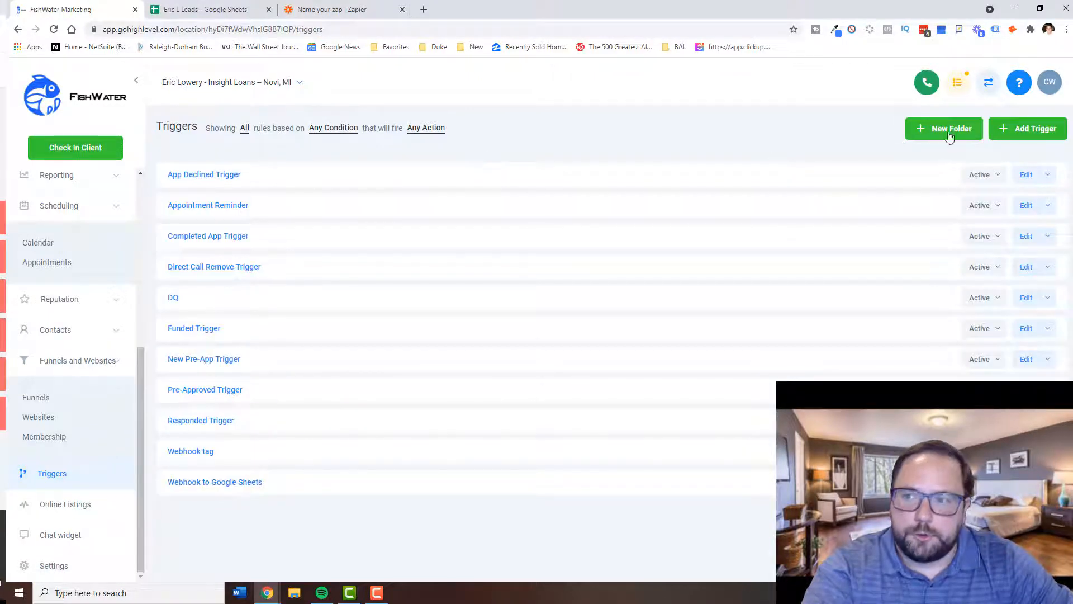
pyautogui.click(1020, 130)
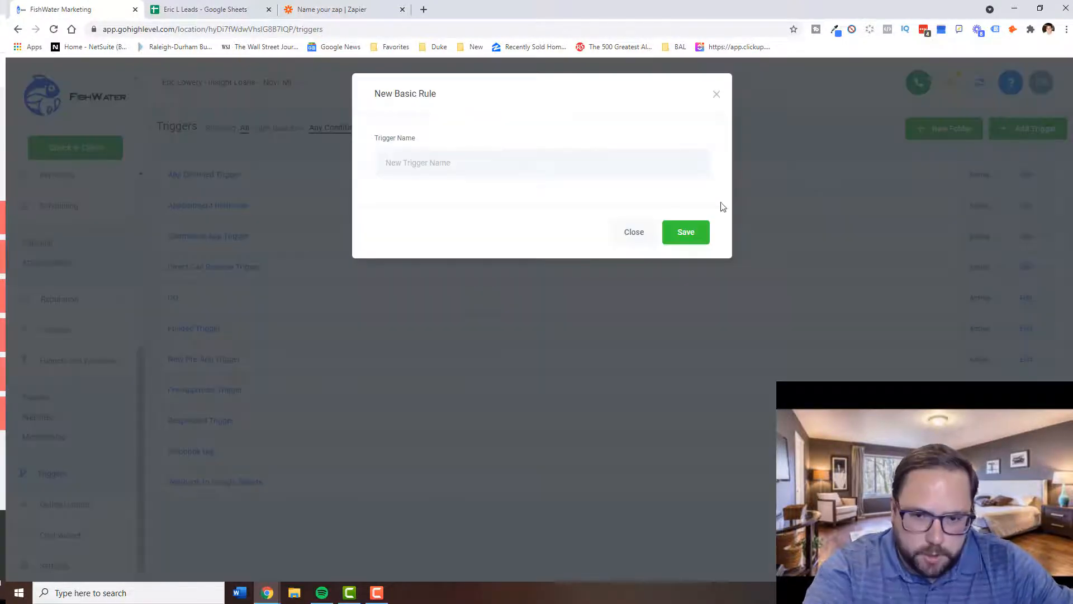
pyautogui.click(476, 155)
pyautogui.write('Y')
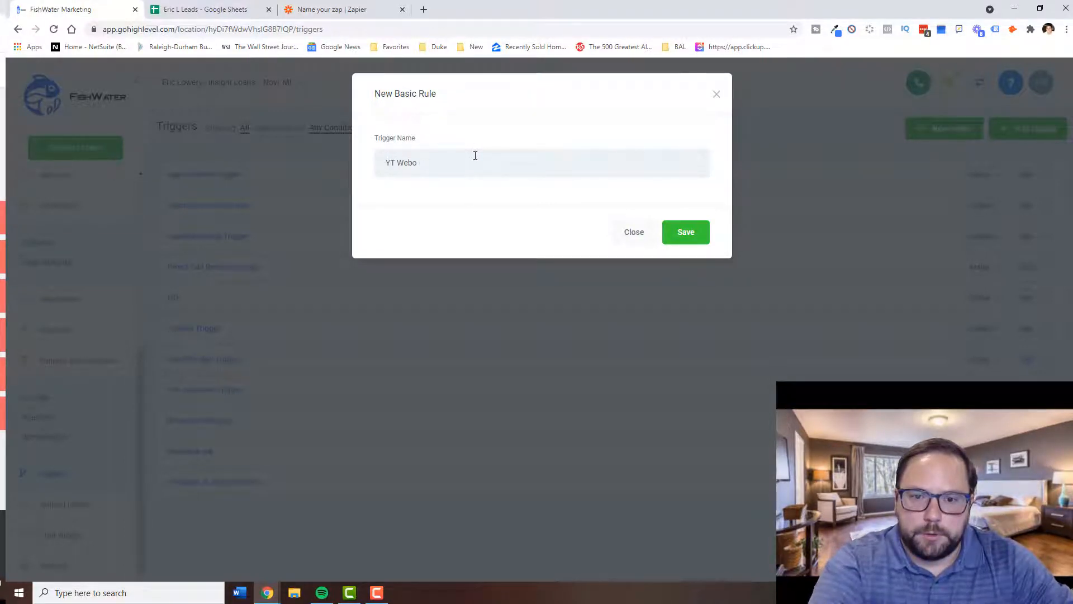
pyautogui.write('T Webhook to ')
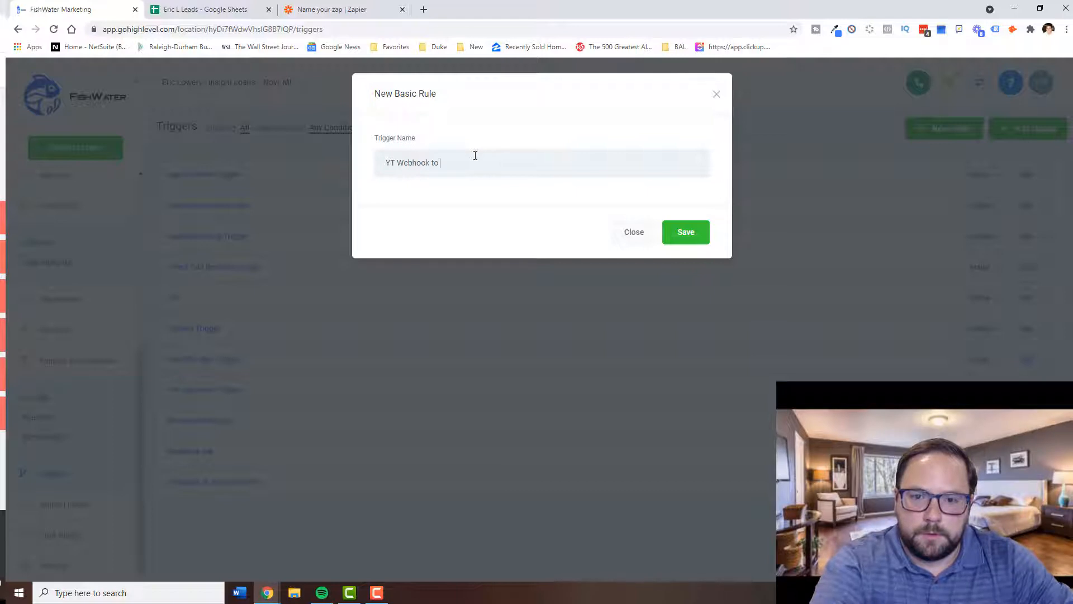
pyautogui.write('Google Sheets')
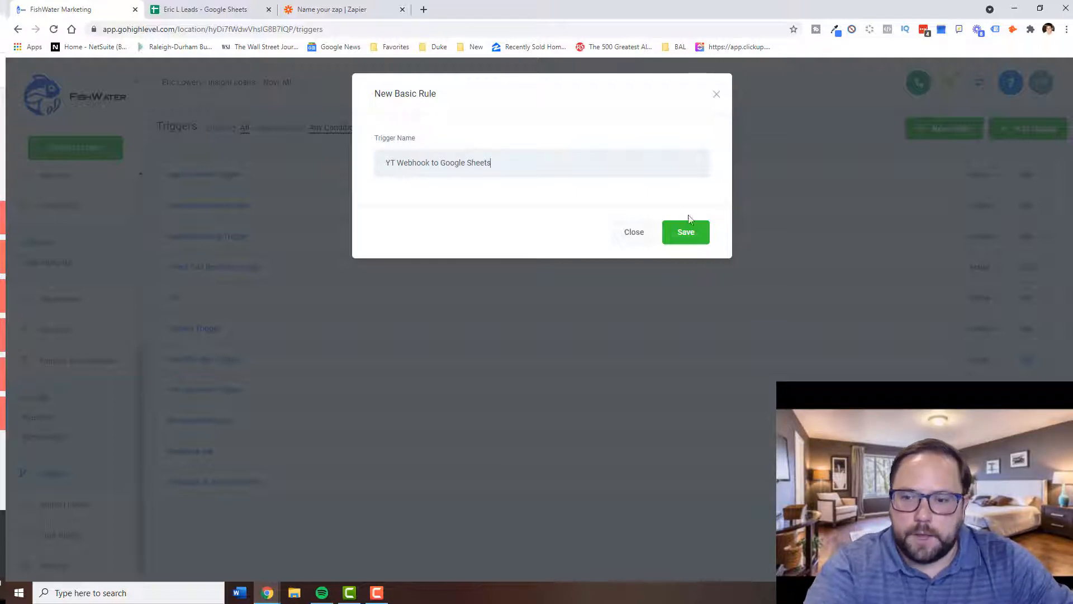
pyautogui.click(691, 233)
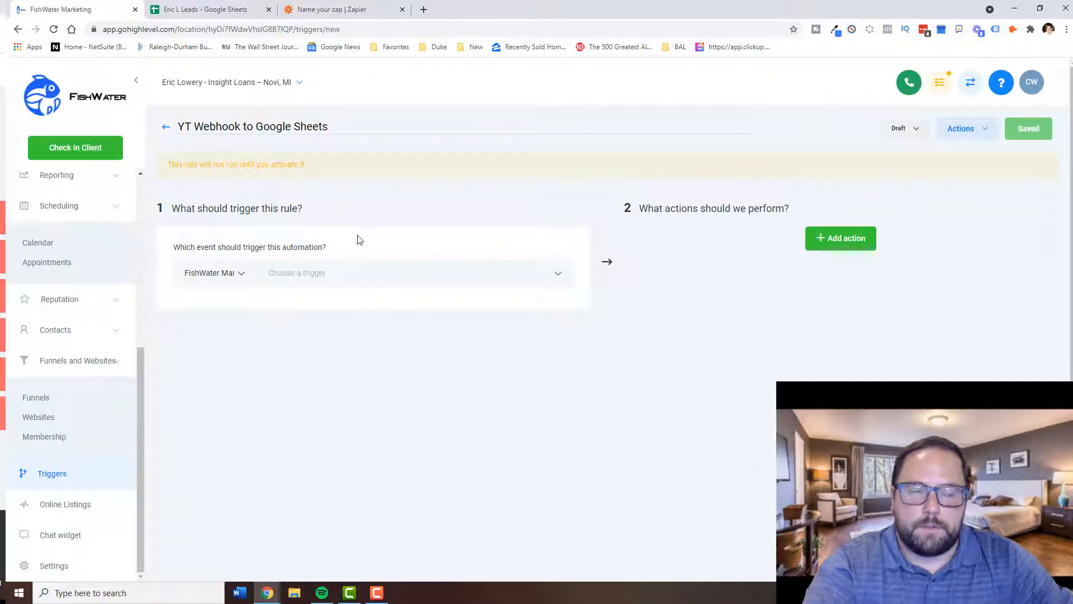
# Step: Set the trigger's event to Survey Submitted
pyautogui.click(336, 270)
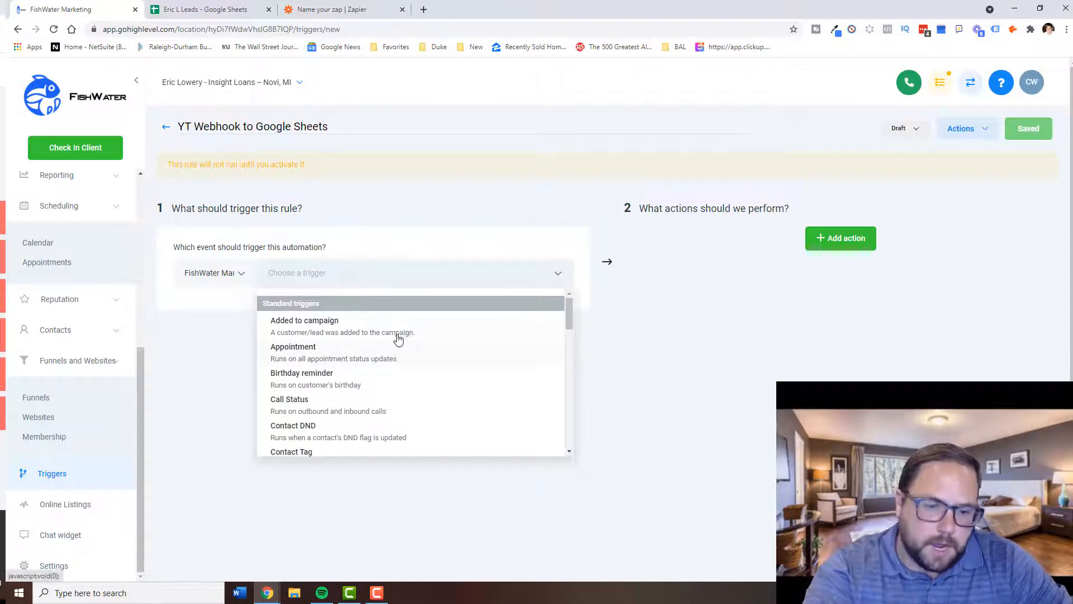
pyautogui.scroll(-1, 397, 336)
pyautogui.scroll(-7, 396, 316)
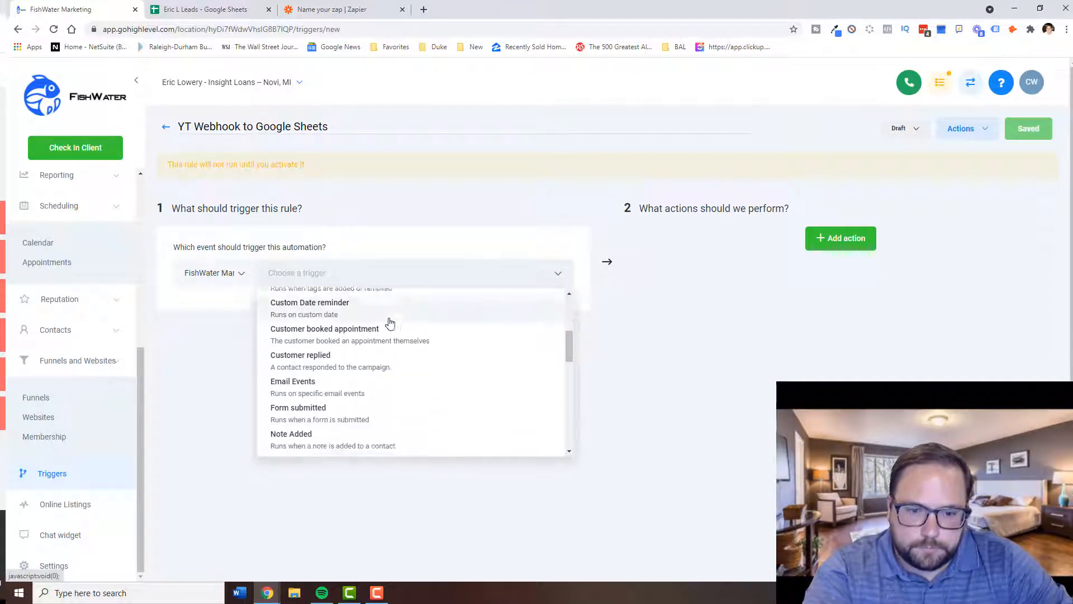
pyautogui.scroll(-2, 391, 315)
pyautogui.scroll(10, 364, 357)
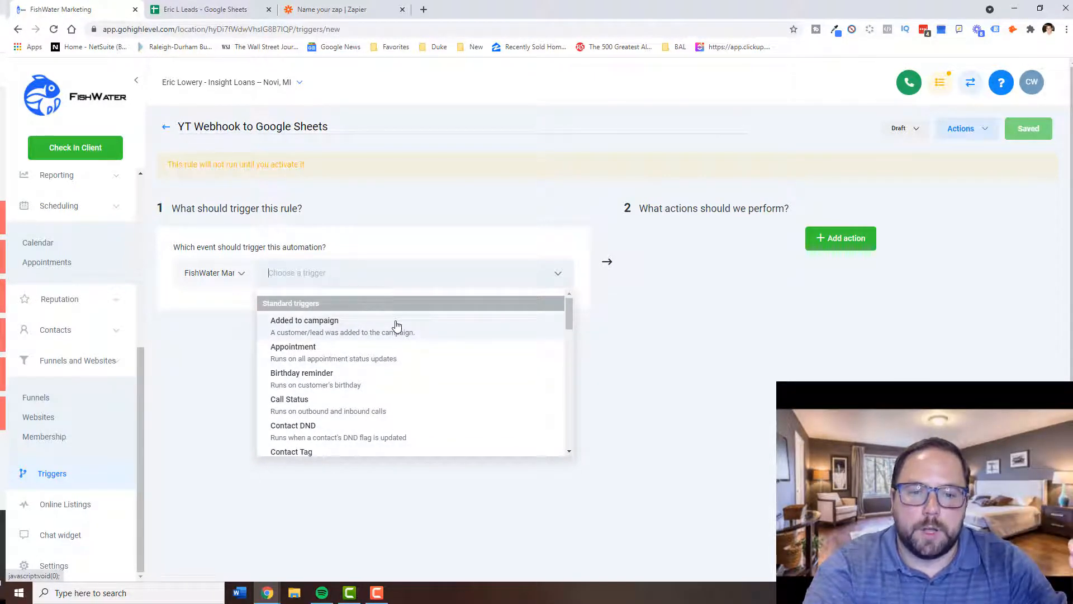
pyautogui.scroll(-2, 396, 325)
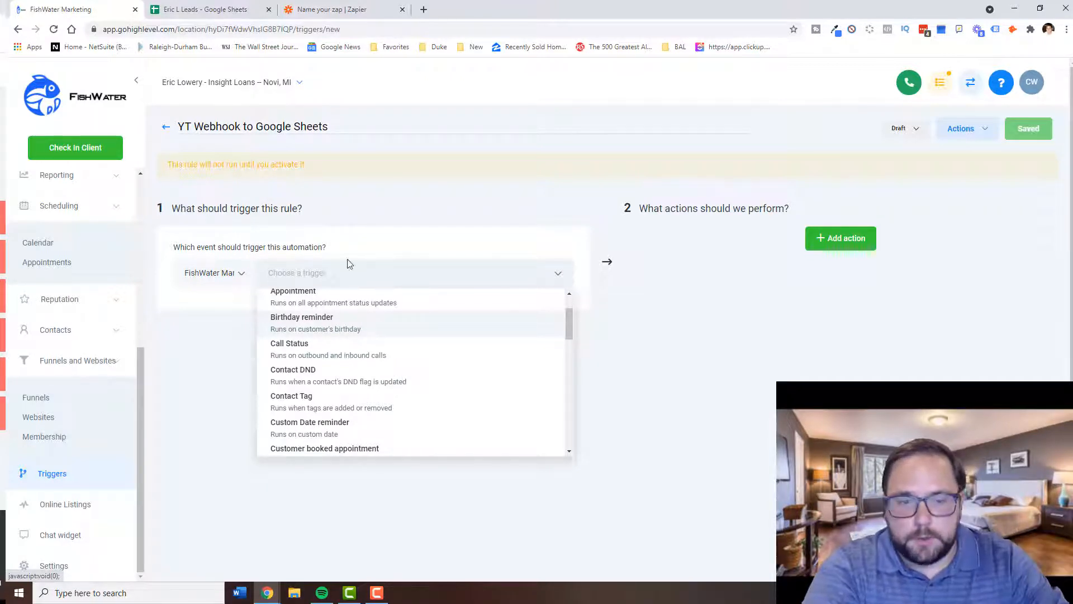
pyautogui.scroll(2, 376, 338)
pyautogui.scroll(-4, 365, 340)
pyautogui.scroll(-6, 365, 340)
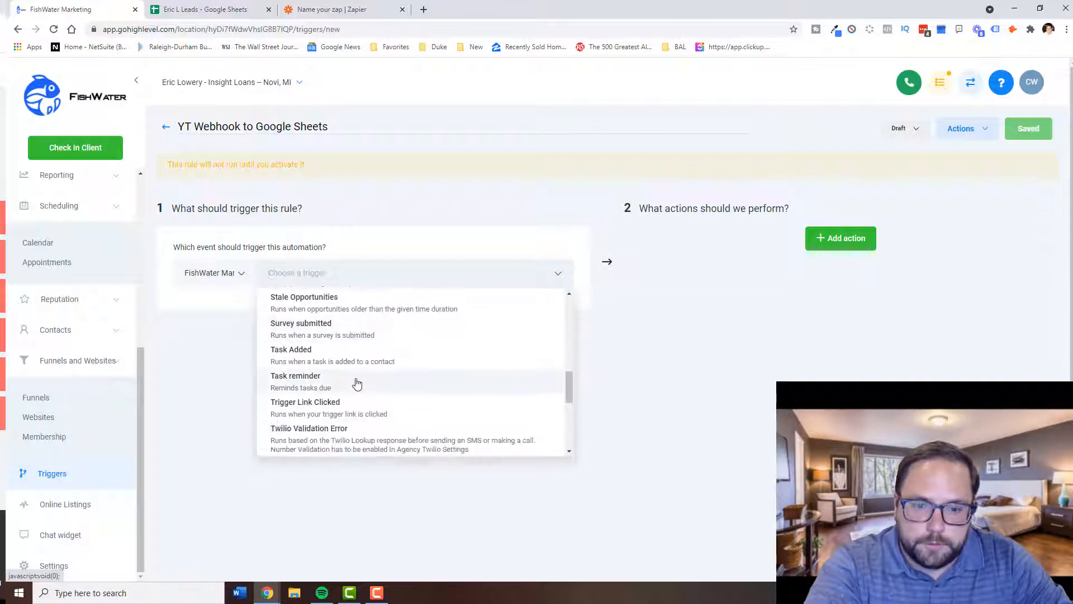
pyautogui.click(334, 331)
# Step: Add a filter to the trigger so that Survey Is Survey 1
pyautogui.click(190, 305)
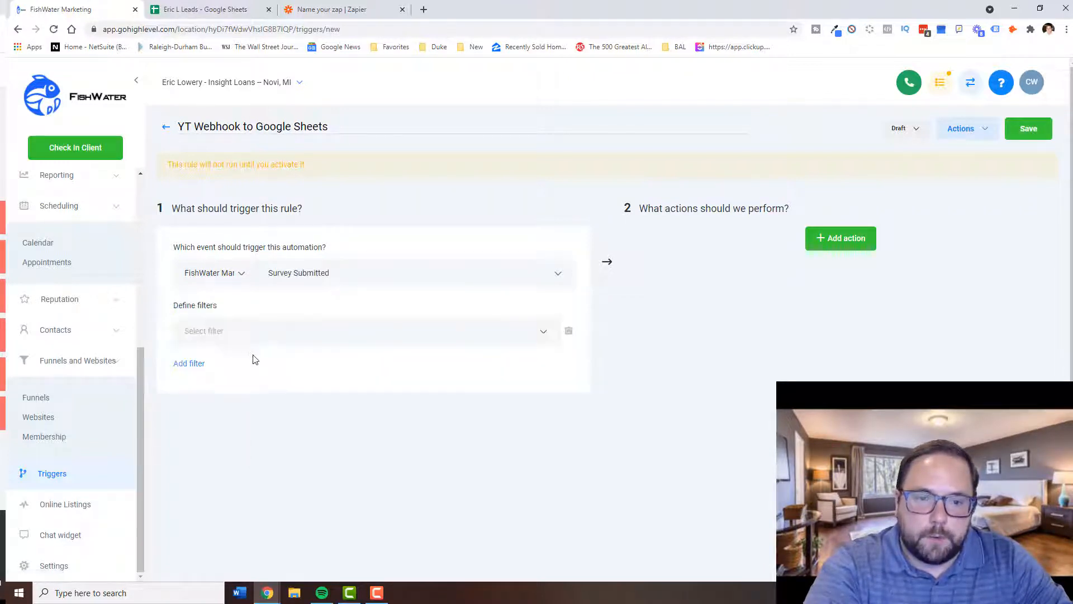
pyautogui.click(274, 332)
pyautogui.click(269, 376)
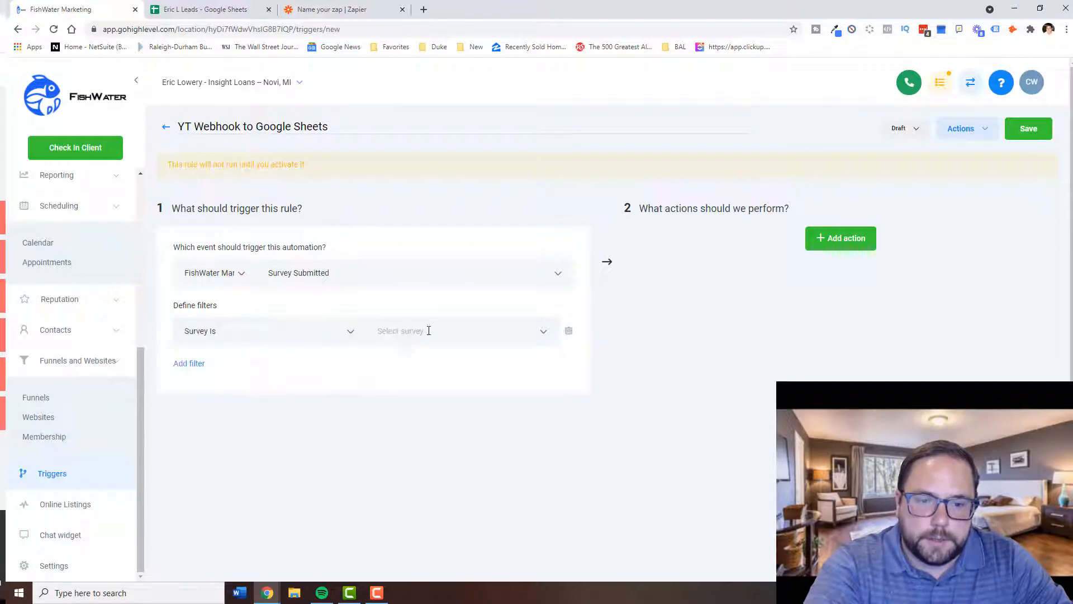
pyautogui.click(426, 330)
pyautogui.click(430, 366)
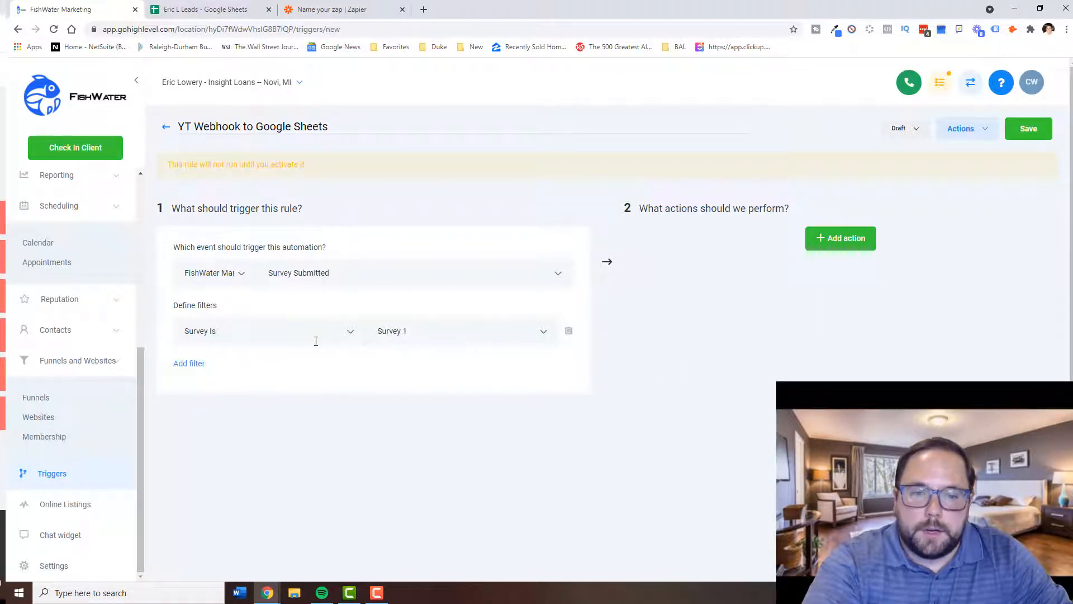
pyautogui.click(195, 364)
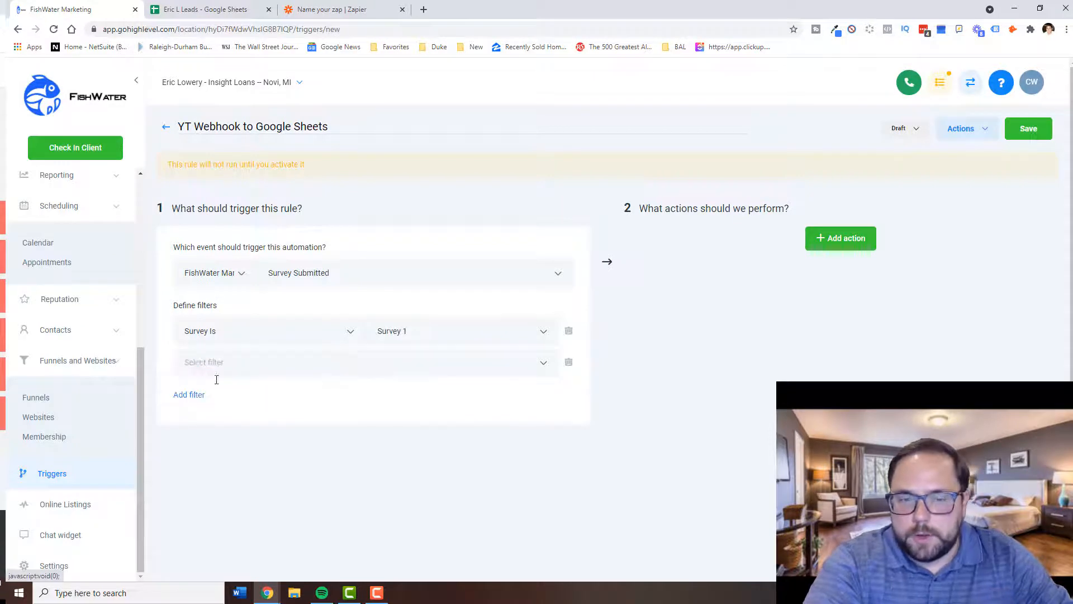
pyautogui.click(269, 367)
pyautogui.click(271, 407)
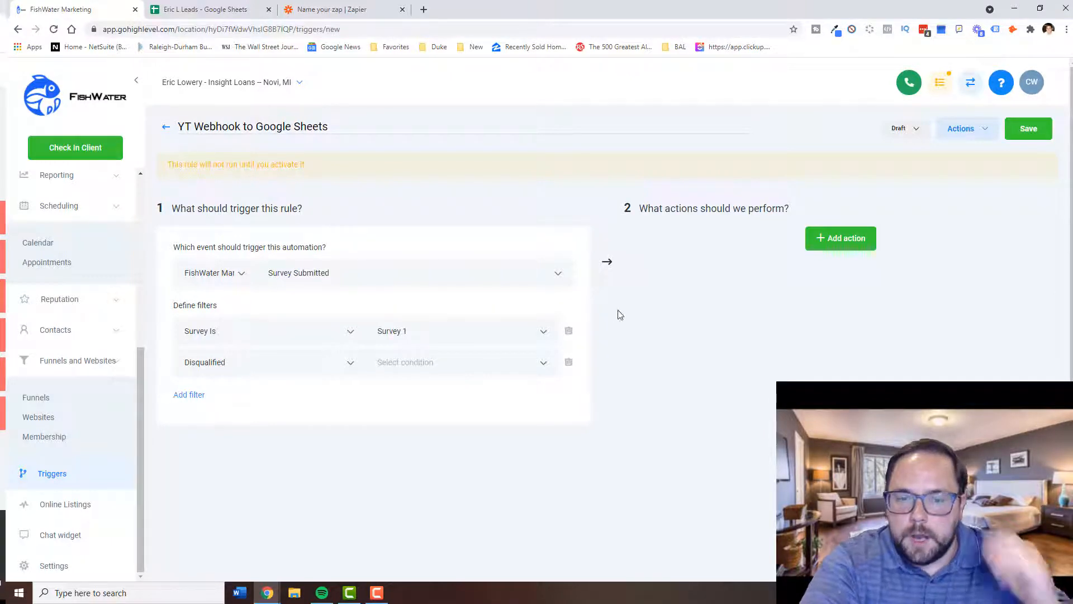
pyautogui.click(568, 363)
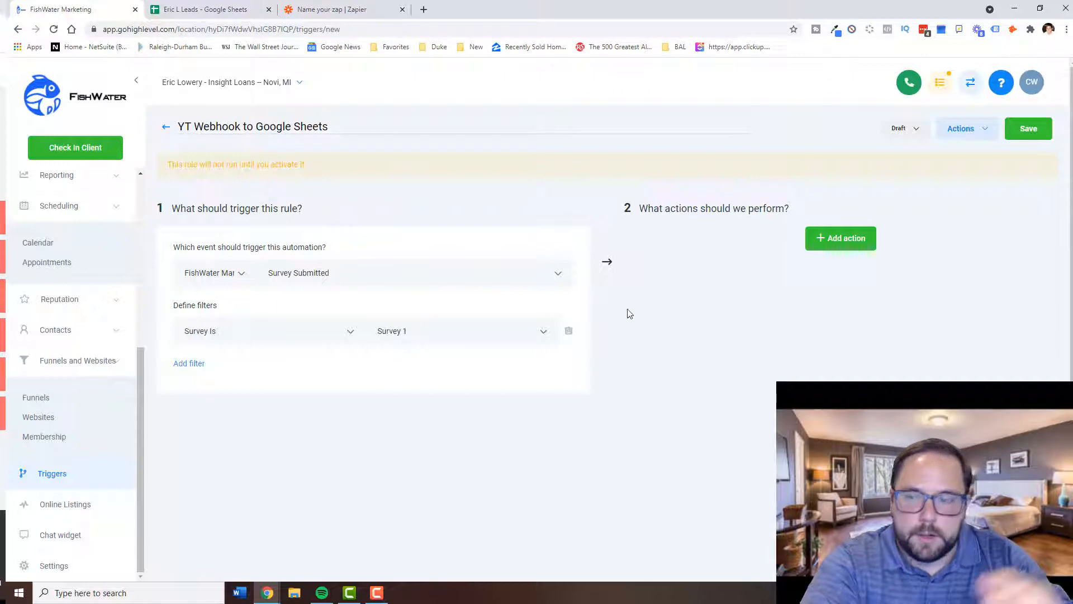
# Step: Add an Execute Web Hook action to the trigger
pyautogui.click(831, 246)
pyautogui.click(778, 272)
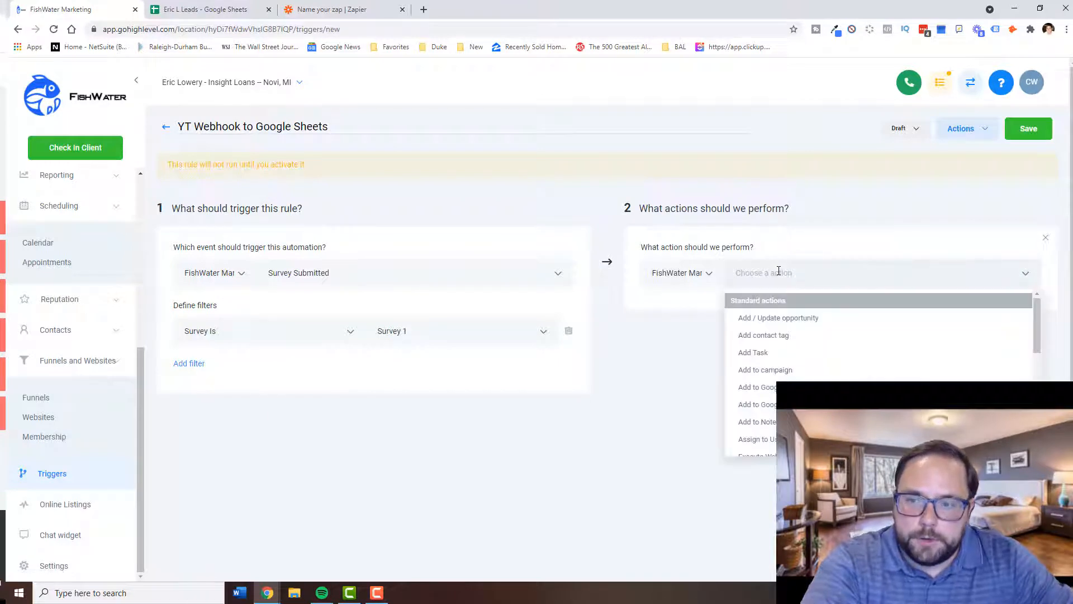
pyautogui.scroll(-5, 817, 347)
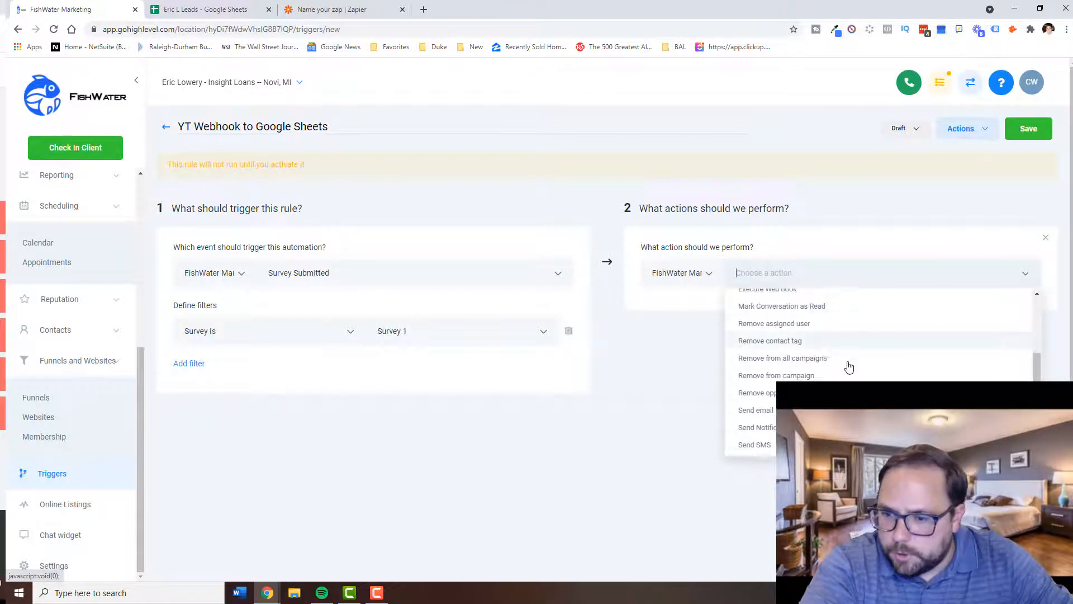
pyautogui.scroll(-1, 849, 366)
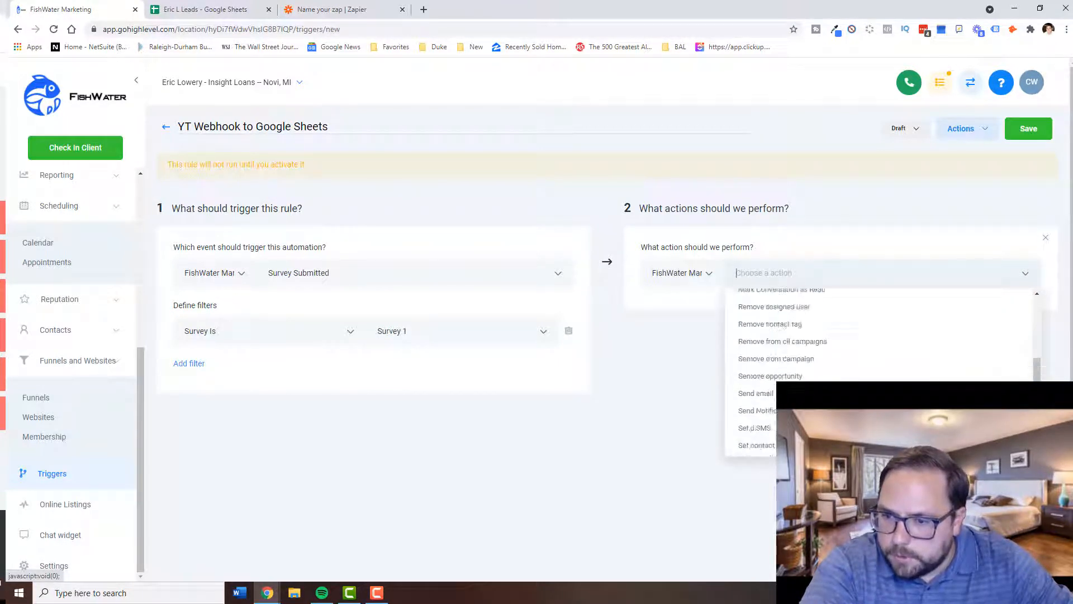
pyautogui.scroll(3, 829, 335)
pyautogui.click(828, 326)
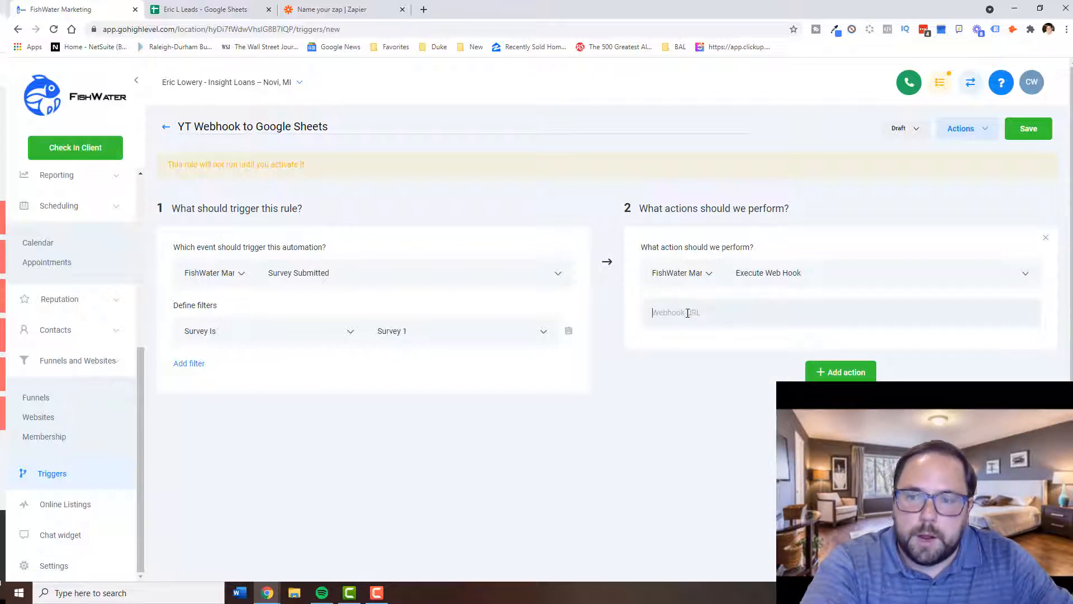
# Step: Copy the custom webhook URL from Zapier's Catch Hook and paste it as the HighLevel action's webhook URL
pyautogui.click(340, 9)
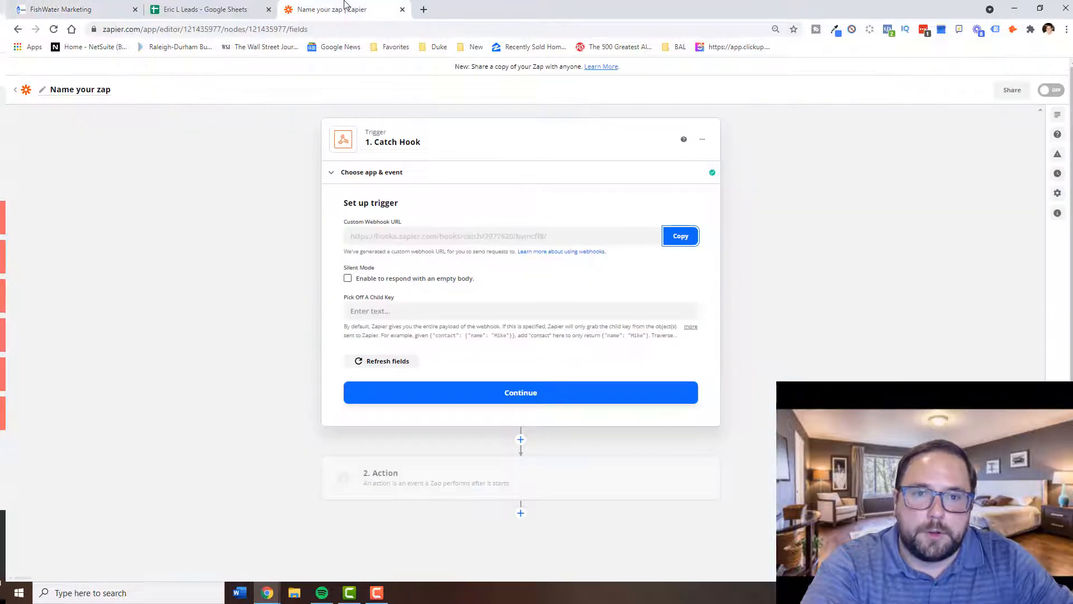
pyautogui.click(680, 237)
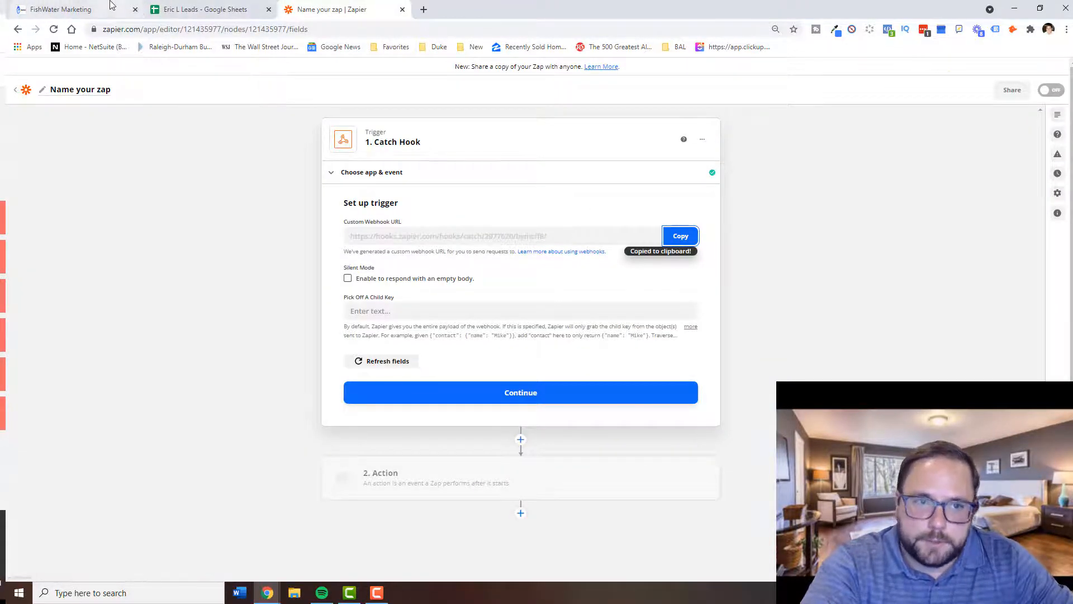
pyautogui.click(112, 9)
pyautogui.hotkey('ctrl', 'v')
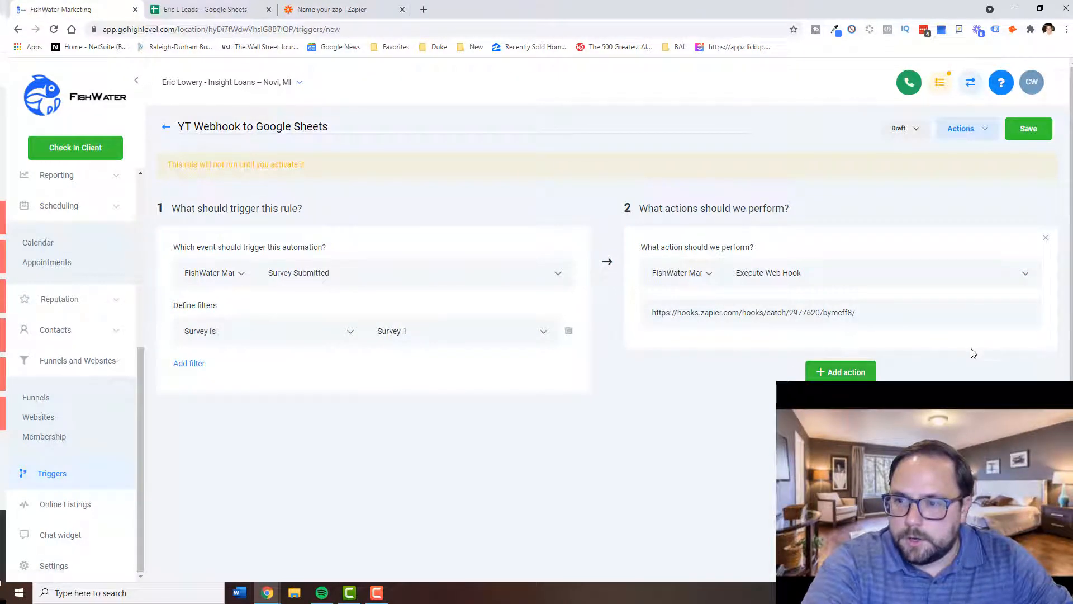
# Step: Save the trigger and change its status from draft to Active
pyautogui.click(1034, 129)
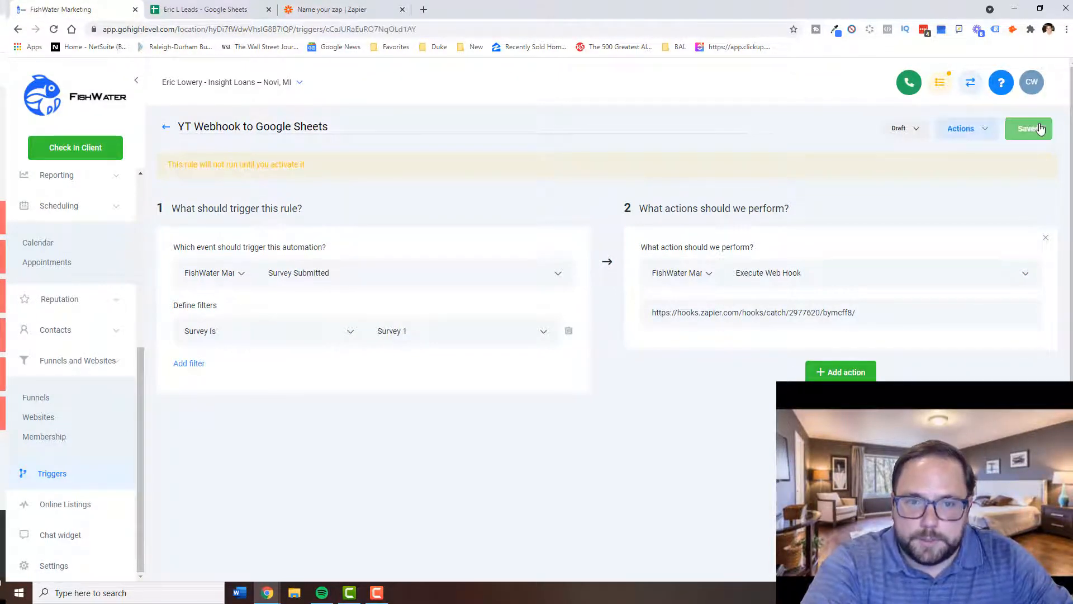
pyautogui.click(908, 129)
pyautogui.click(907, 162)
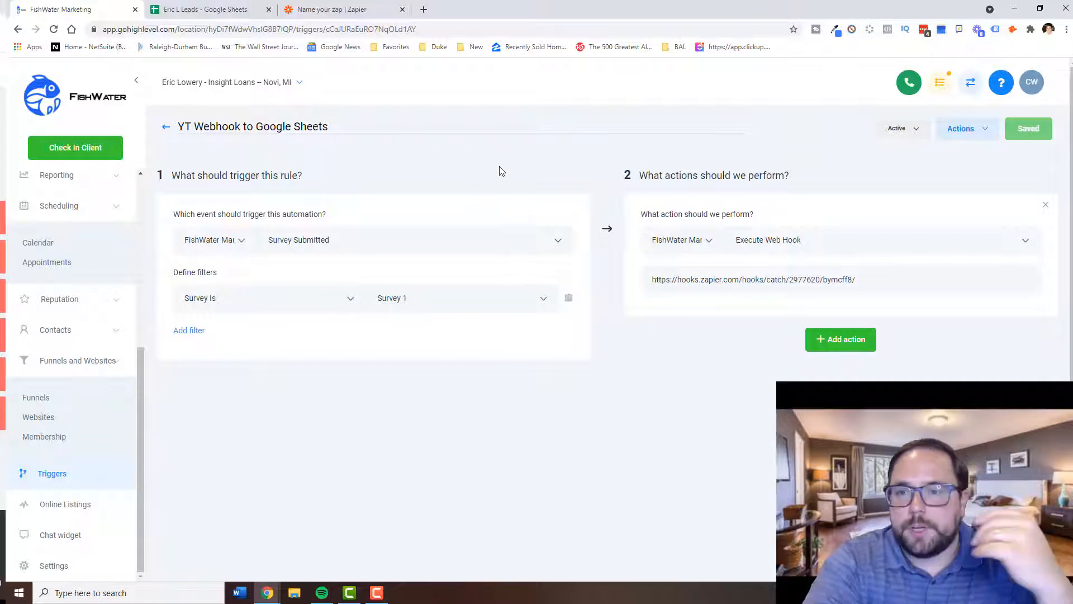
pyautogui.click(369, 9)
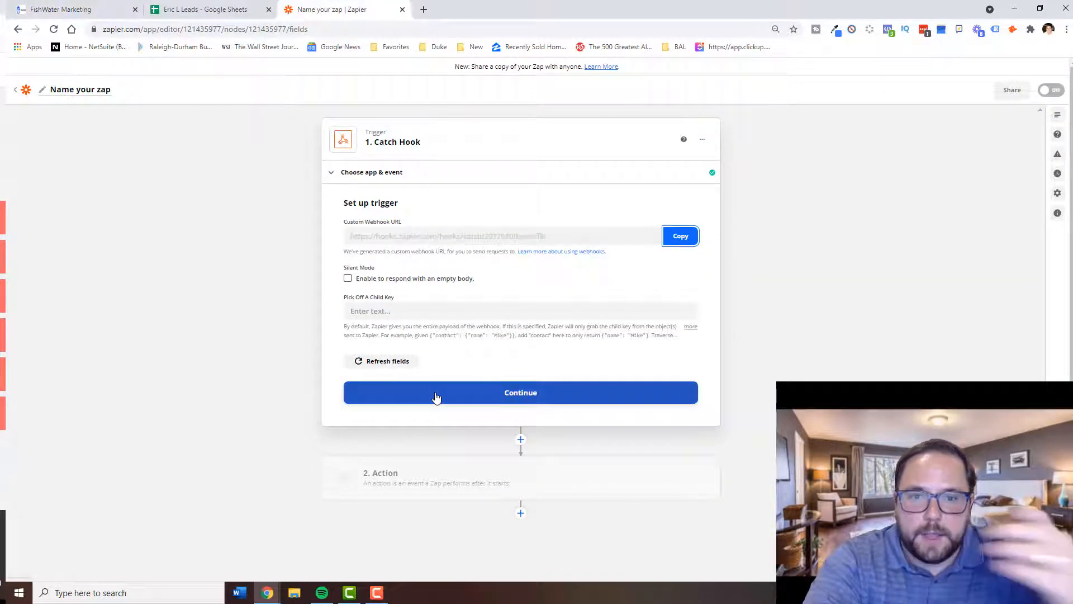
pyautogui.click(80, 9)
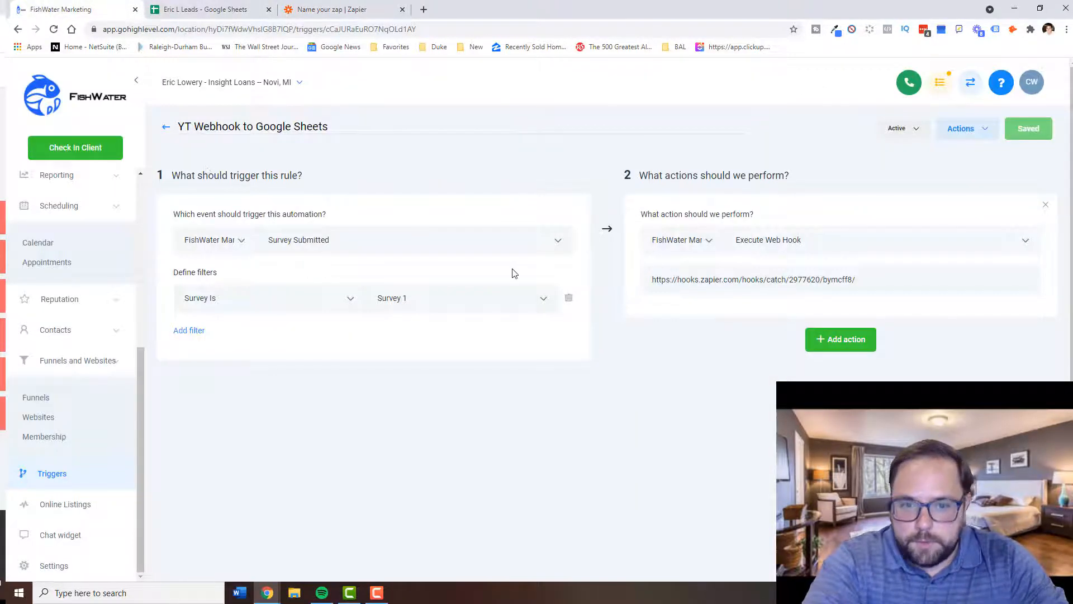
pyautogui.click(415, 28)
# Step: Switch to Zapier, complete the Catch Hook setup and look for a test request
pyautogui.click(336, 9)
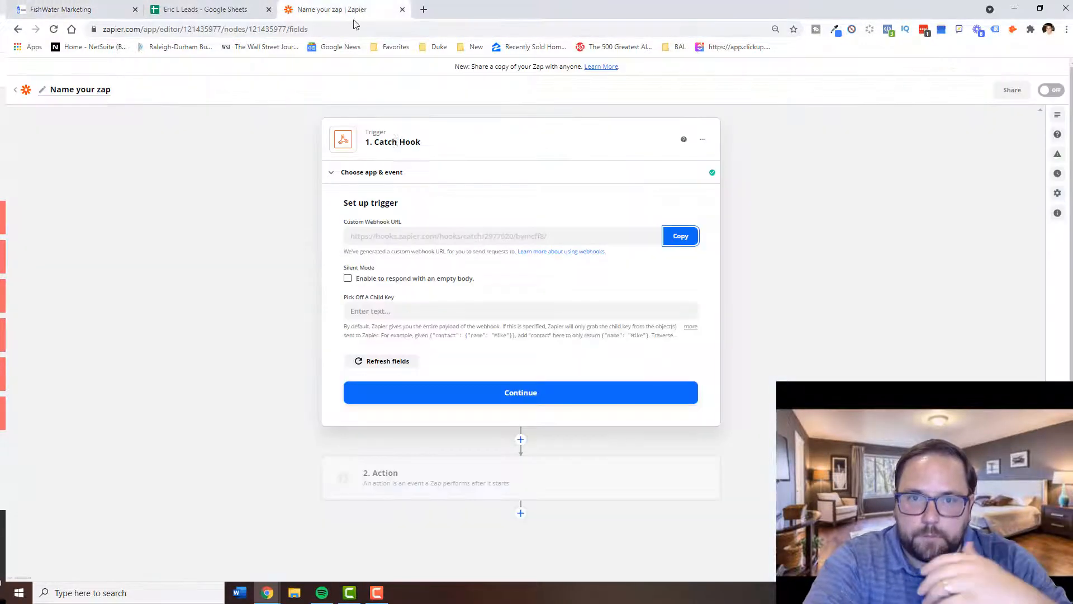
pyautogui.click(447, 394)
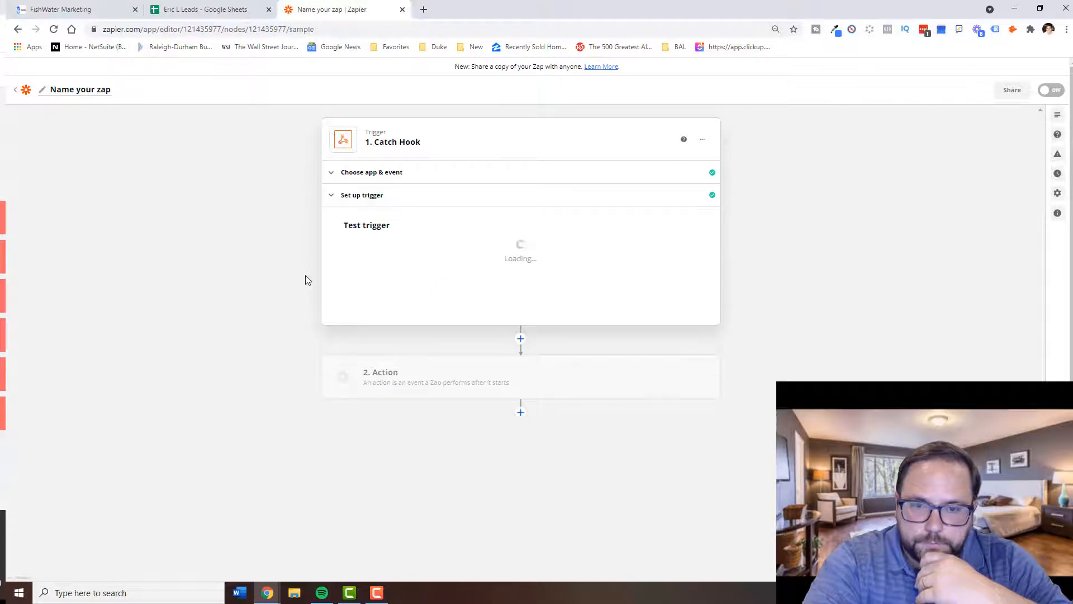
pyautogui.click(513, 358)
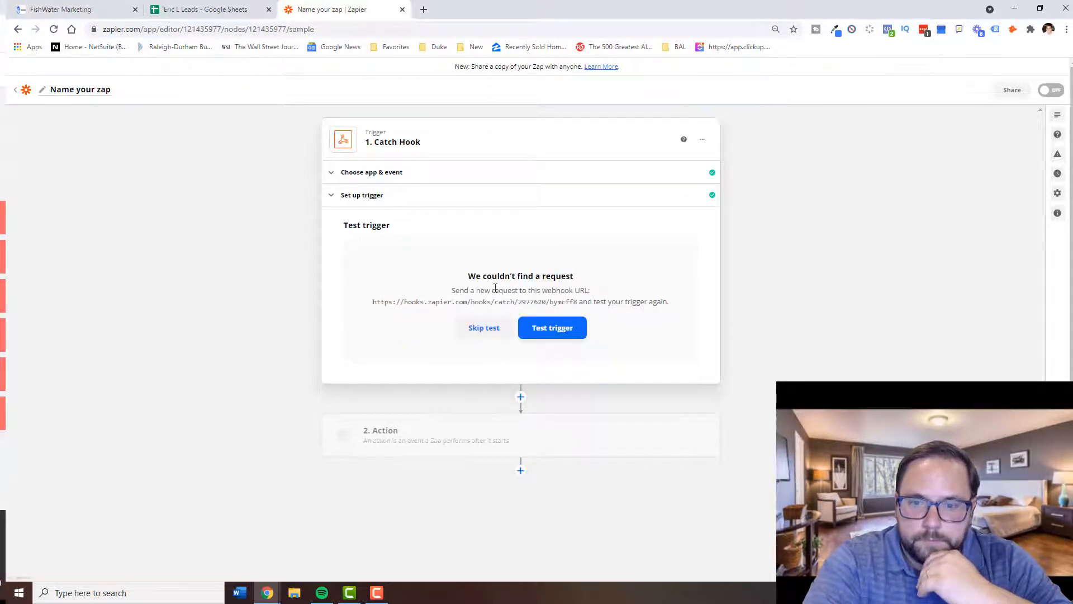
pyautogui.moveTo(480, 277); pyautogui.dragTo(532, 282)
pyautogui.click(532, 286)
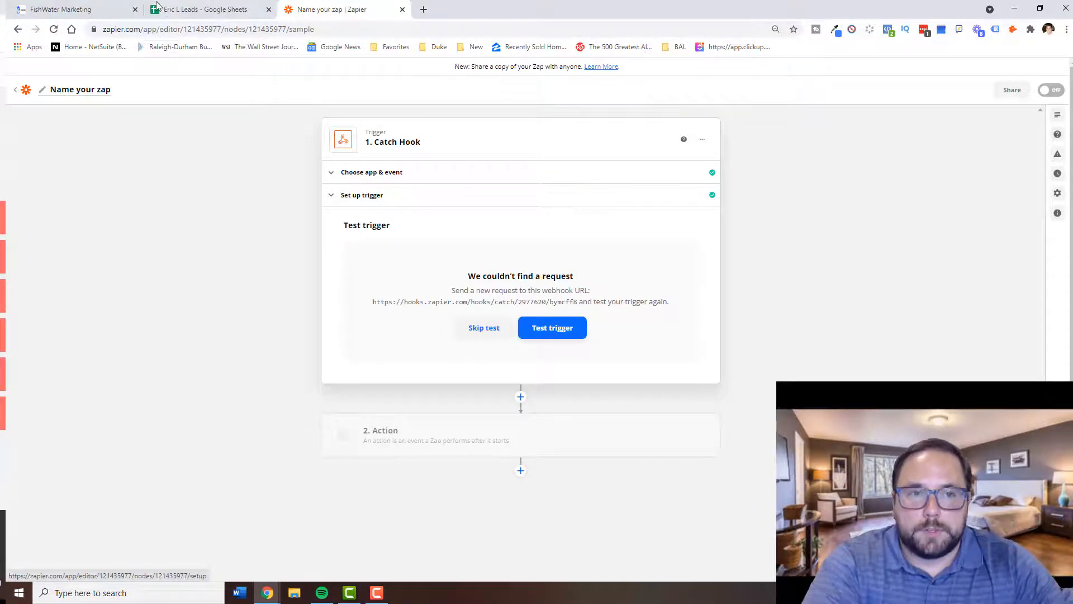
pyautogui.click(114, 7)
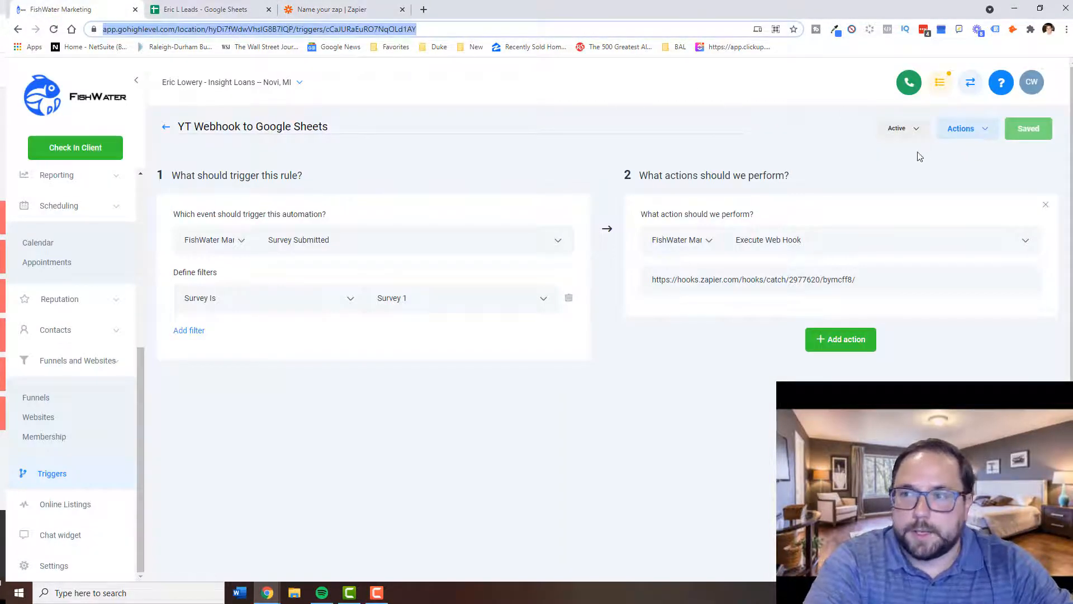
pyautogui.click(975, 136)
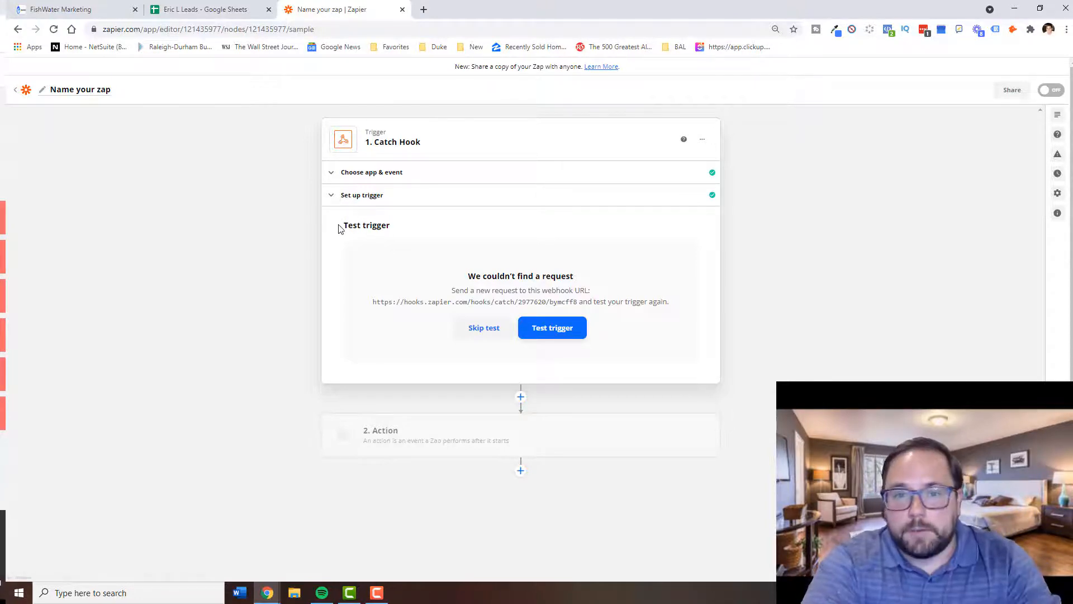
pyautogui.click(62, 9)
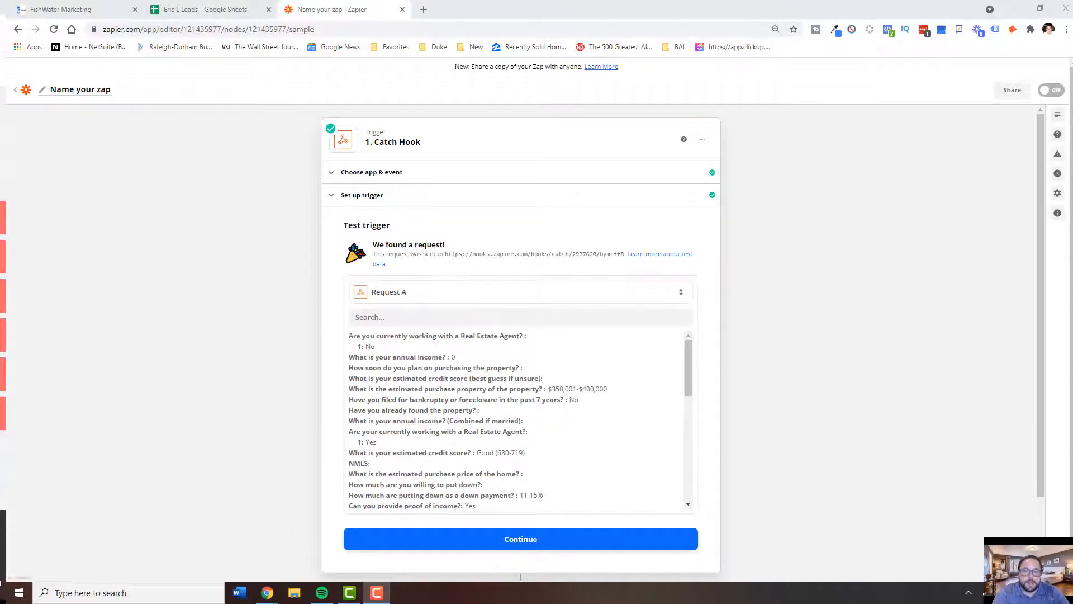
# Step: Review the survey fields in the Catch Hook test request and continue to the action setup
pyautogui.scroll(-2, 339, 295)
pyautogui.scroll(-3, 449, 273)
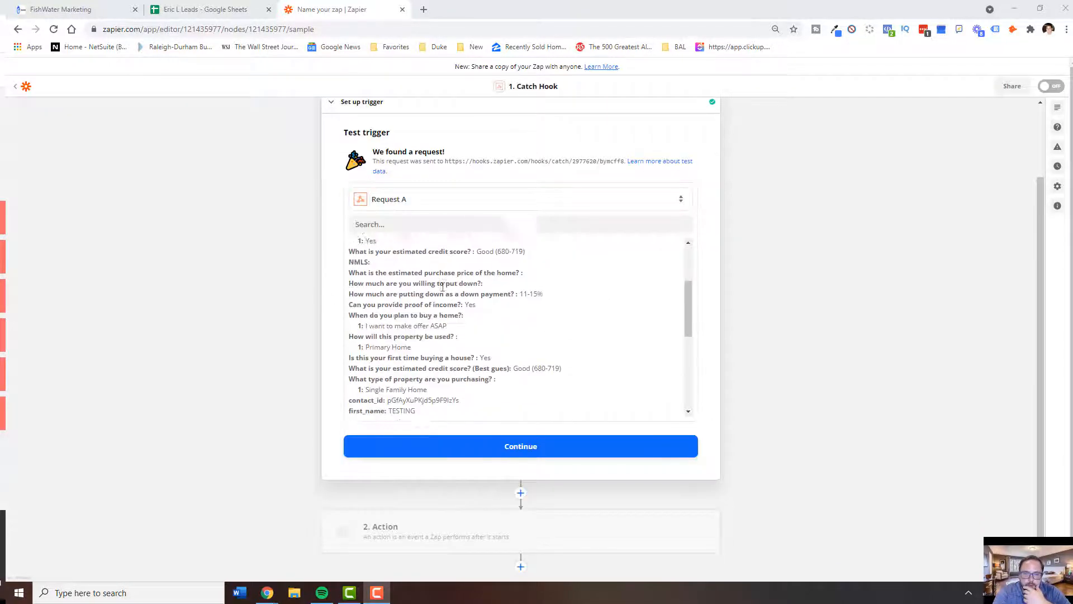
pyautogui.scroll(-4, 448, 274)
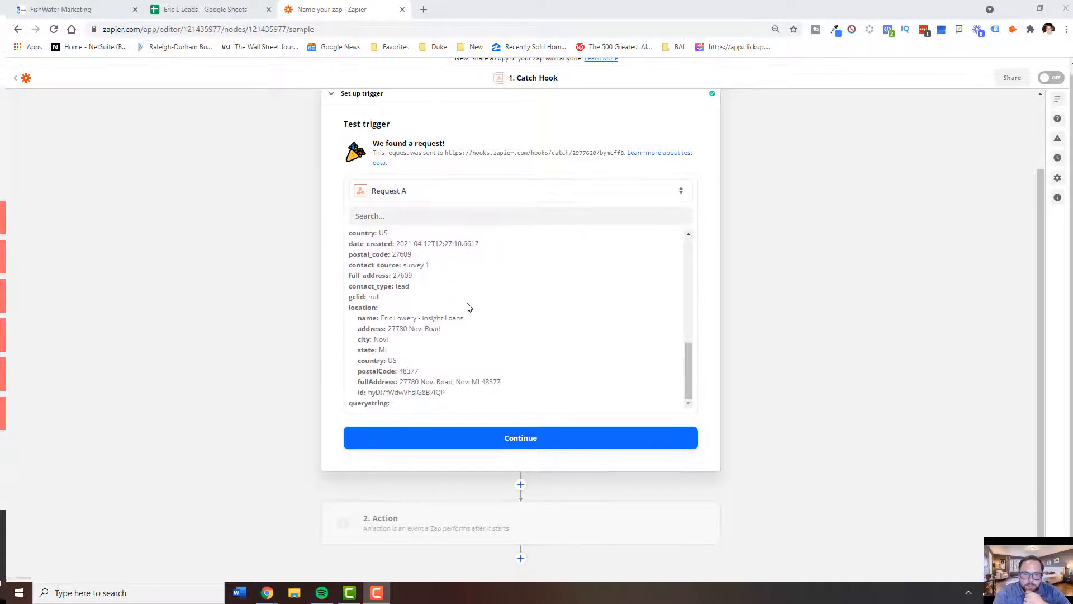
pyautogui.click(491, 434)
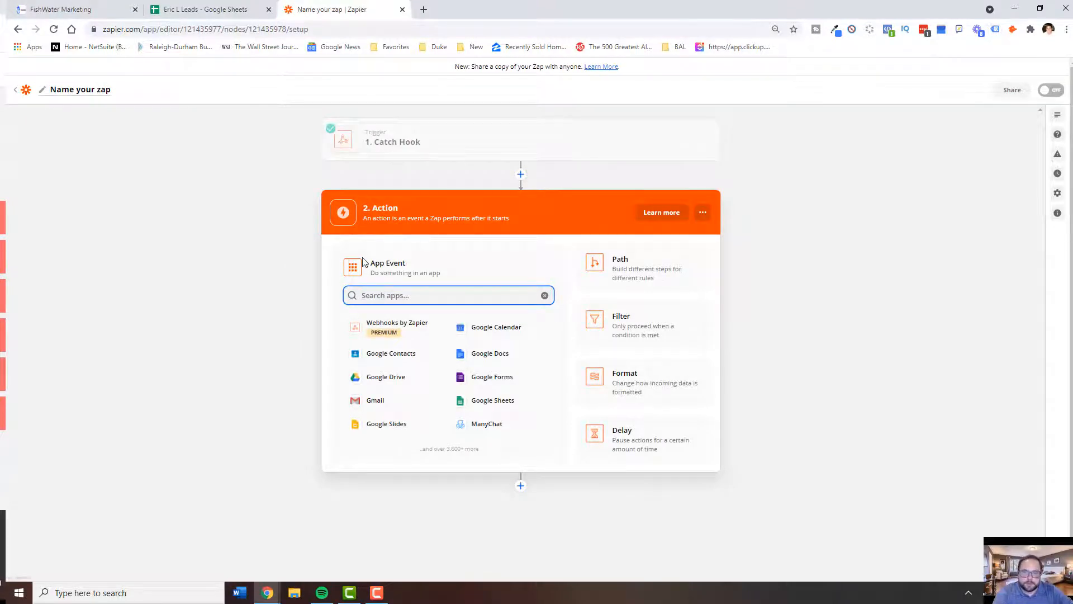
# Step: Set the zap's action to Google Sheets with the Create Spreadsheet Row event and continue to the account choice
pyautogui.write('google')
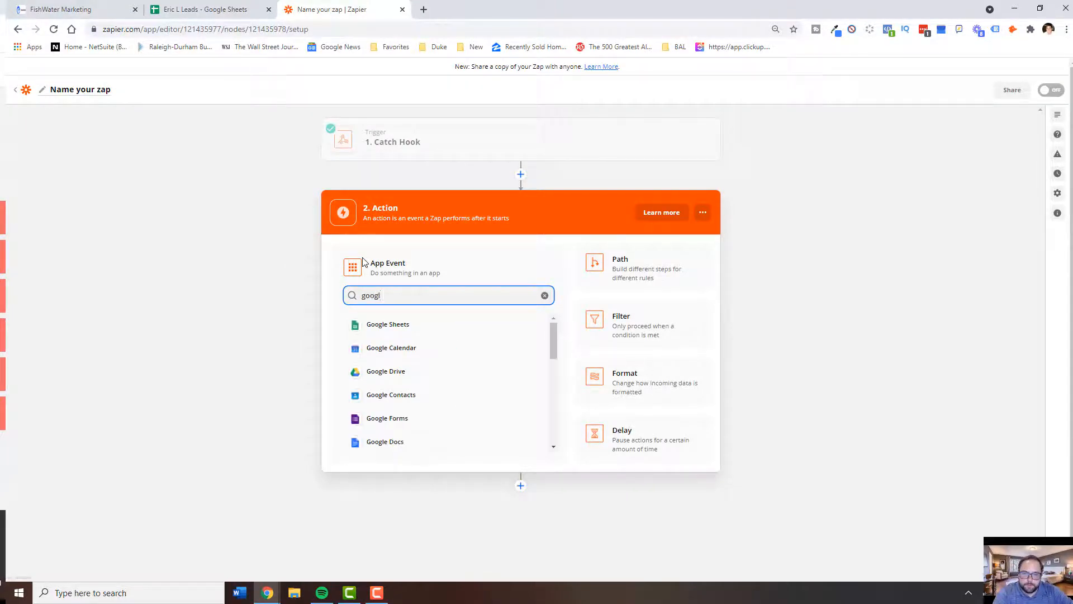
pyautogui.click(435, 328)
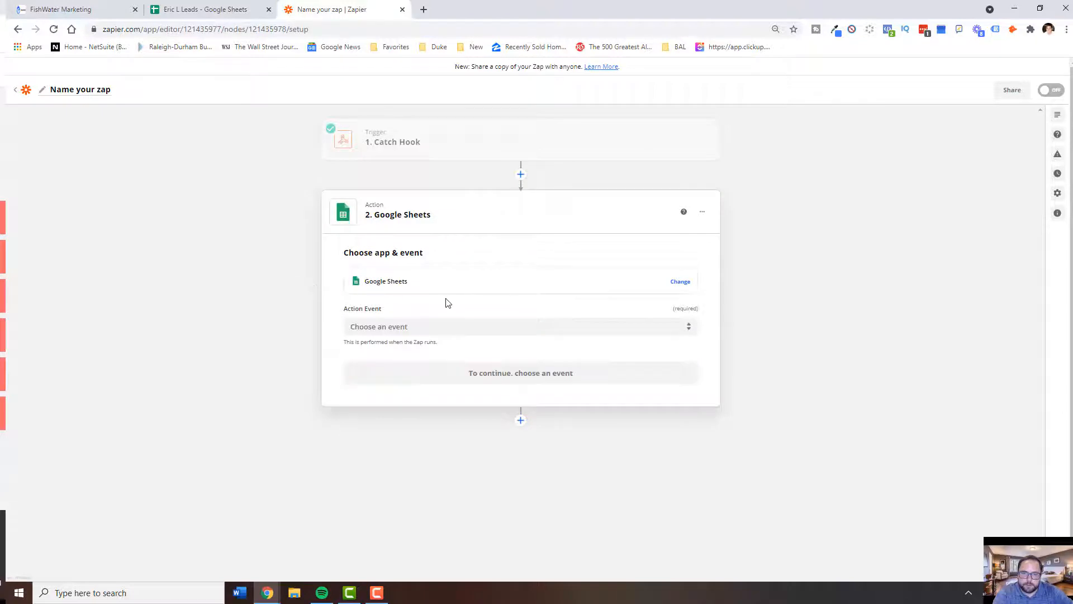
pyautogui.click(441, 329)
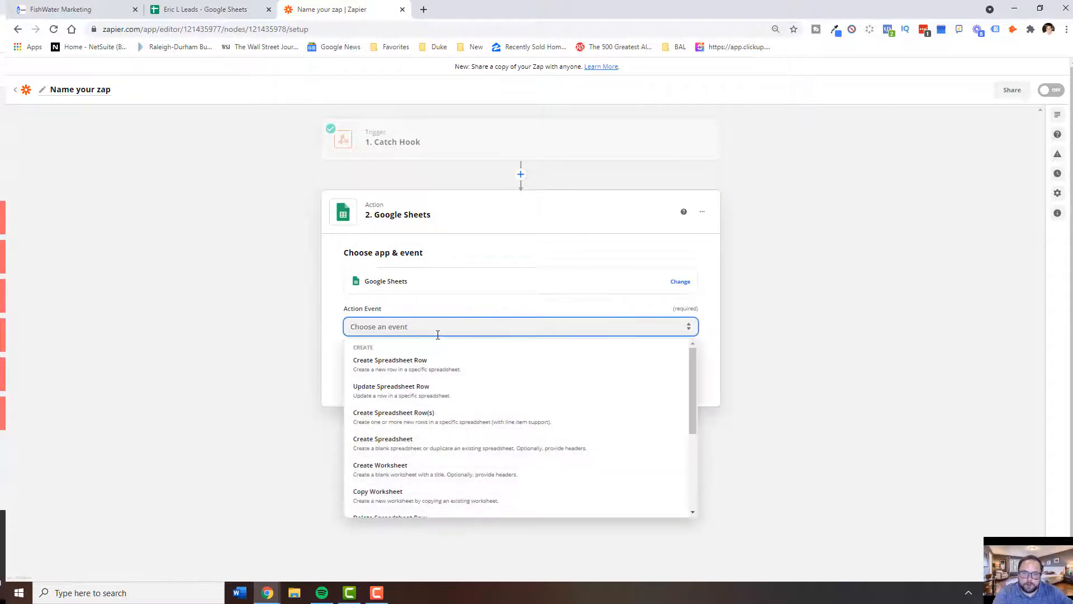
pyautogui.click(435, 367)
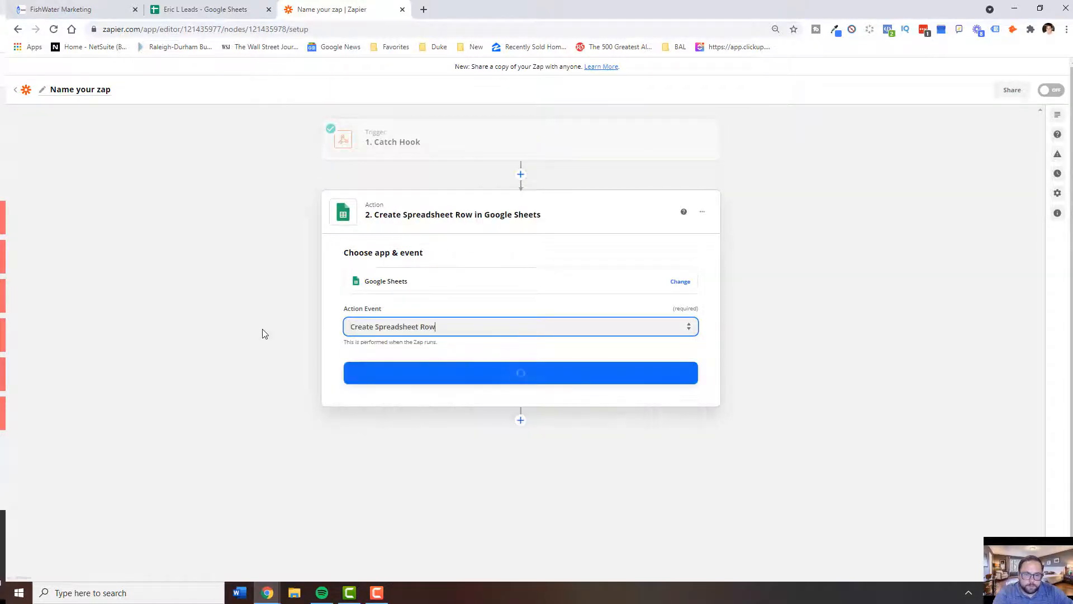
pyautogui.click(467, 374)
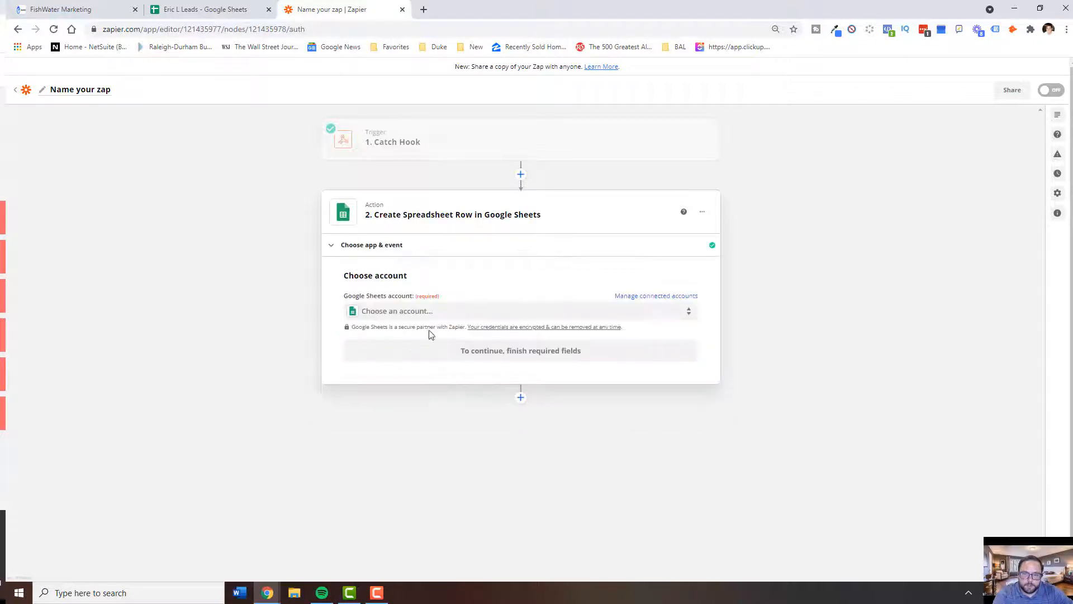
# Step: Choose the connected Google Sheets account for the action and continue to the action setup
pyautogui.click(397, 312)
pyautogui.click(425, 389)
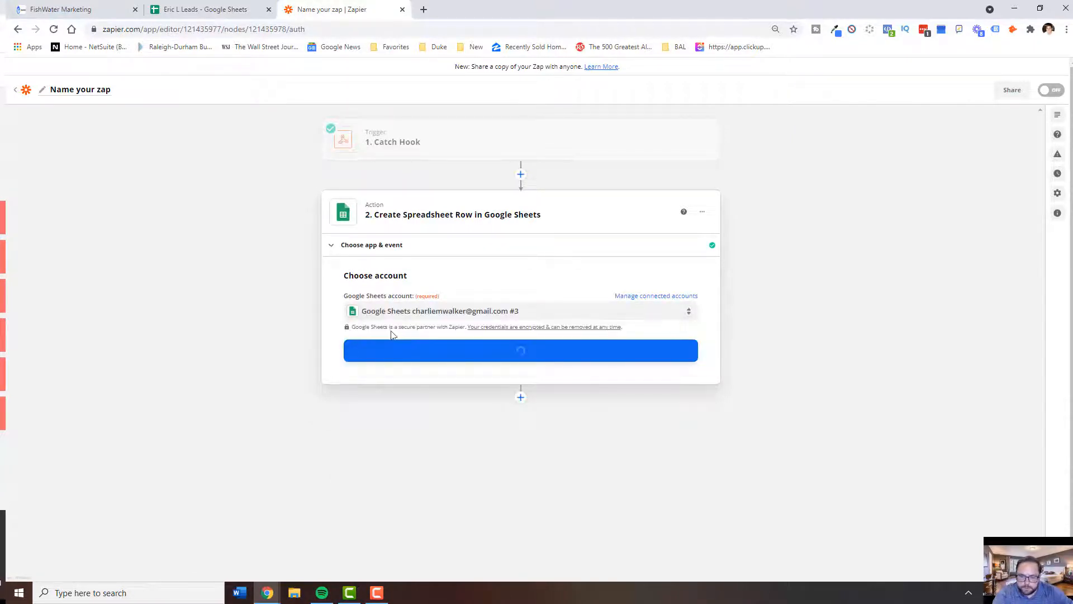
pyautogui.click(436, 352)
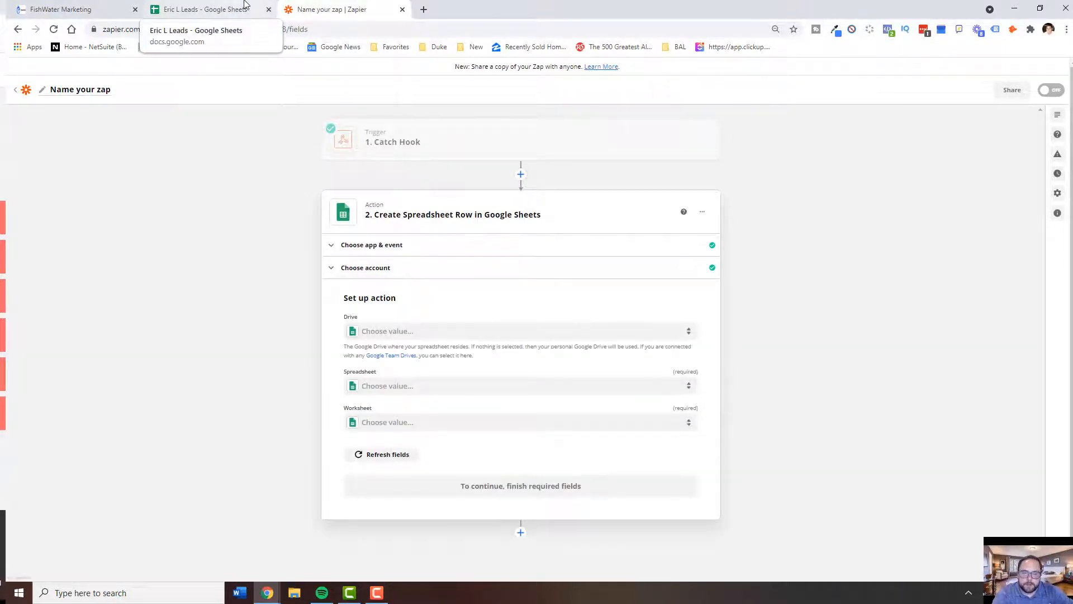
# Step: Check the existing leads spreadsheet, and create a blank spreadsheet in Google Sheets in a new browser tab
pyautogui.click(244, 4)
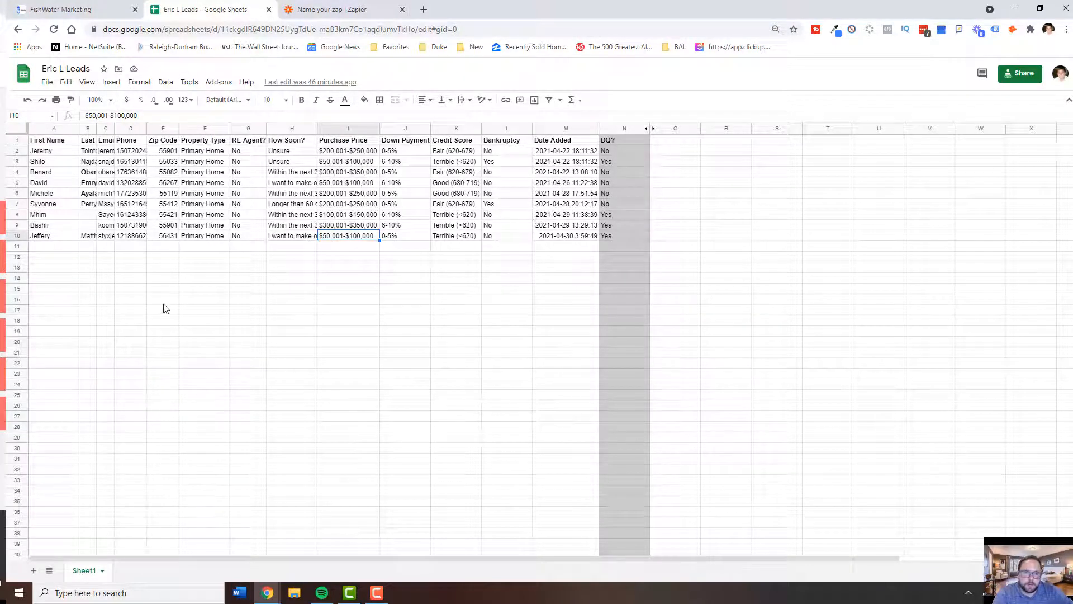
pyautogui.click(423, 10)
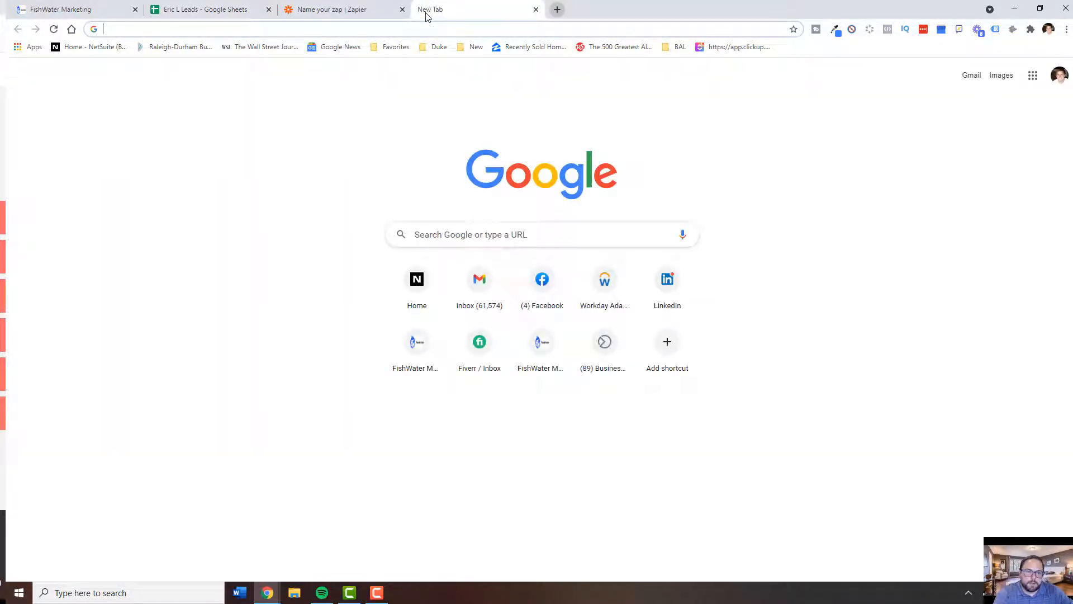
pyautogui.write('google sheet')
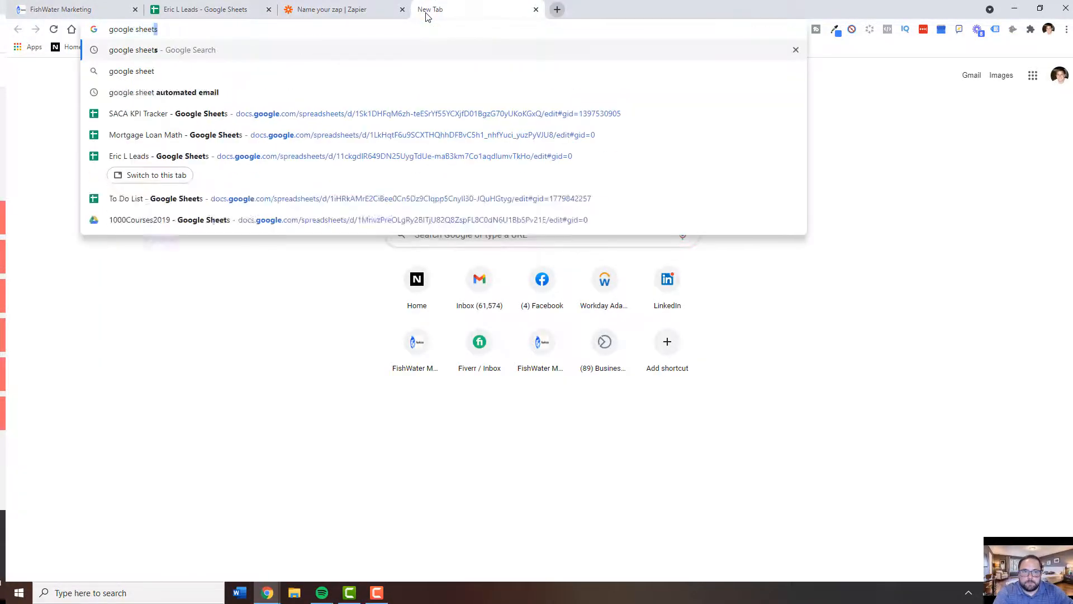
pyautogui.press('Return')
pyautogui.click(313, 182)
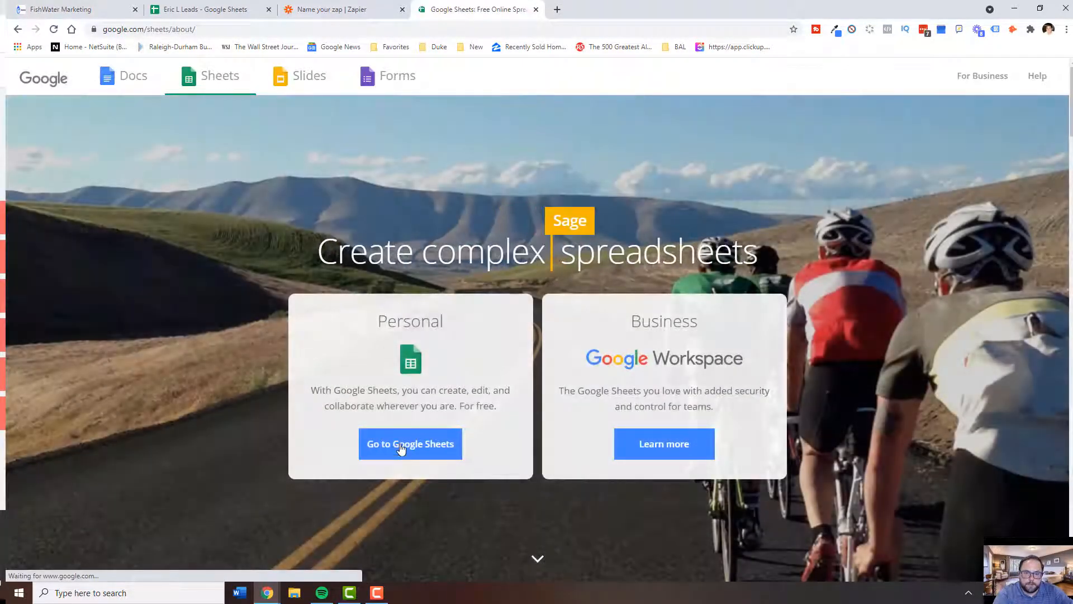
pyautogui.click(403, 445)
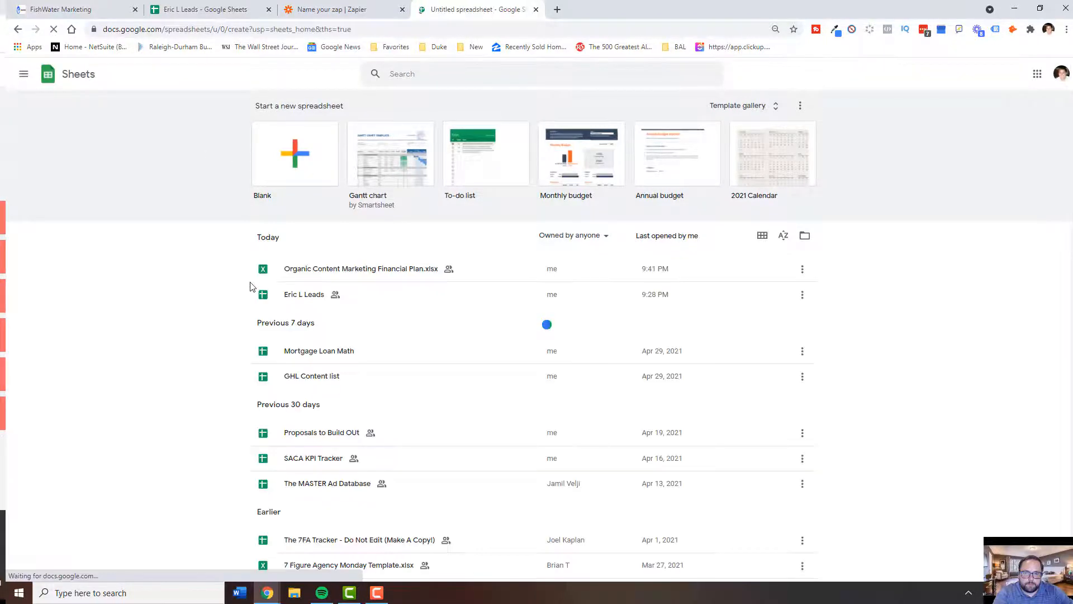
pyautogui.click(283, 145)
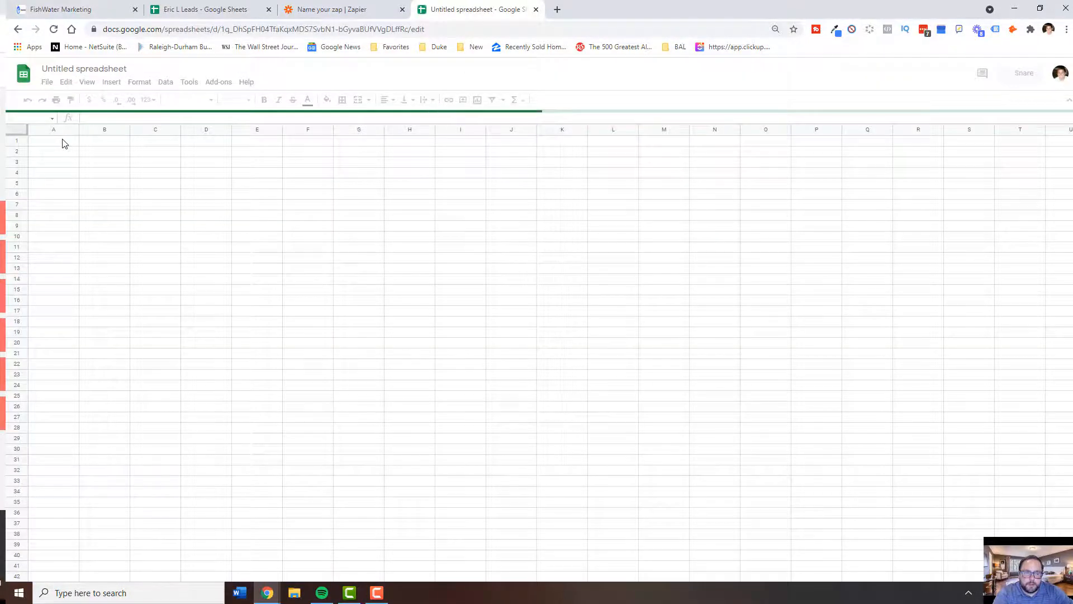
# Step: Enter the column headers First Name in A1 and Last Name in B1
pyautogui.click(10, 141)
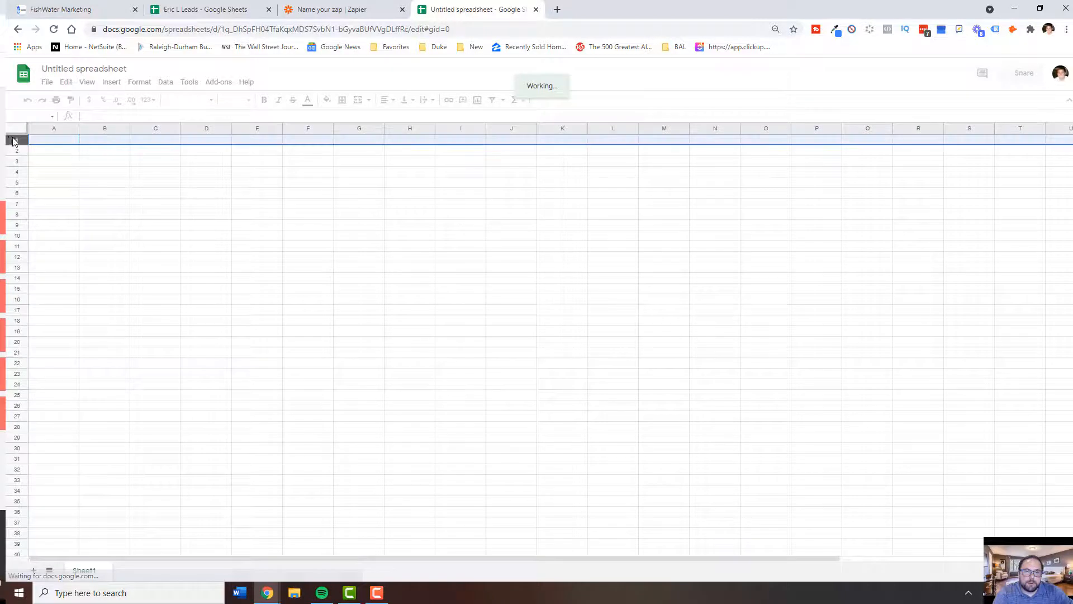
pyautogui.click(52, 141)
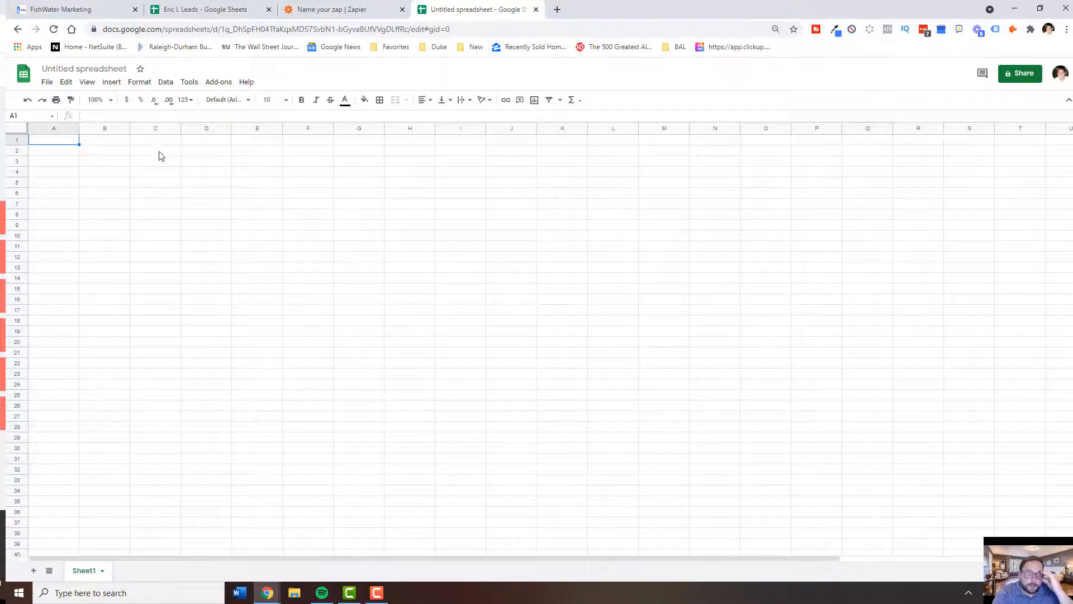
pyautogui.write('First Name')
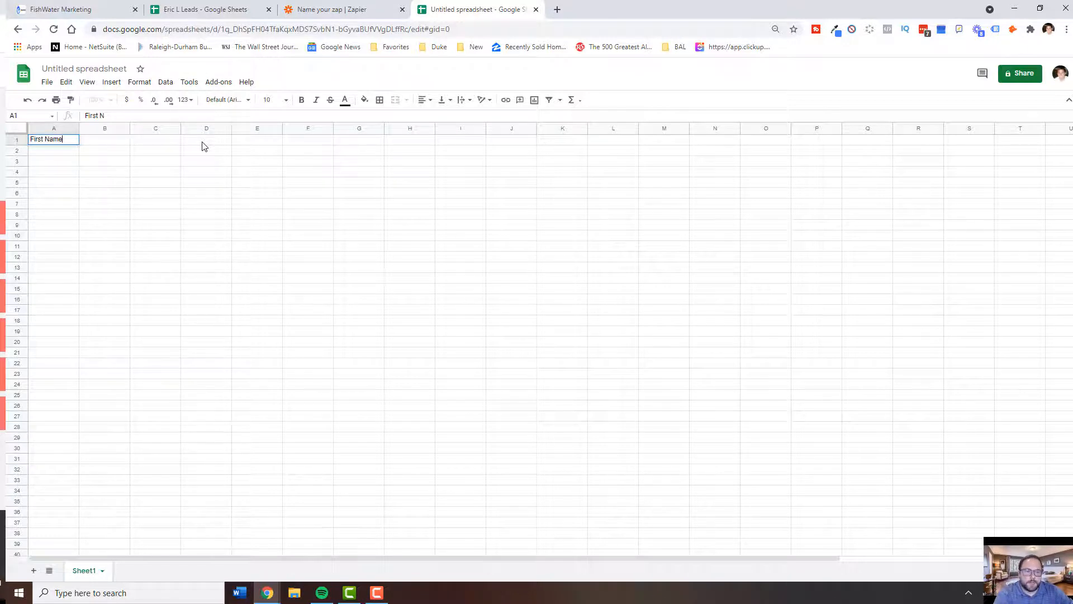
pyautogui.press('Tab')
pyautogui.write('Last')
pyautogui.press('Tab')
pyautogui.press('Left')
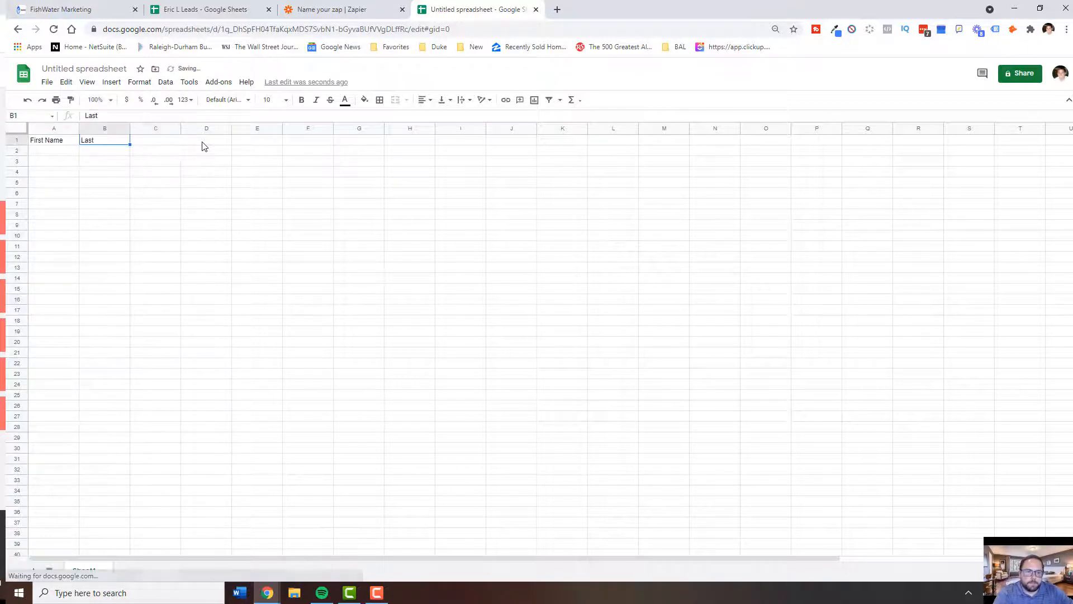
pyautogui.write('Last Name')
pyautogui.press('Tab')
# Step: Enter the headers Email, Phone Number and Zip Code in cells C1 to E1
pyautogui.write('em')
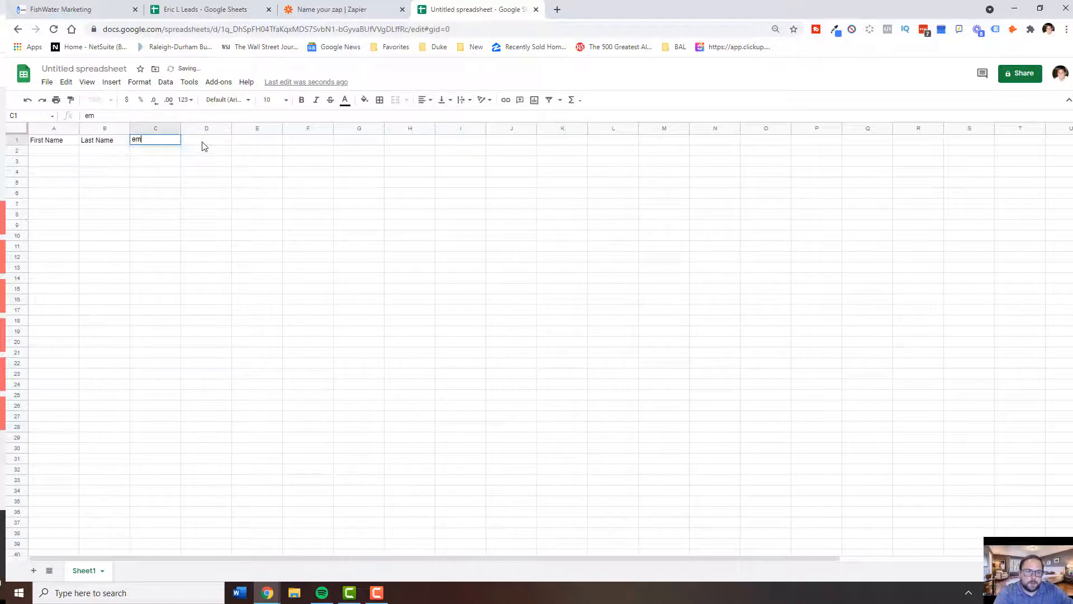
pyautogui.write('Email')
pyautogui.press('Tab')
pyautogui.write('Phone N')
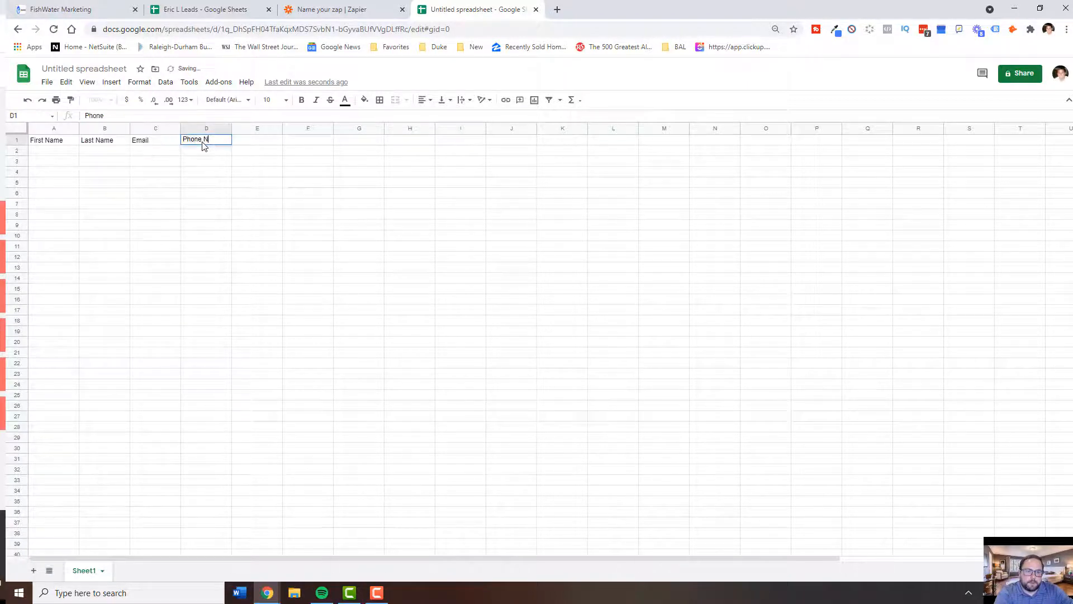
pyautogui.write('umber')
pyautogui.press('Tab')
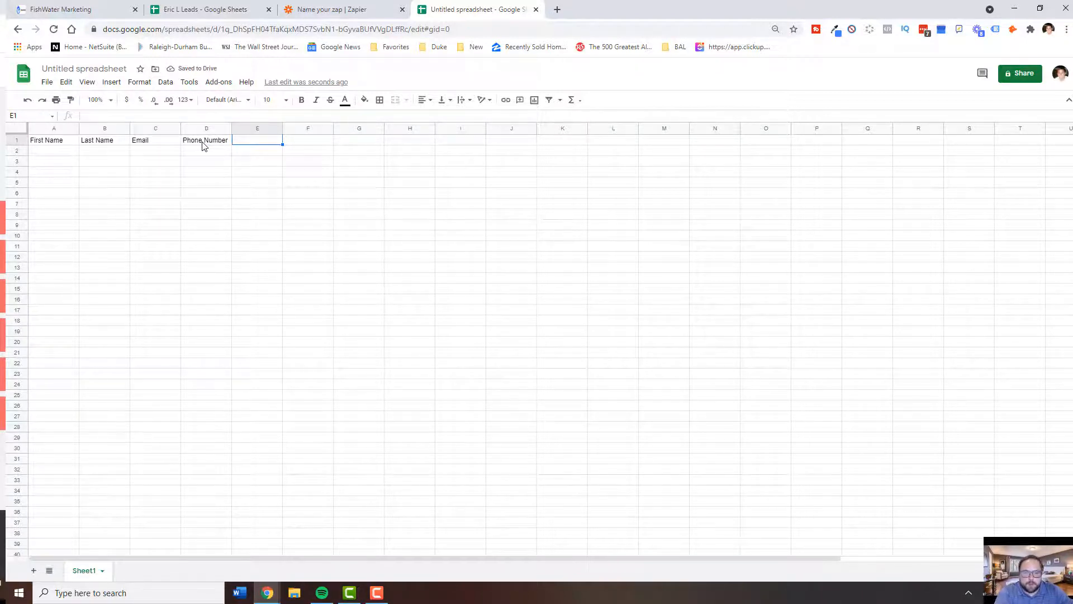
pyautogui.write('Zip COd')
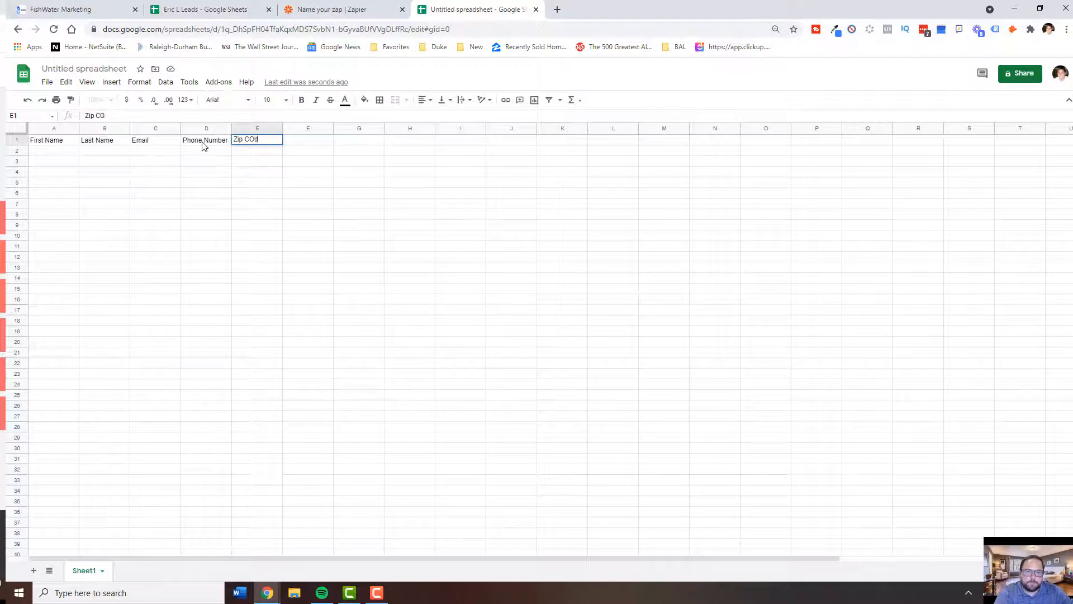
pyautogui.press('Tab')
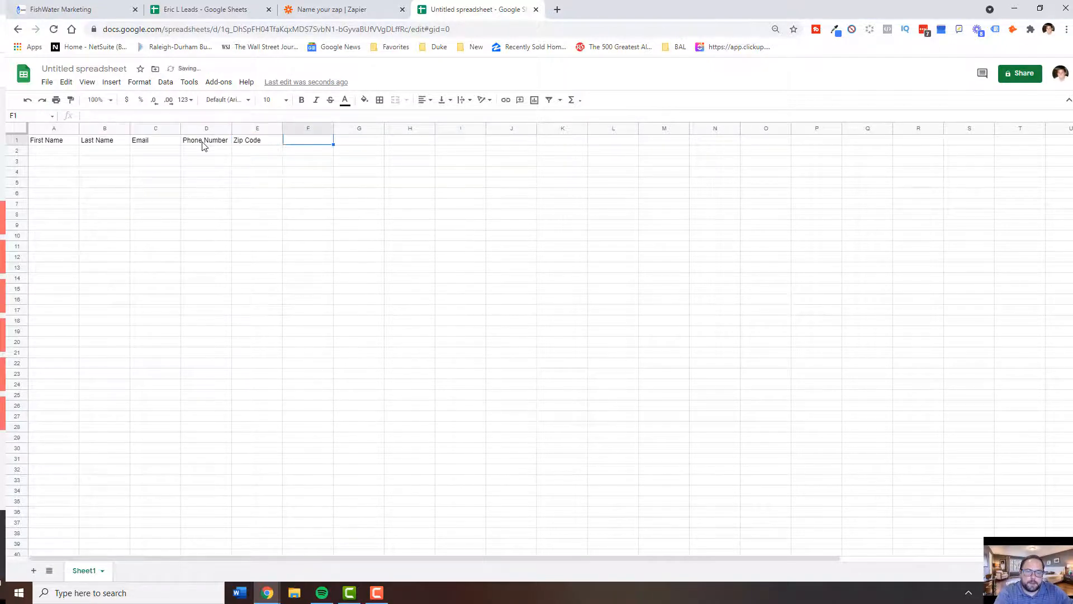
# Step: Enter the header "Working with a Realtor?" in F1 and fit column F's width to the text
pyautogui.write('Working with a')
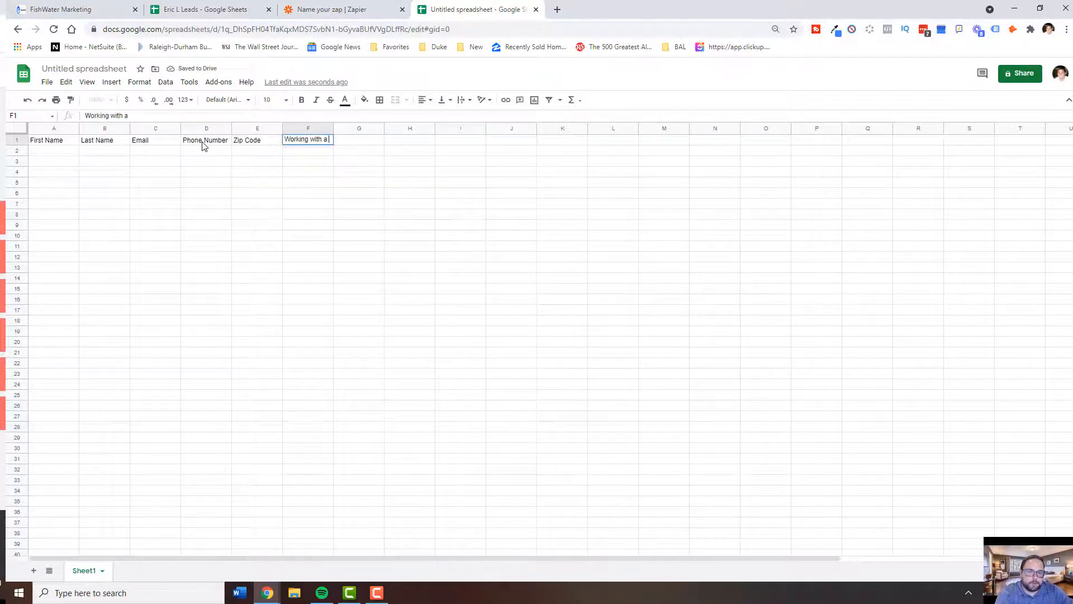
pyautogui.write(' Realtor?')
pyautogui.press('Return')
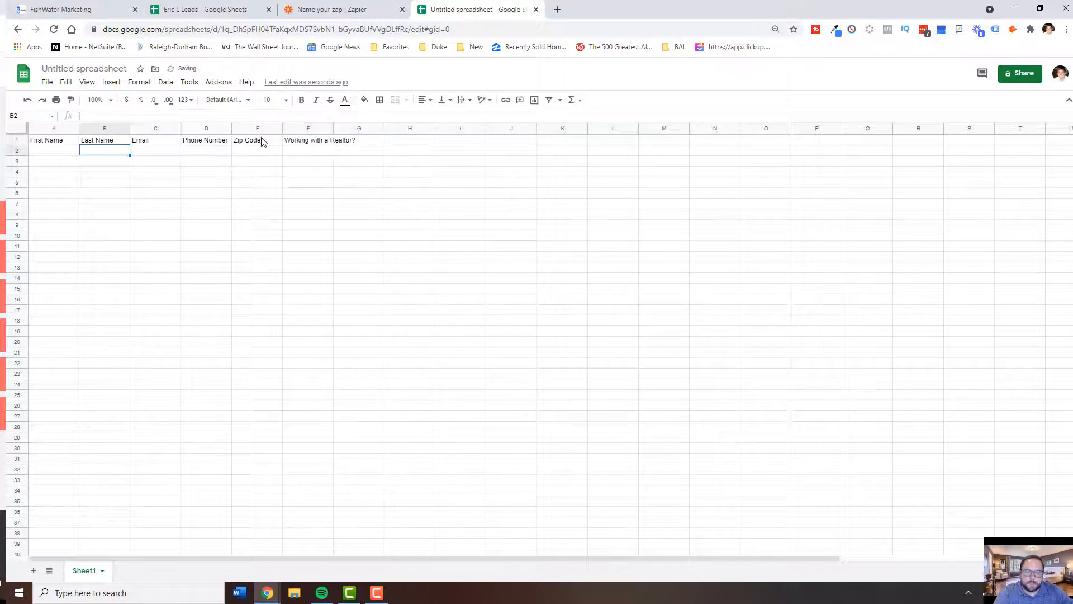
pyautogui.doubleClick(333, 130)
pyautogui.click(343, 141)
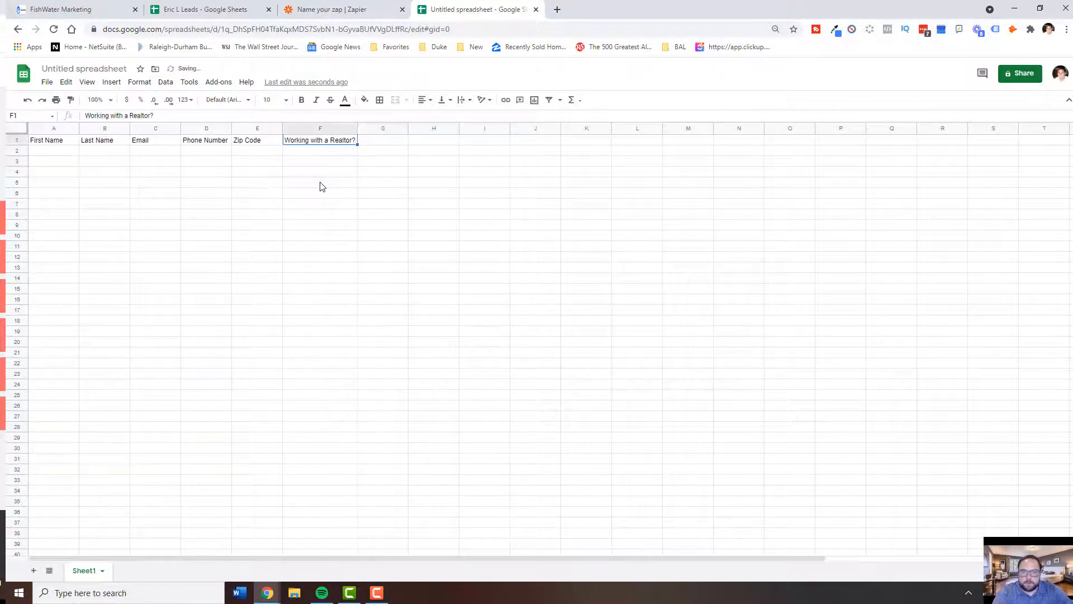
pyautogui.click(318, 151)
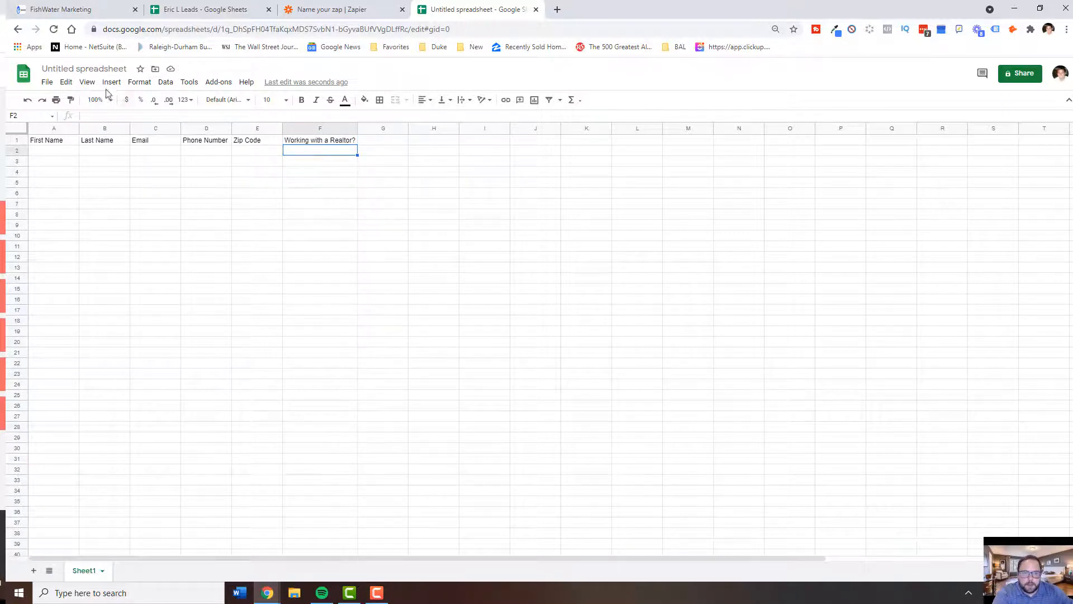
# Step: Rename the spreadsheet as YT Leads
pyautogui.click(105, 67)
pyautogui.write('YU')
pyautogui.press('BackSpace')
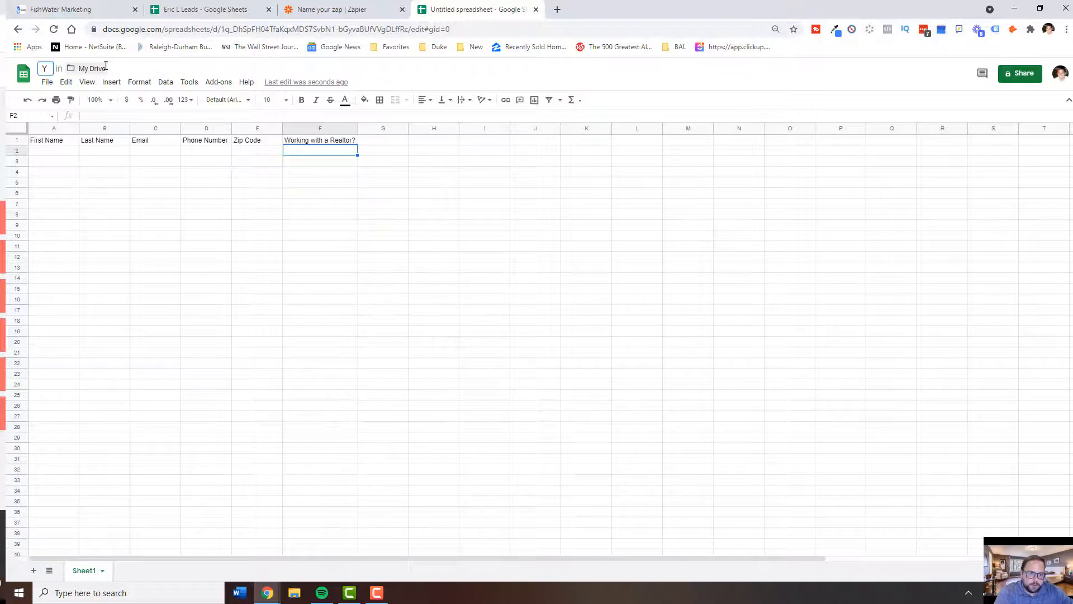
pyautogui.write('T GOogle')
pyautogui.press('BackSpace')
pyautogui.press('BackSpace')
pyautogui.press('BackSpace')
pyautogui.press('BackSpace')
pyautogui.press('BackSpace')
pyautogui.press('BackSpace')
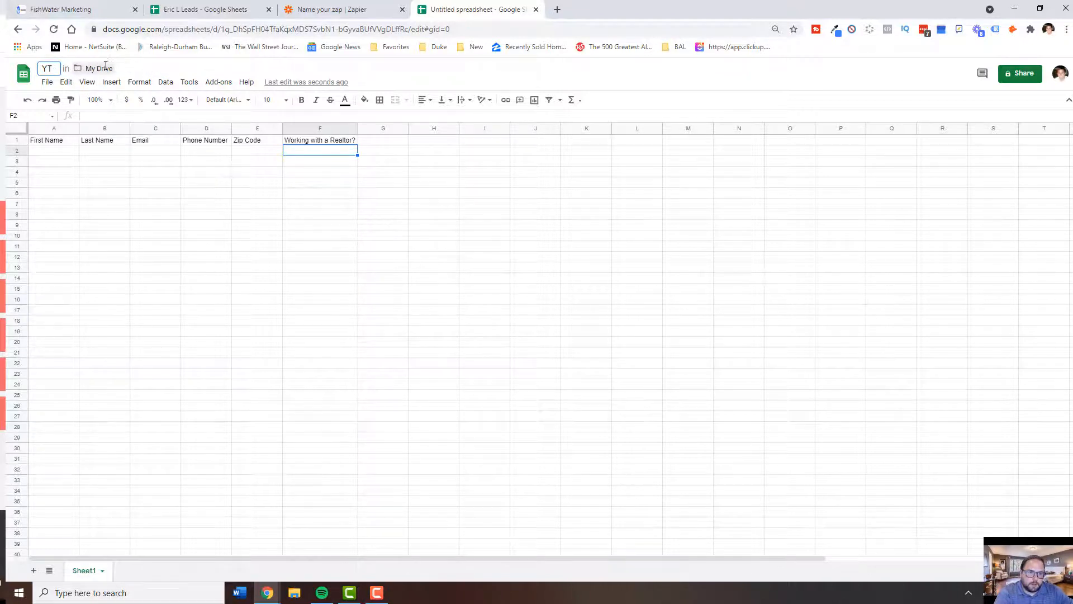
pyautogui.write('Leads')
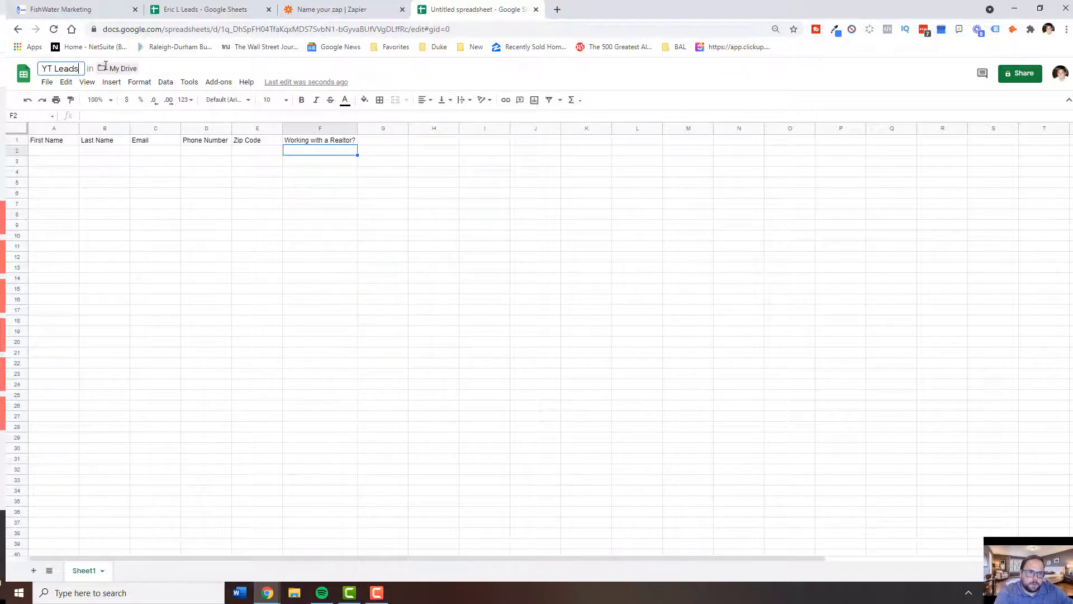
pyautogui.press('Return')
pyautogui.click(168, 171)
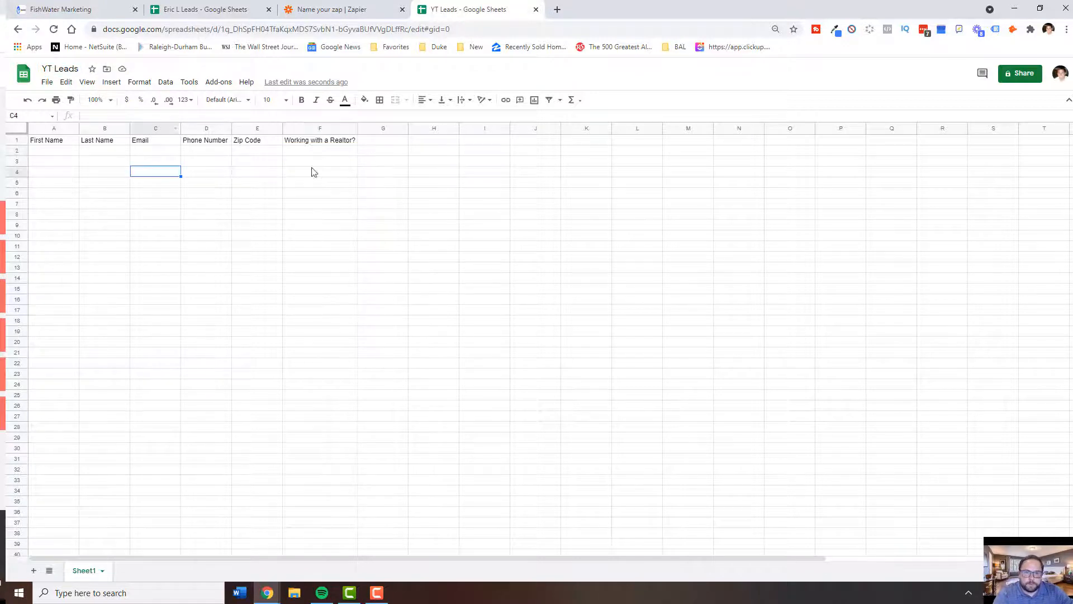
# Step: Switch to the Zapier zap and set the row action's drive to My Google Drive and its spreadsheet to YT Leads
pyautogui.click(363, 10)
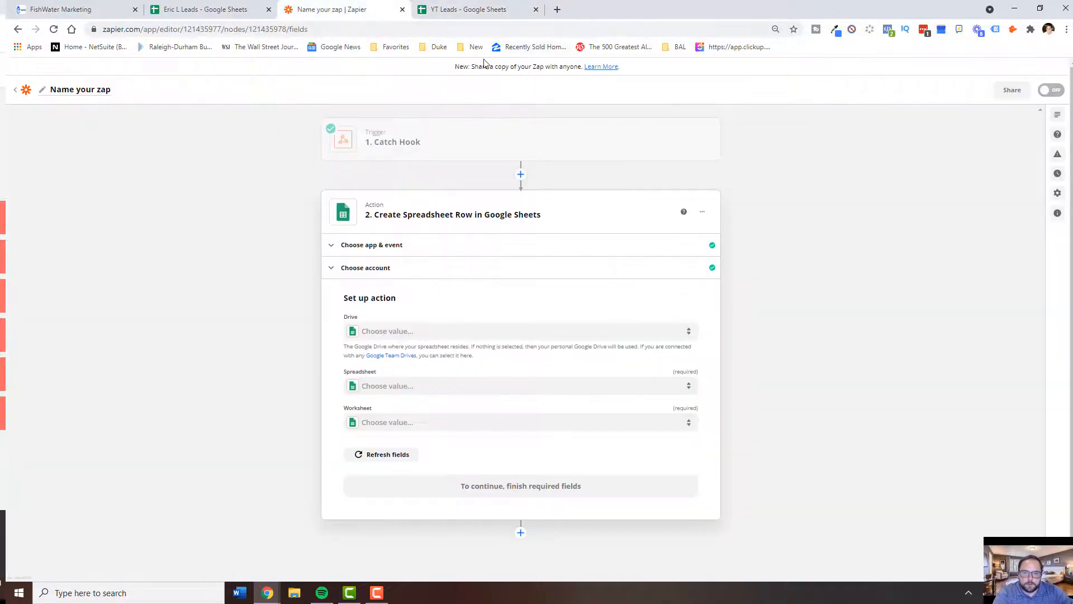
pyautogui.click(453, 333)
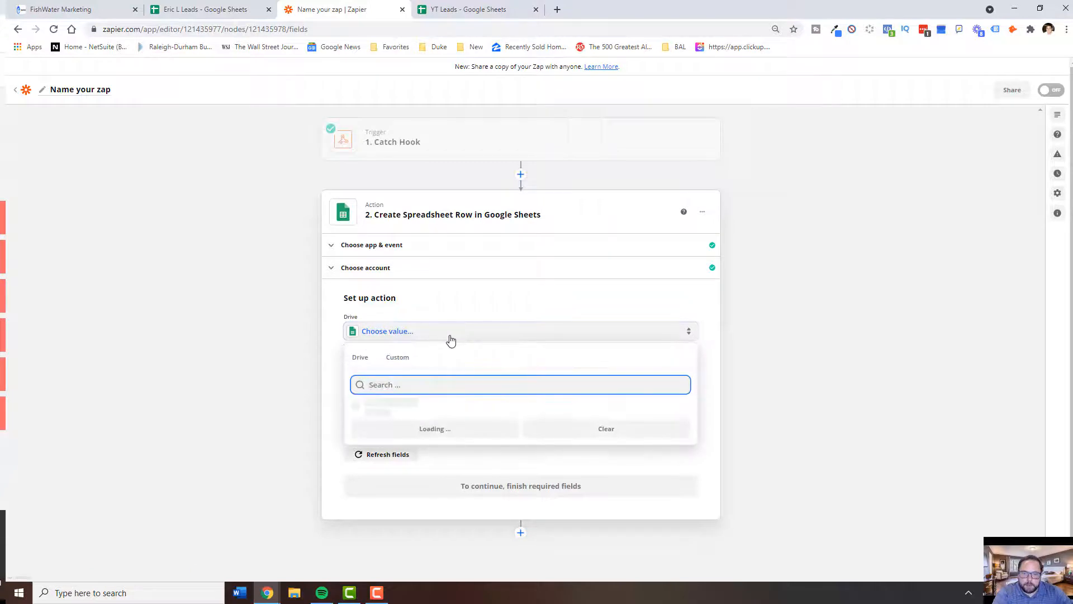
pyautogui.click(408, 406)
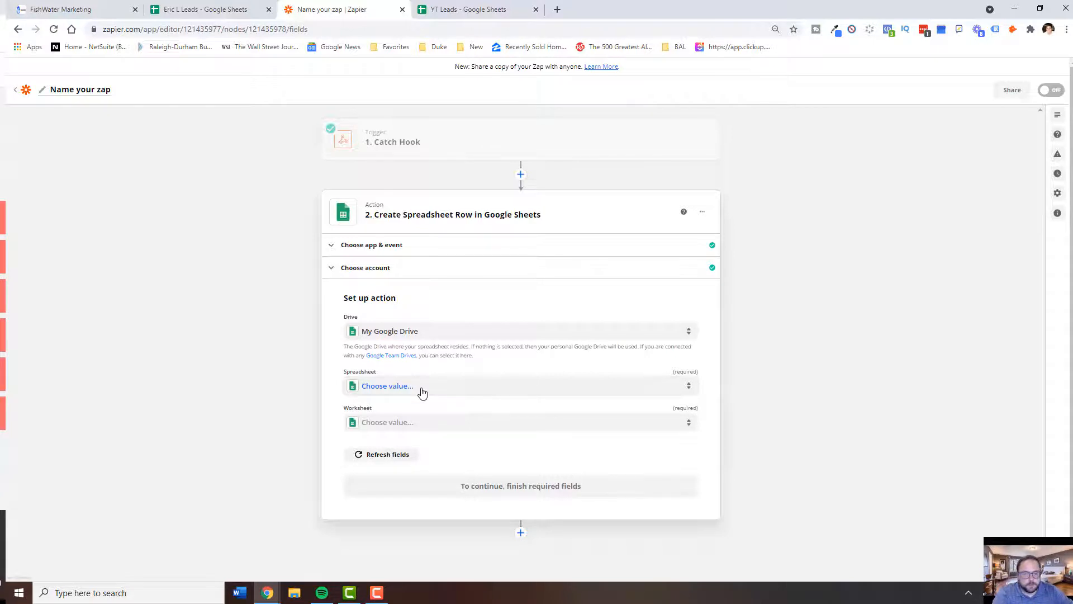
pyautogui.click(422, 393)
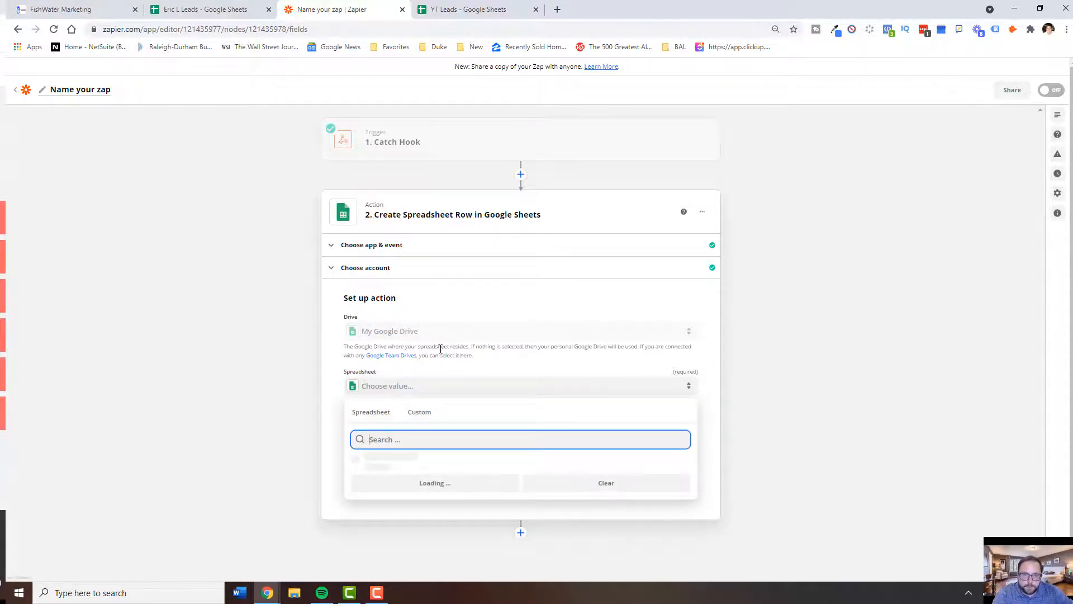
pyautogui.scroll(-2, 474, 368)
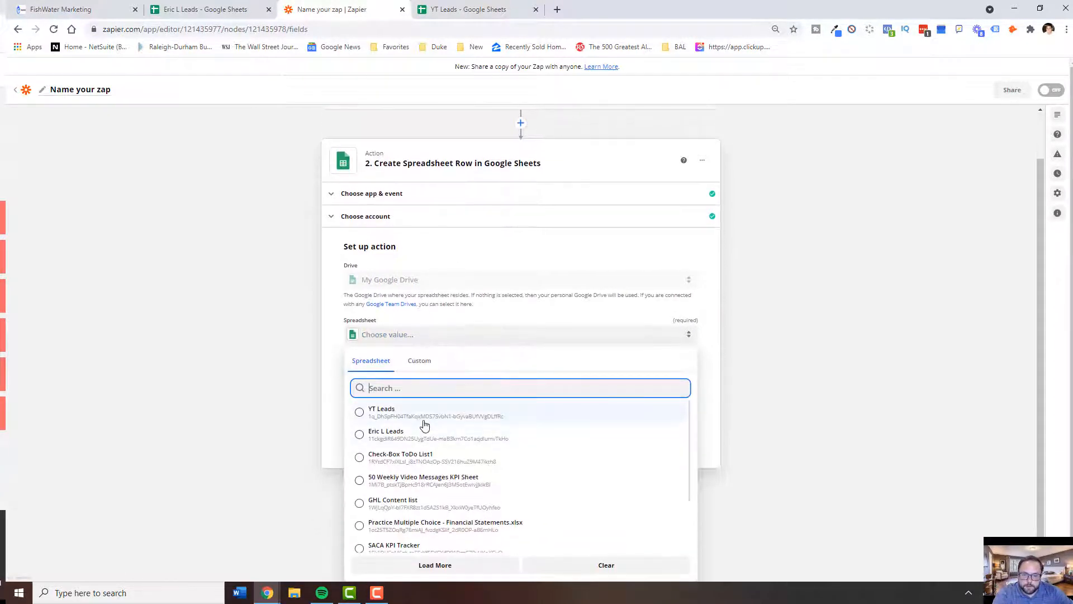
pyautogui.click(424, 425)
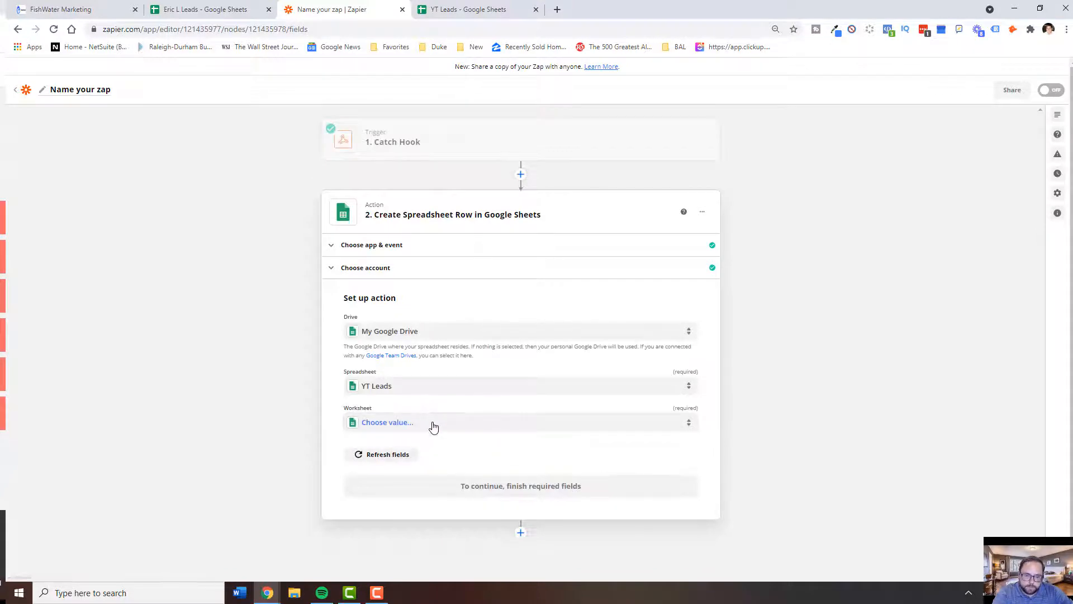
# Step: Set the action's worksheet to Sheet1, checking the sheet name in the YT Leads spreadsheet
pyautogui.click(433, 427)
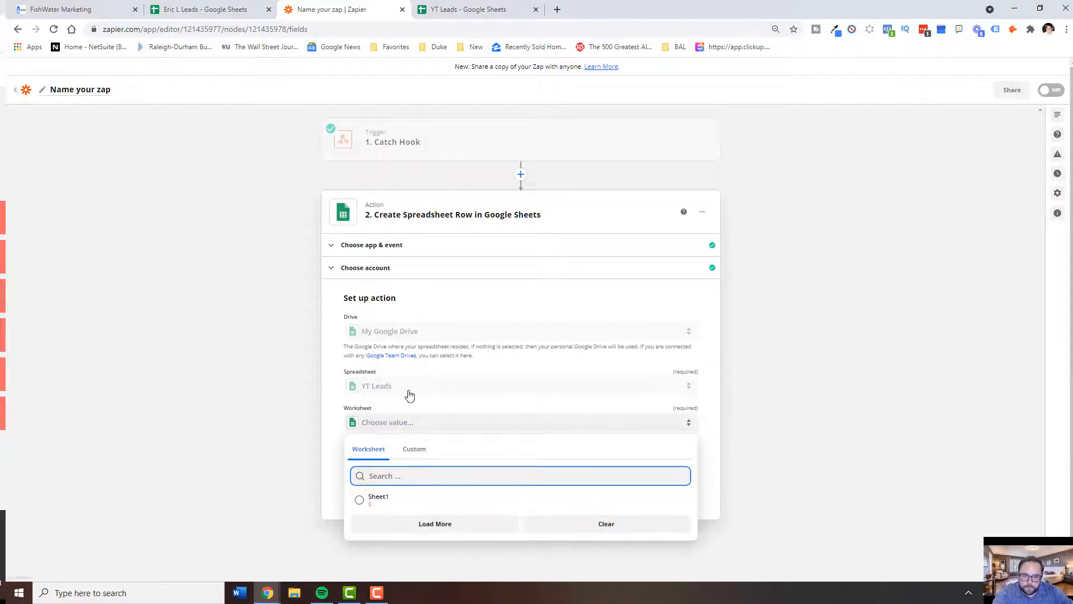
pyautogui.click(444, 10)
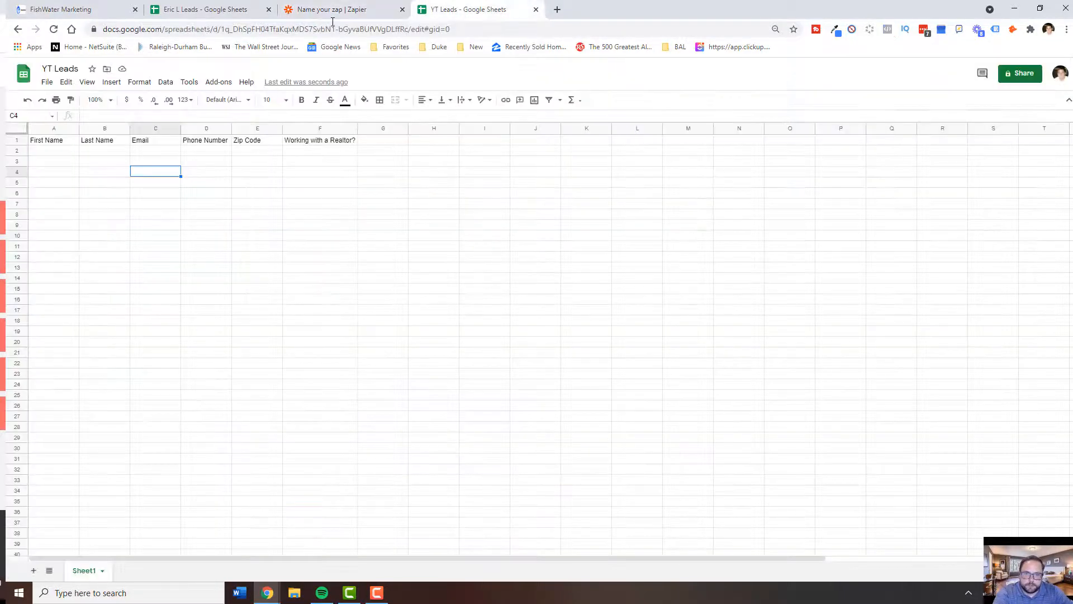
pyautogui.click(333, 11)
pyautogui.click(384, 429)
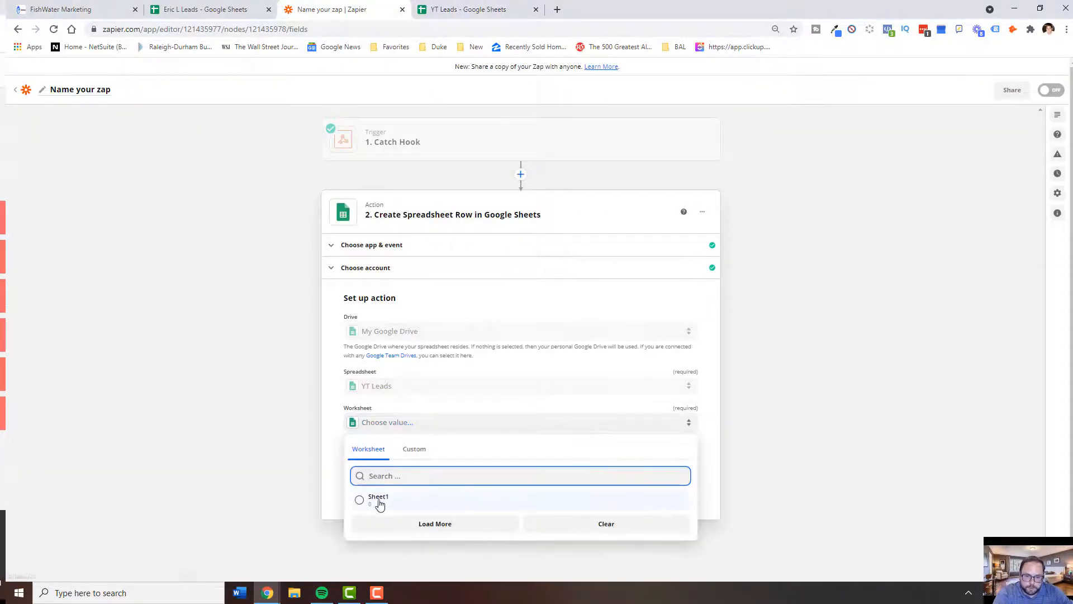
pyautogui.click(379, 503)
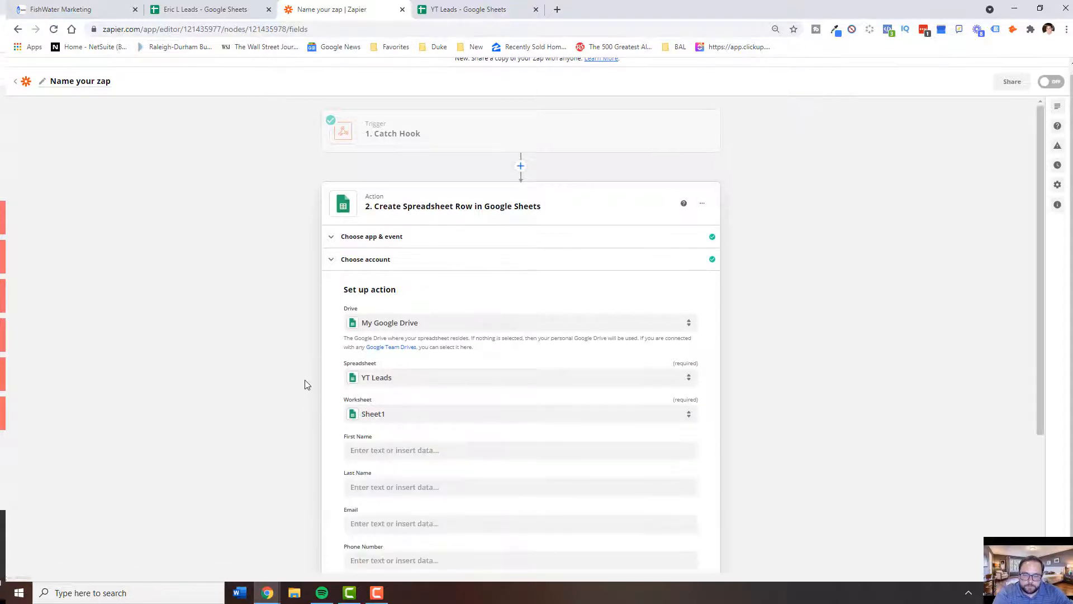
pyautogui.scroll(-3, 328, 384)
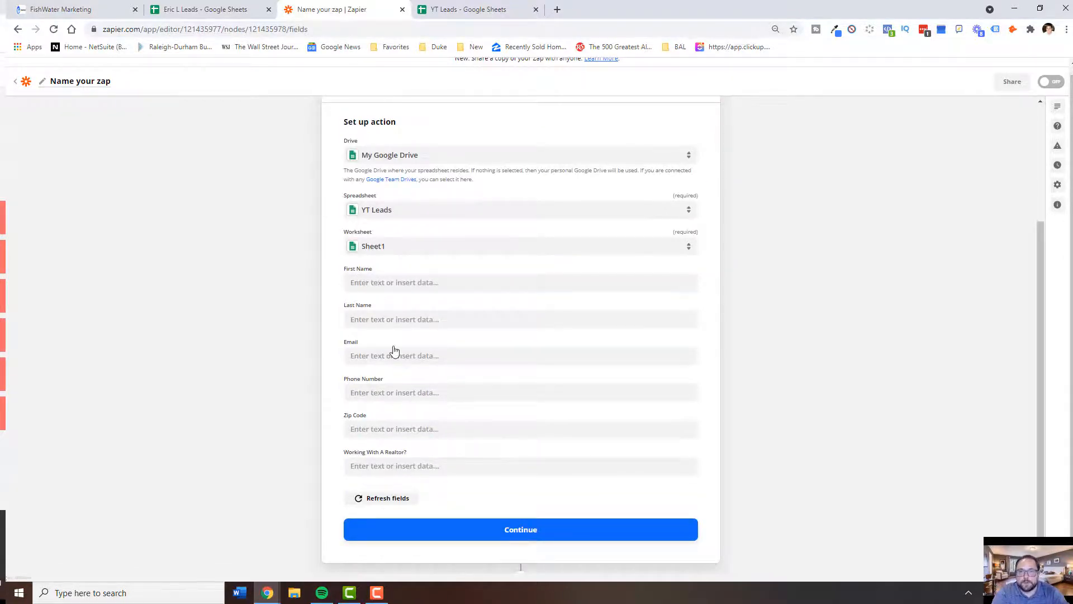
# Step: Switch to the YT Leads spreadsheet and enter the header Credit Score in G1
pyautogui.click(472, 4)
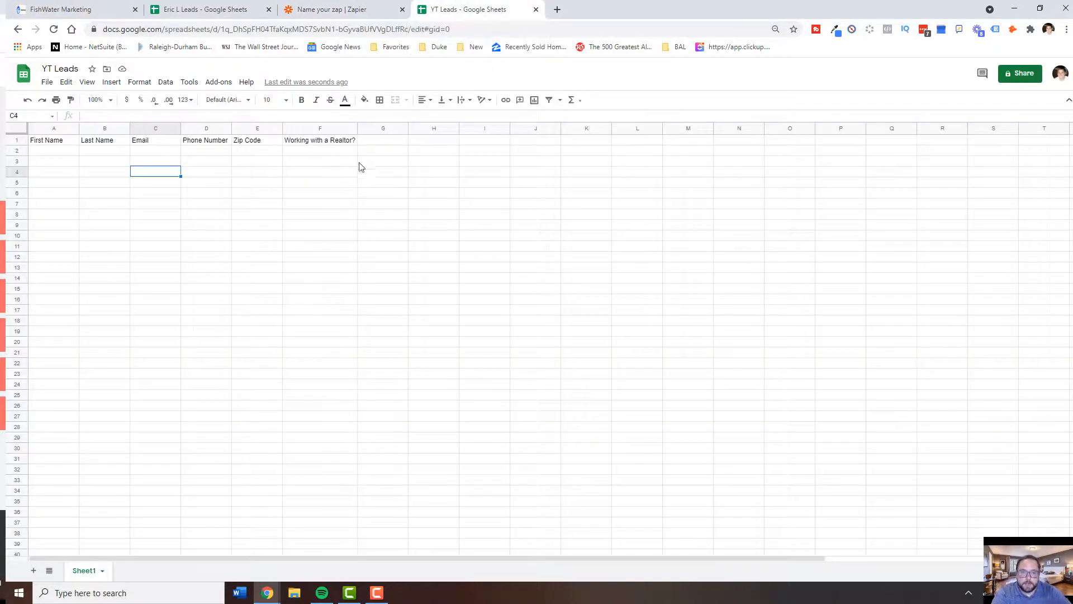
pyautogui.click(376, 140)
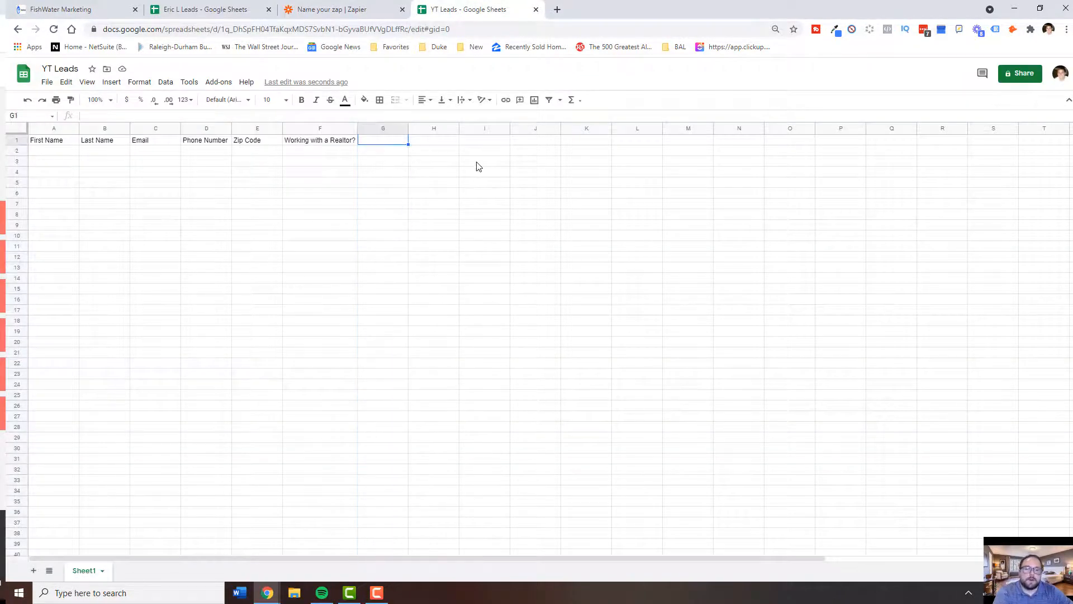
pyautogui.write('Cre')
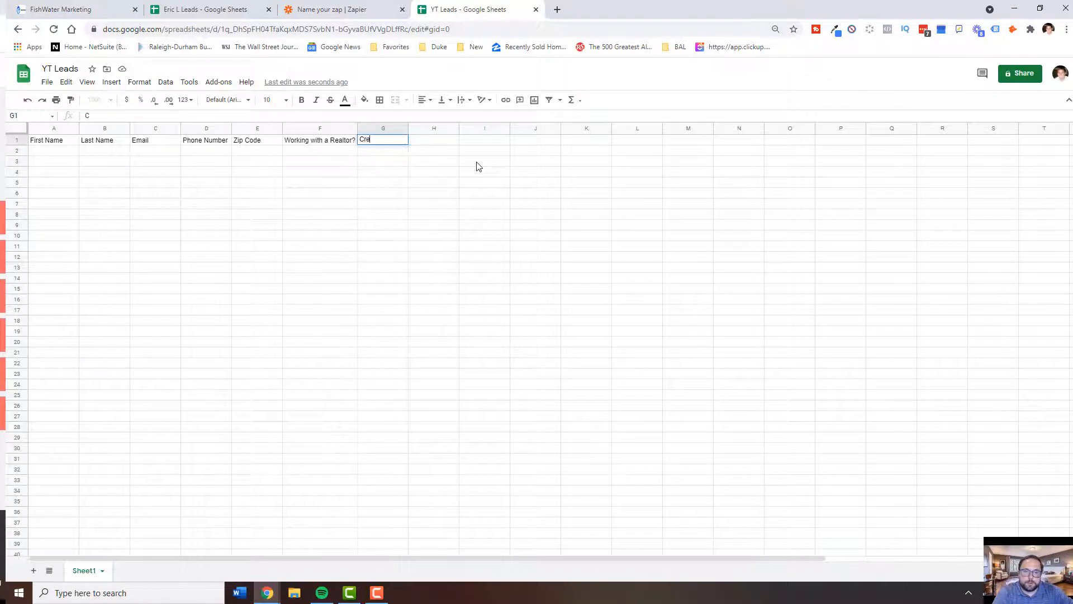
pyautogui.write('dit Score')
pyautogui.press('Return')
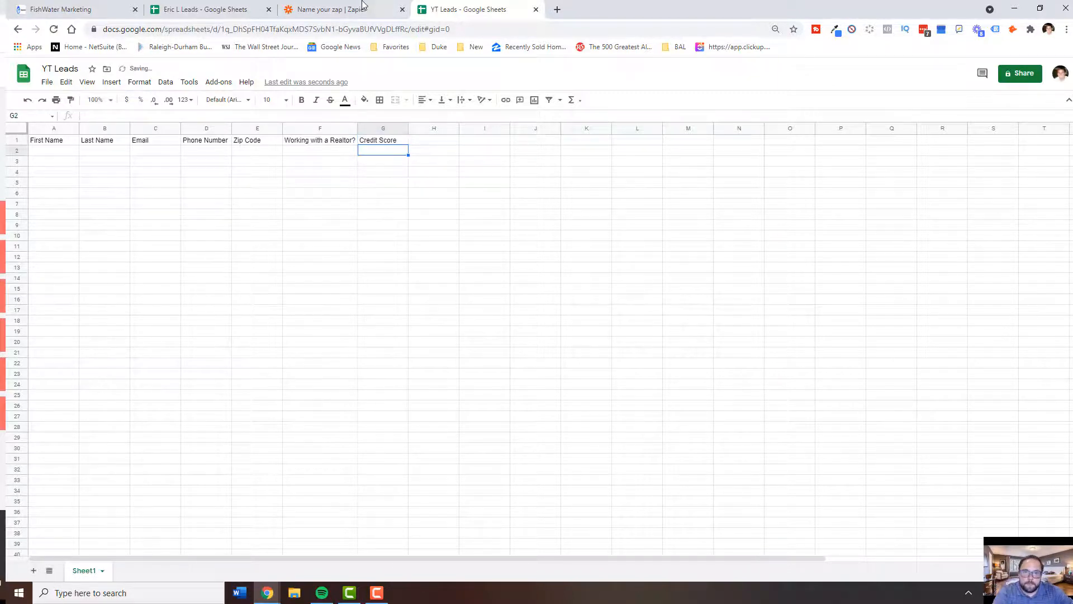
# Step: Refresh the fields of the zap's Create Spreadsheet Row action and compare them with the YT Leads column headers
pyautogui.click(362, 7)
pyautogui.click(366, 497)
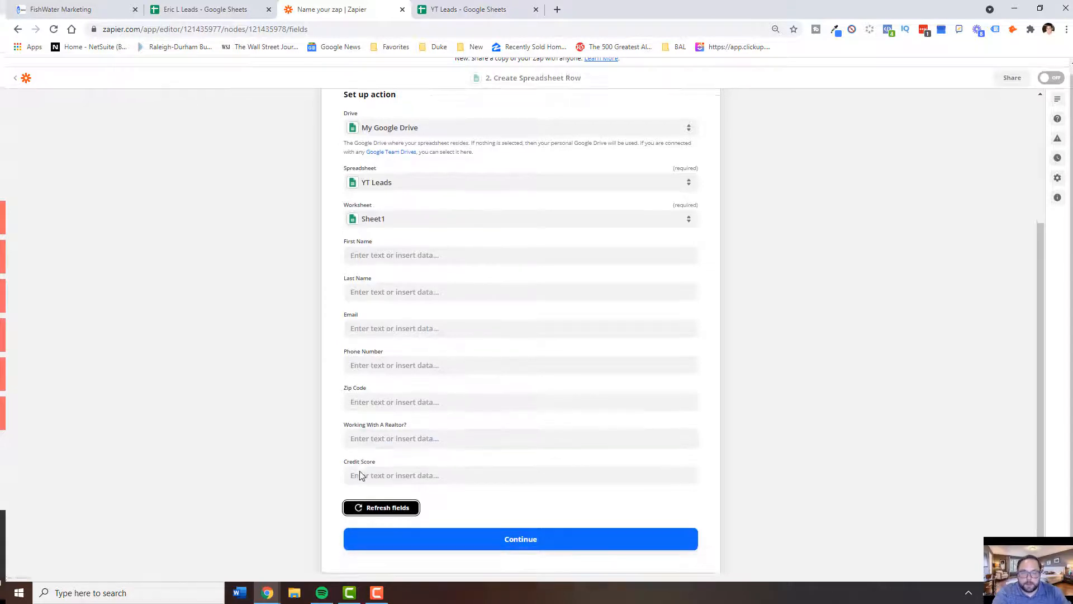
pyautogui.click(459, 7)
pyautogui.click(205, 127)
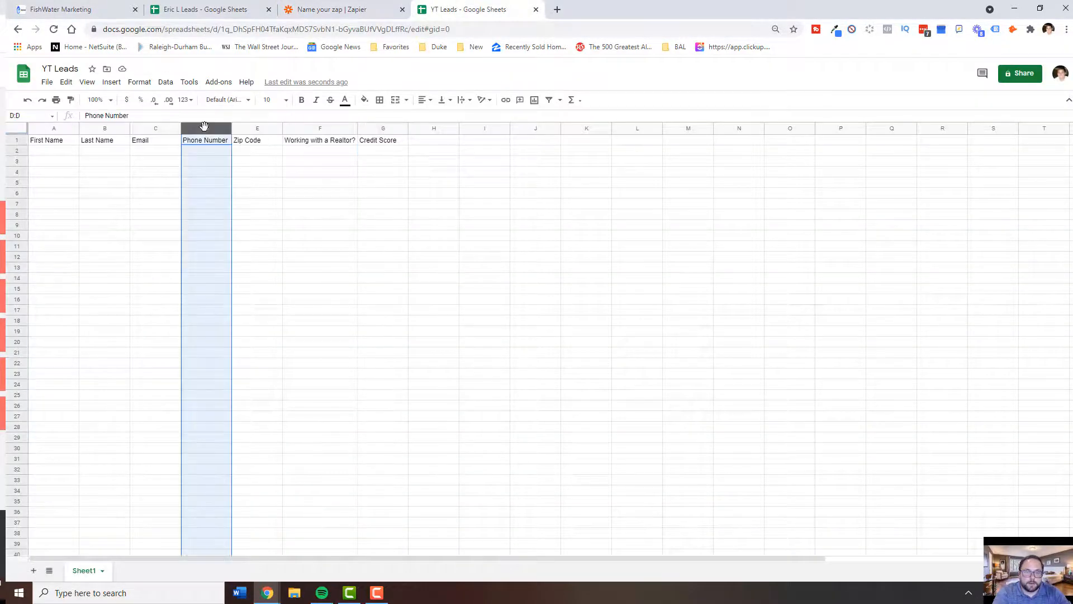
pyautogui.click(307, 6)
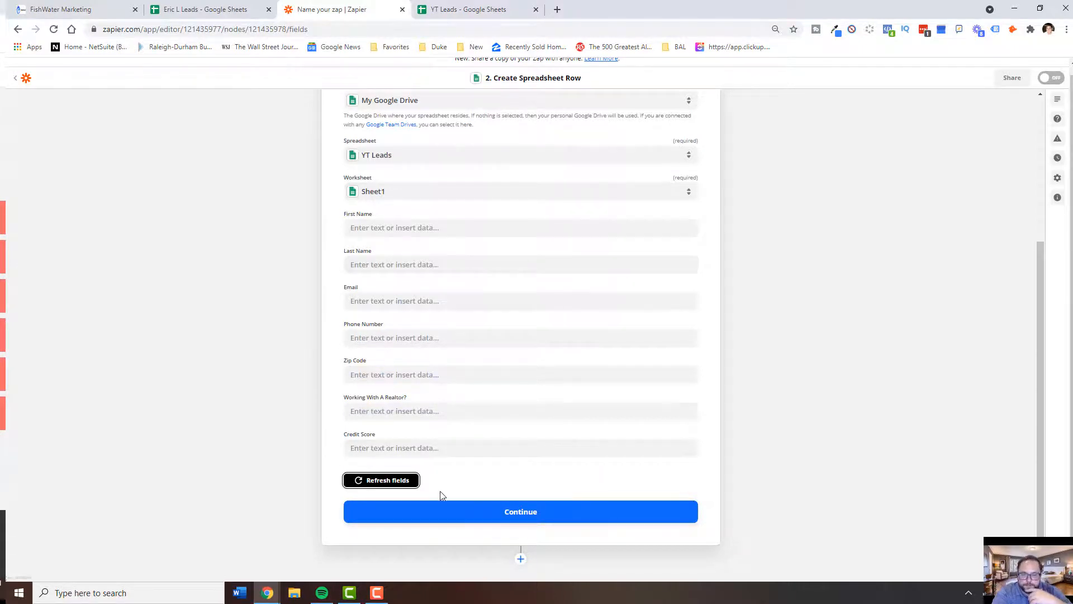
# Step: Map the action's First Name field to the First Name value from the Catch Hook data
pyautogui.scroll(1, 369, 252)
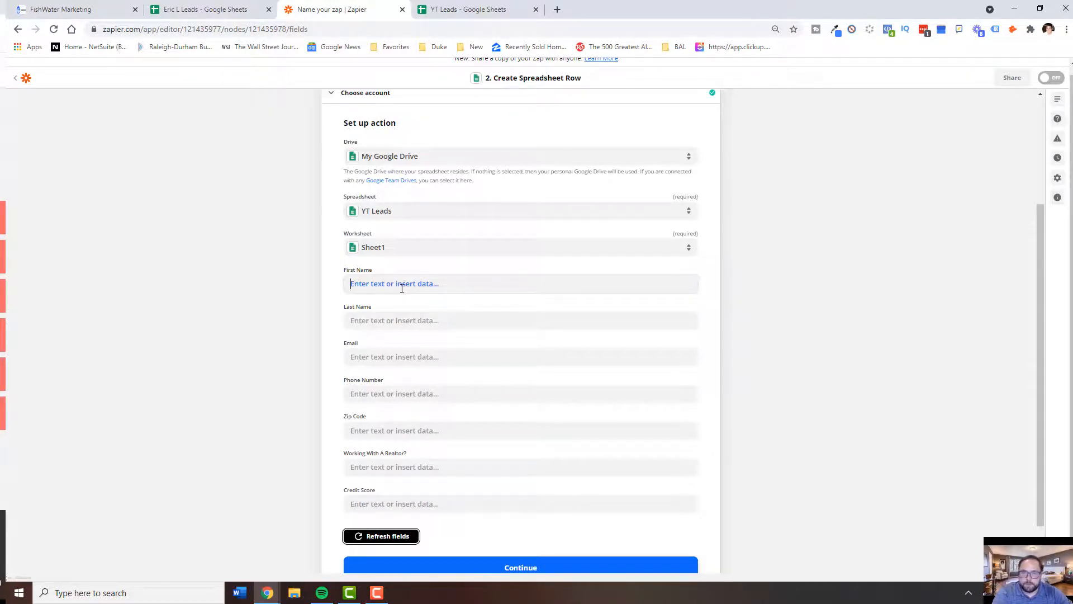
pyautogui.click(401, 288)
pyautogui.scroll(3, 443, 250)
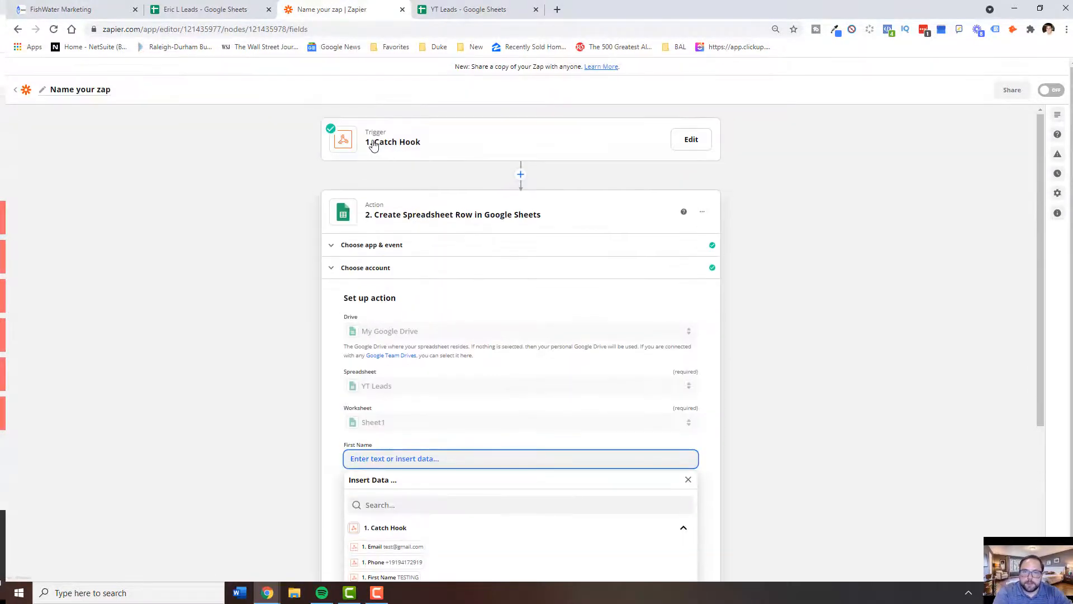
pyautogui.scroll(-2, 424, 335)
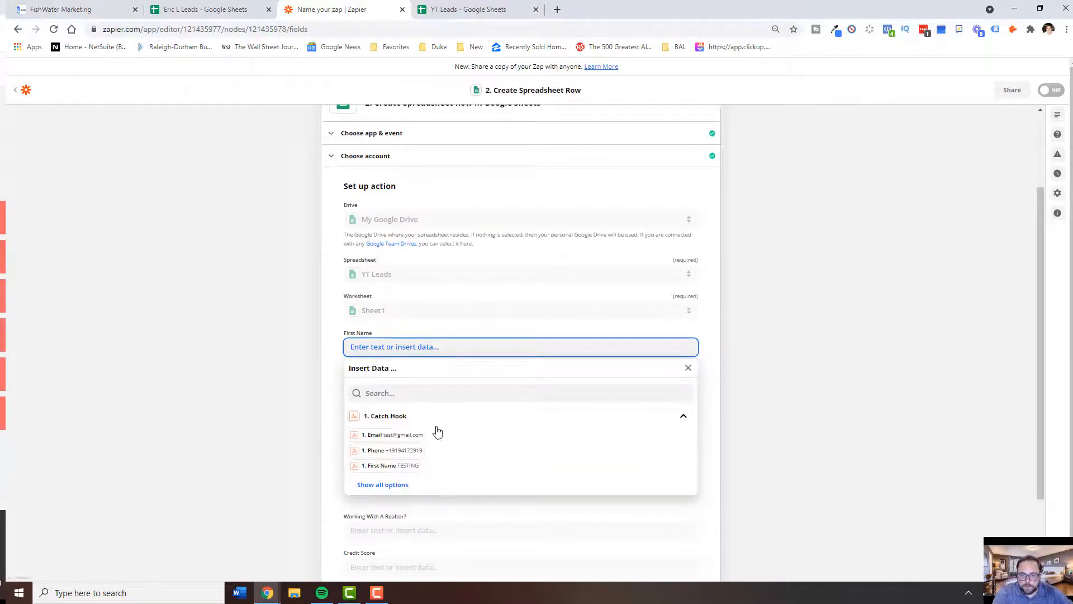
pyautogui.click(395, 485)
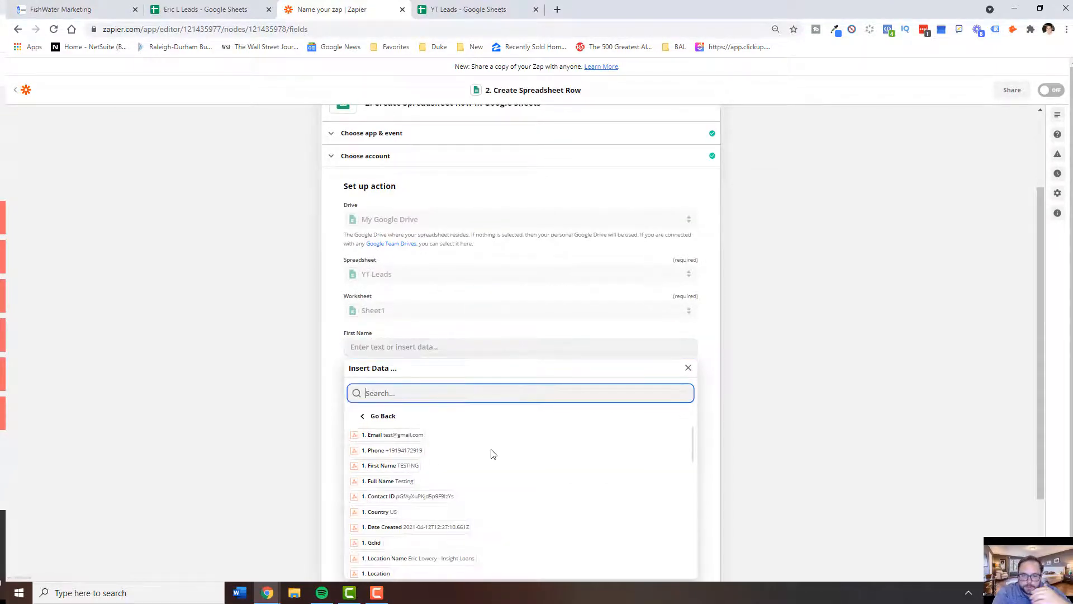
pyautogui.scroll(-1, 465, 420)
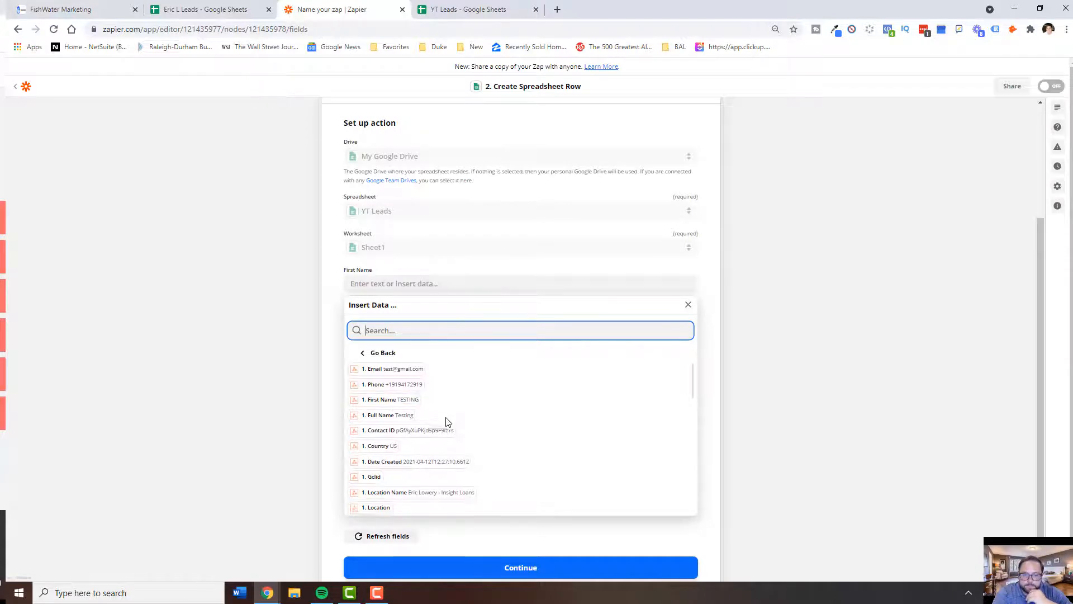
pyautogui.scroll(-10, 450, 439)
pyautogui.scroll(10, 503, 459)
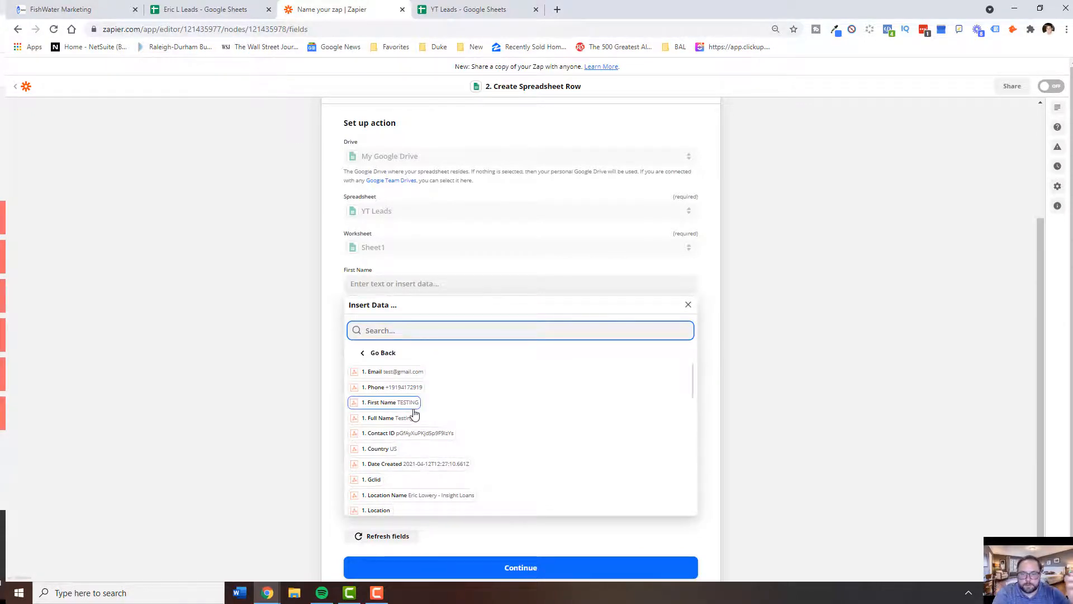
pyautogui.click(411, 407)
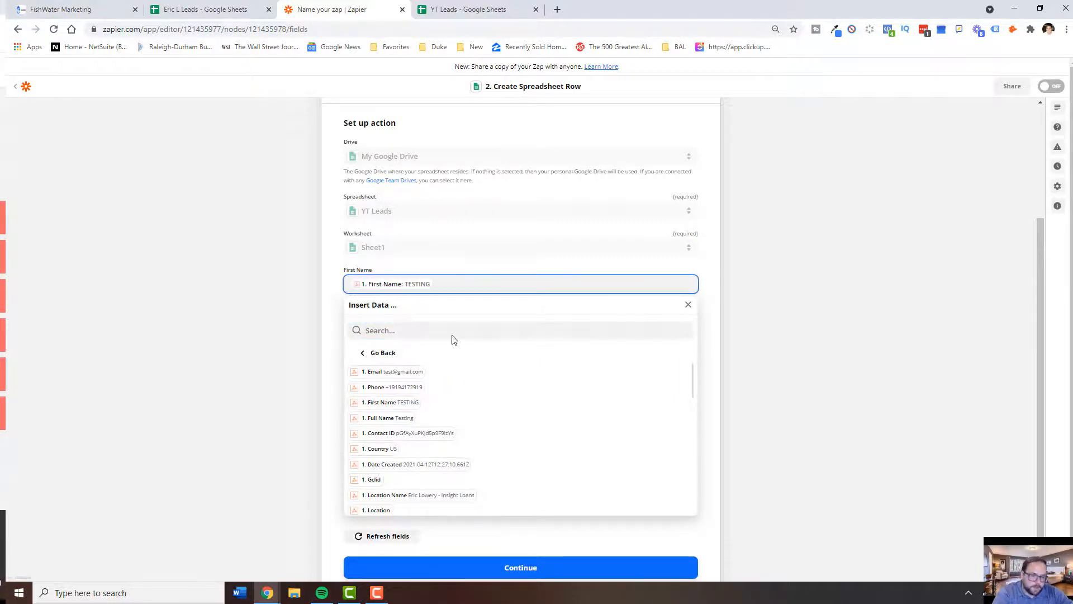
pyautogui.click(333, 290)
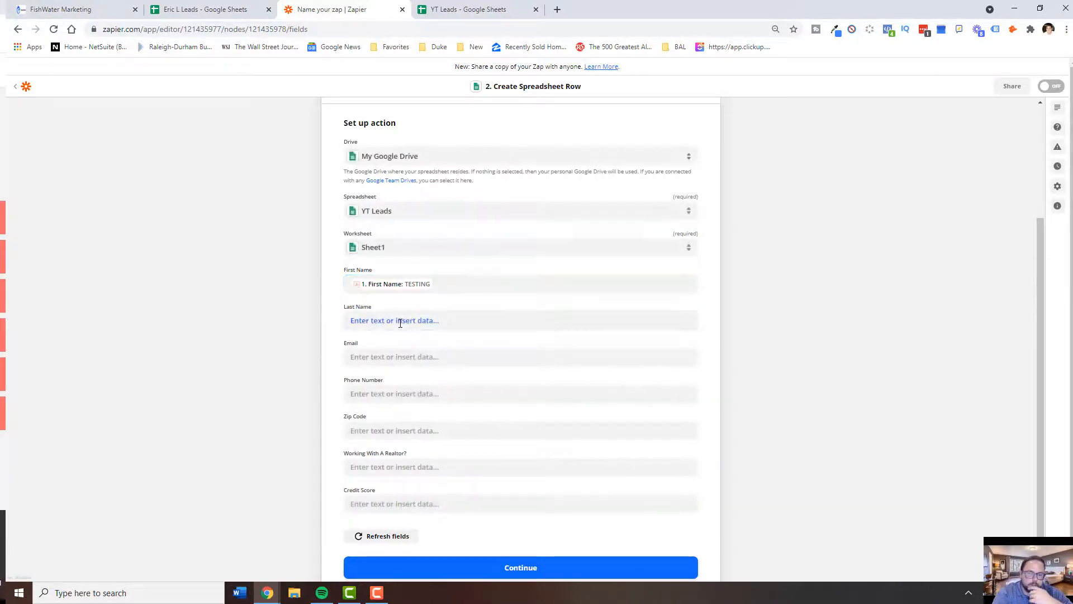
# Step: Map the Last Name field to the Catch Hook's First Name value
pyautogui.click(399, 321)
pyautogui.click(396, 459)
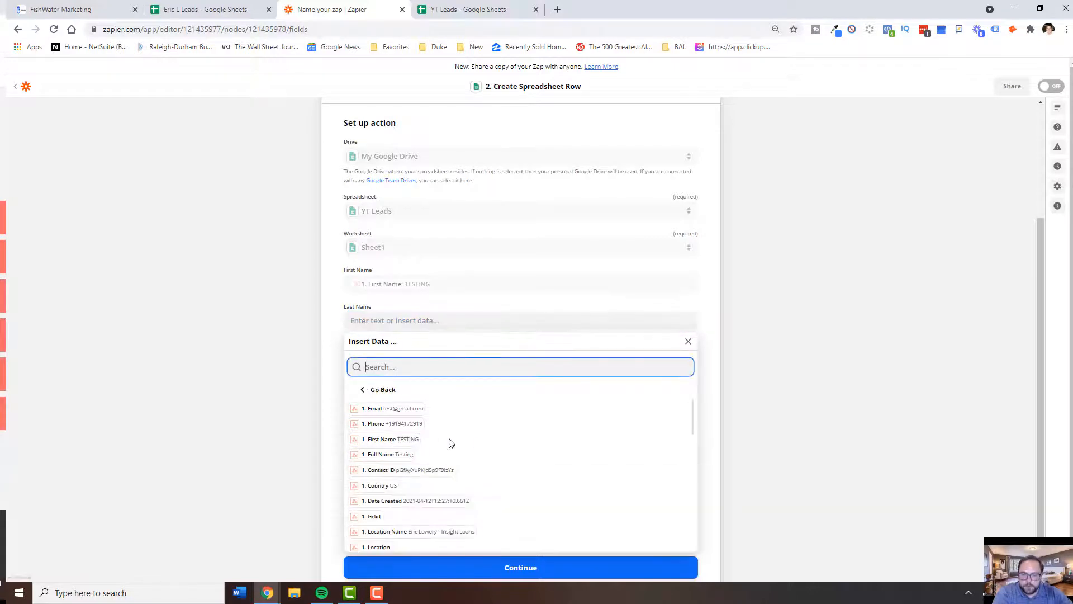
pyautogui.scroll(-1, 498, 433)
pyautogui.scroll(1, 505, 439)
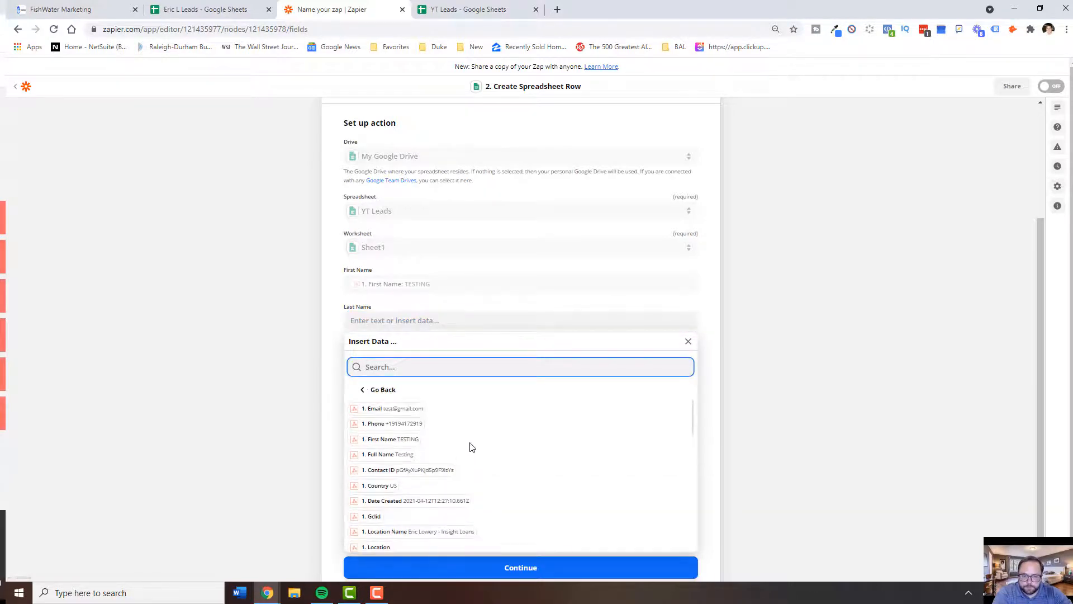
pyautogui.click(404, 442)
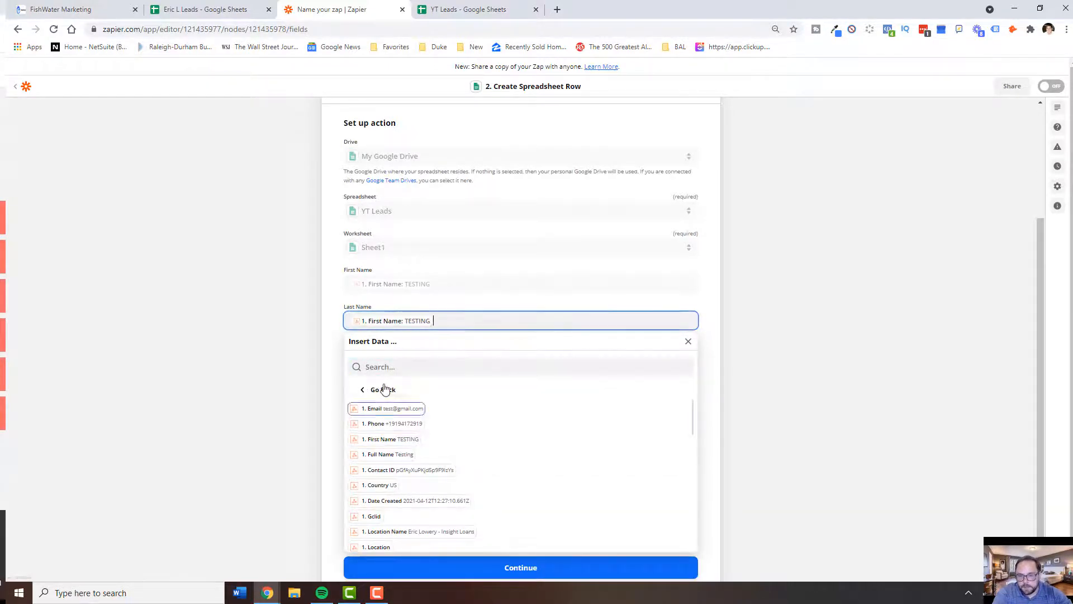
pyautogui.click(334, 314)
# Step: Map the Email field to the Catch Hook's Email value and the Phone Number field to its Phone value
pyautogui.click(408, 358)
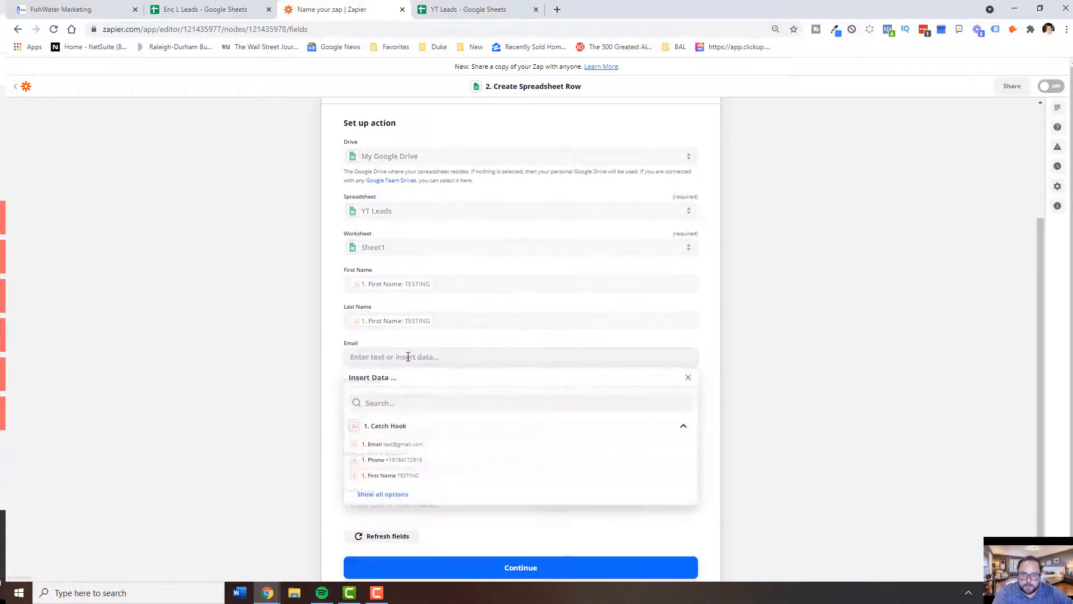
pyautogui.click(403, 446)
pyautogui.click(323, 377)
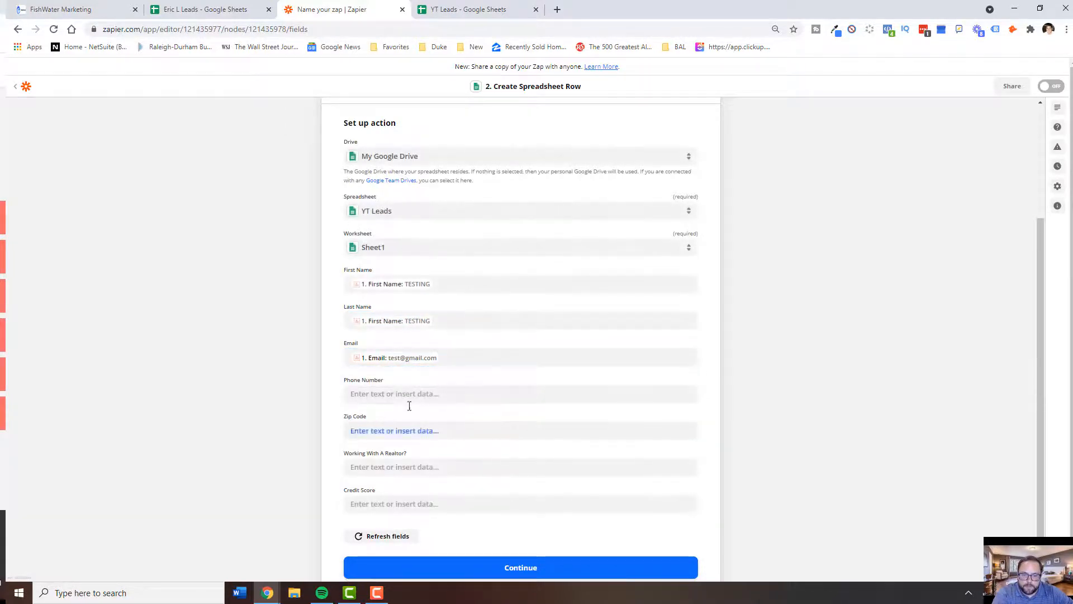
pyautogui.click(414, 394)
pyautogui.click(406, 497)
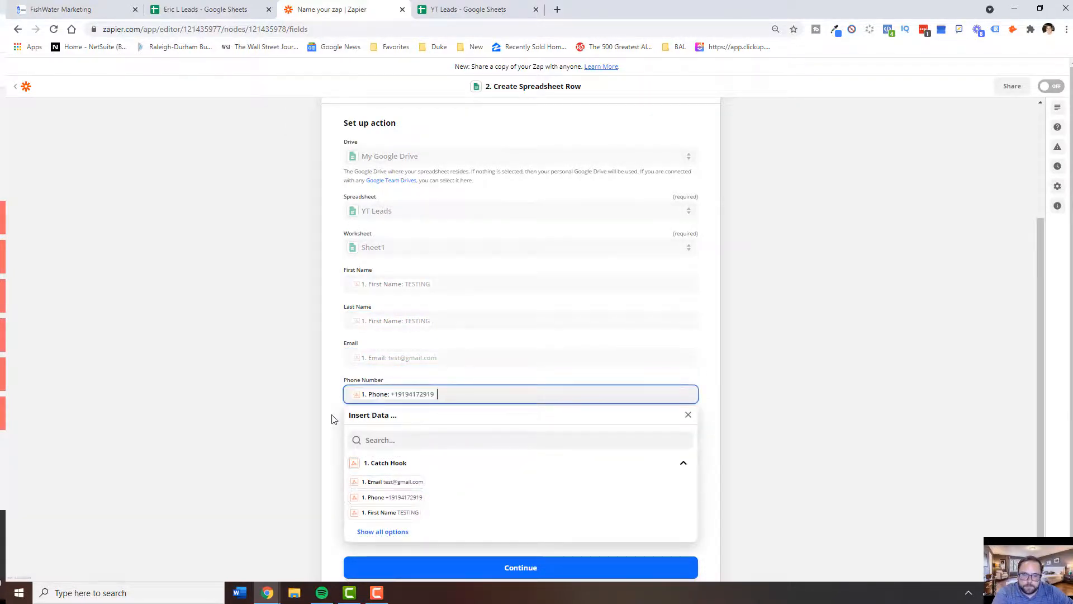
pyautogui.click(334, 420)
# Step: Map the Zip Code field to Postal Code from the full list of Catch Hook data
pyautogui.click(413, 431)
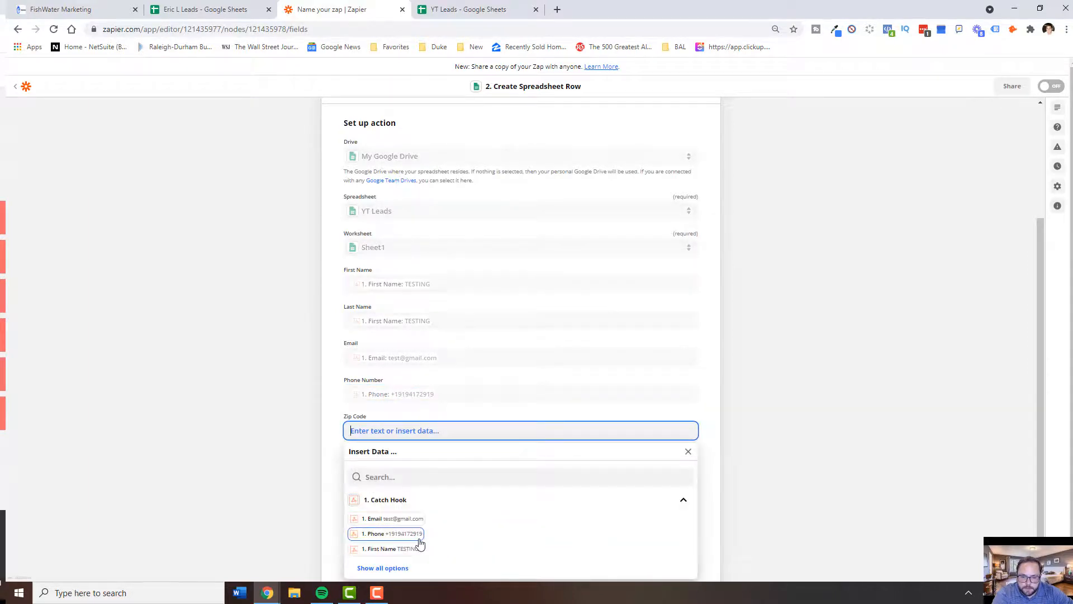
pyautogui.click(402, 568)
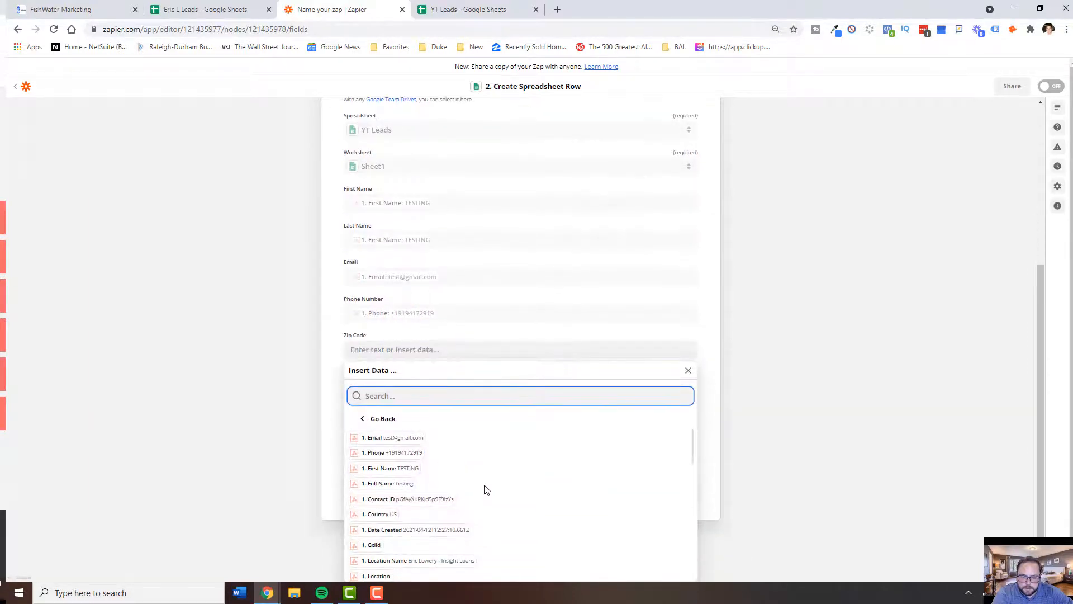
pyautogui.scroll(-3, 484, 481)
pyautogui.click(391, 525)
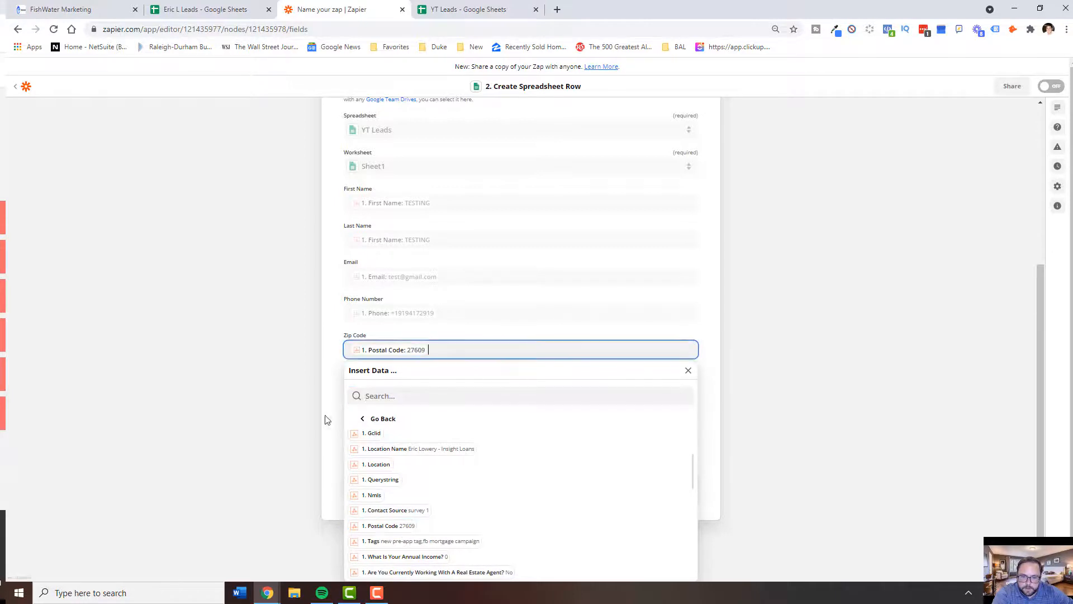
# Step: Map the Working With A Realtor? field to the Catch Hook's "Are You Currently Working With A Real Estate Agent?" answer
pyautogui.click(341, 365)
pyautogui.click(370, 418)
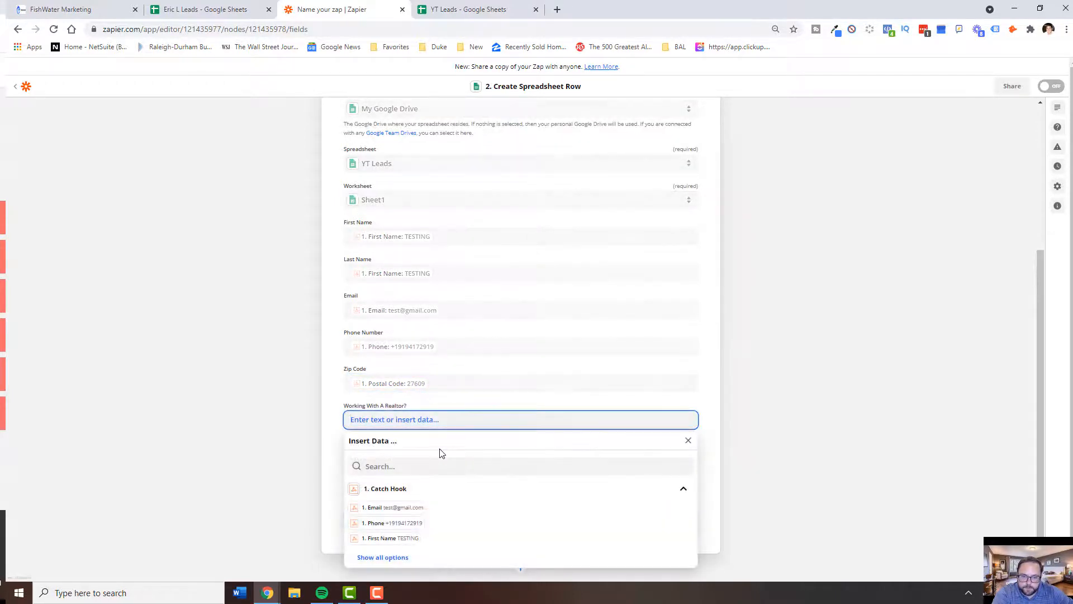
pyautogui.click(402, 557)
pyautogui.scroll(-3, 468, 485)
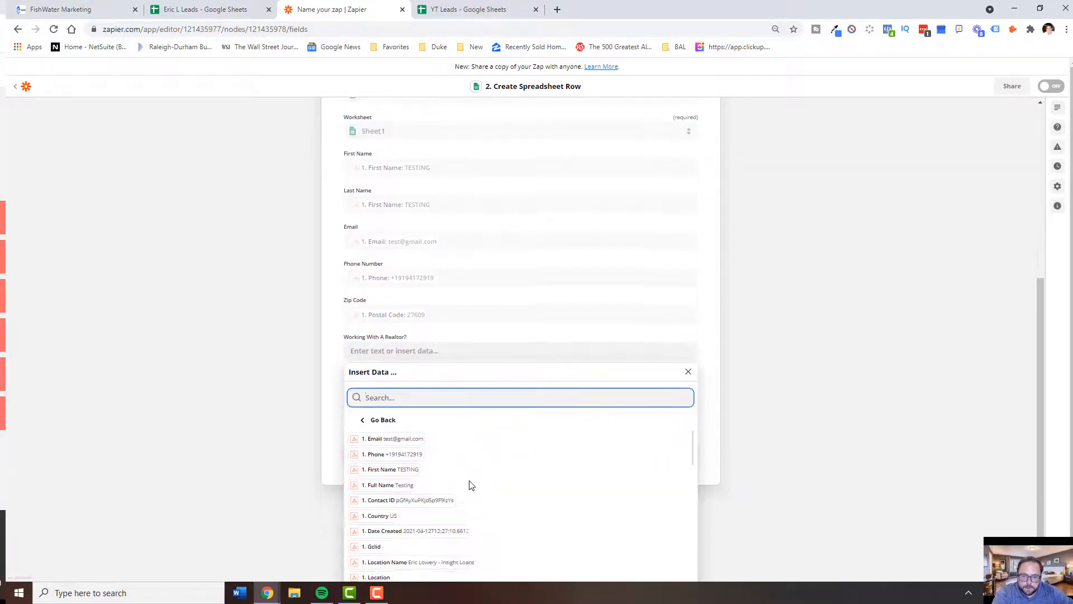
pyautogui.scroll(-3, 495, 468)
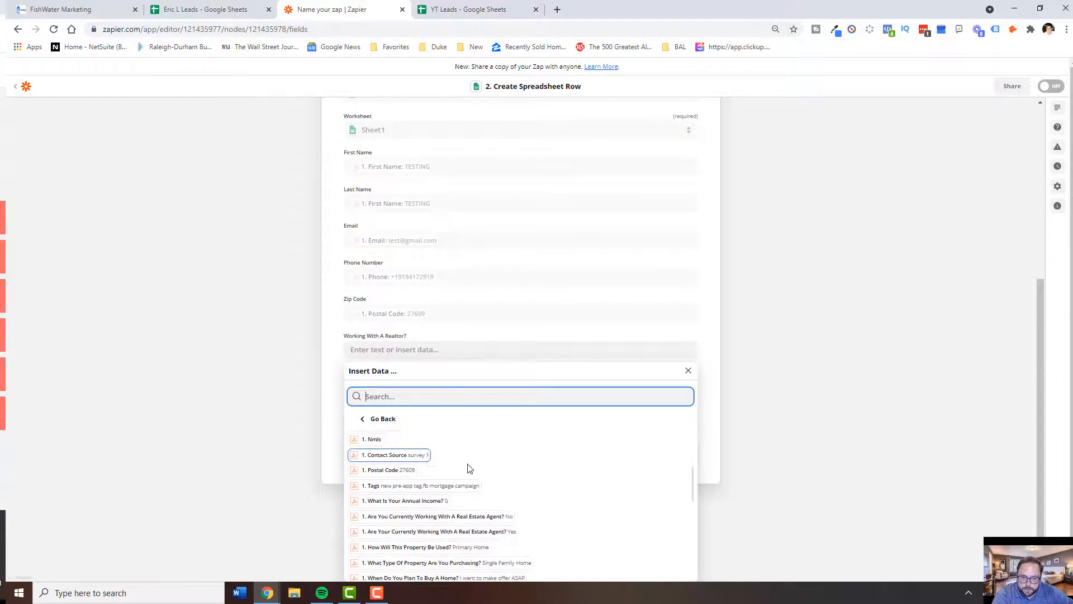
pyautogui.scroll(-1, 481, 495)
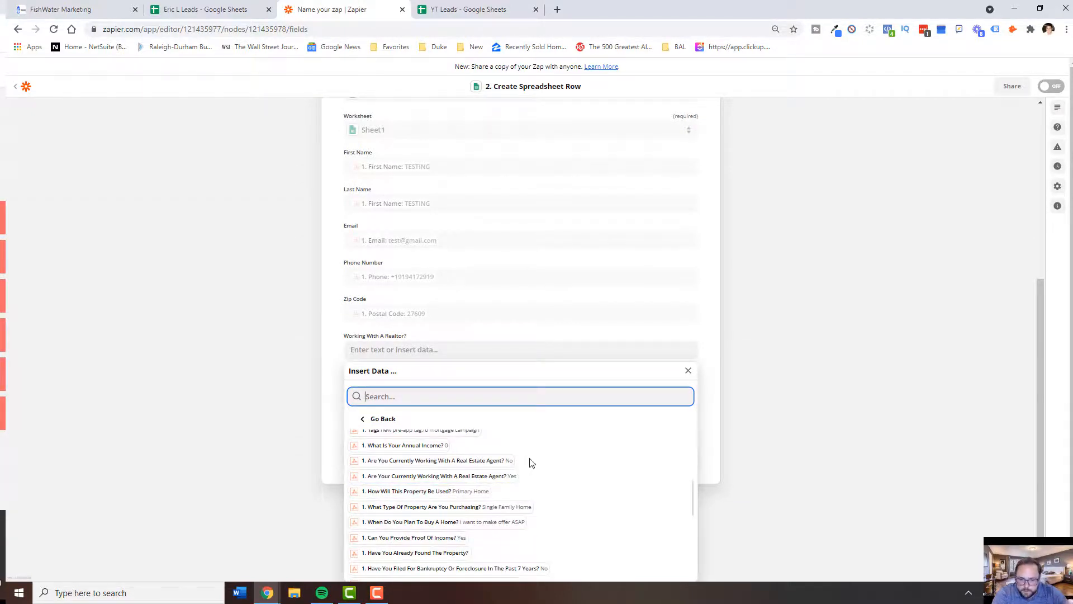
pyautogui.click(451, 480)
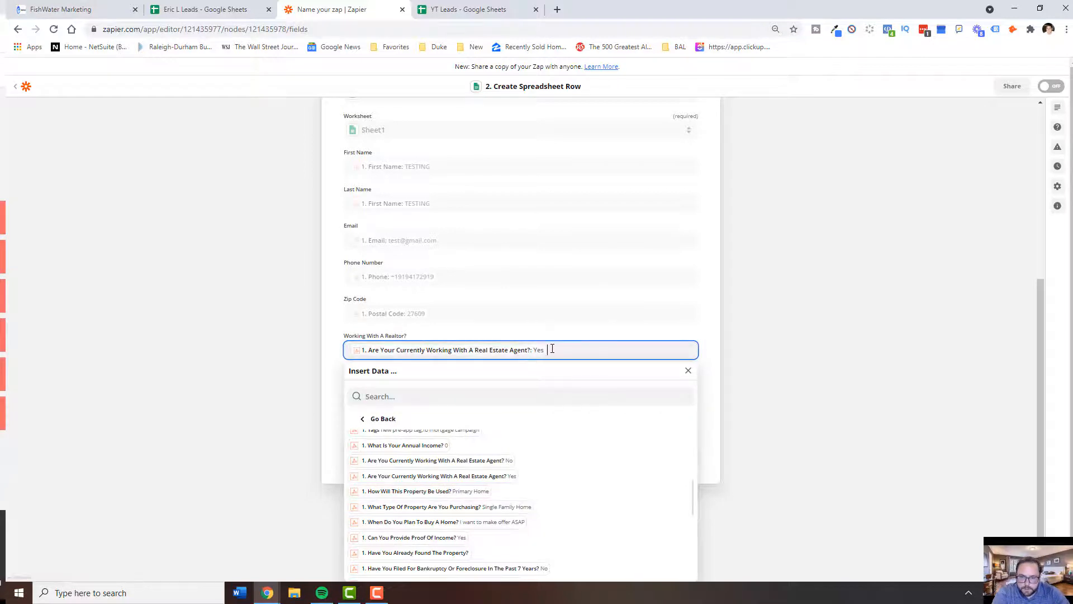
pyautogui.press('BackSpace')
pyautogui.click(468, 462)
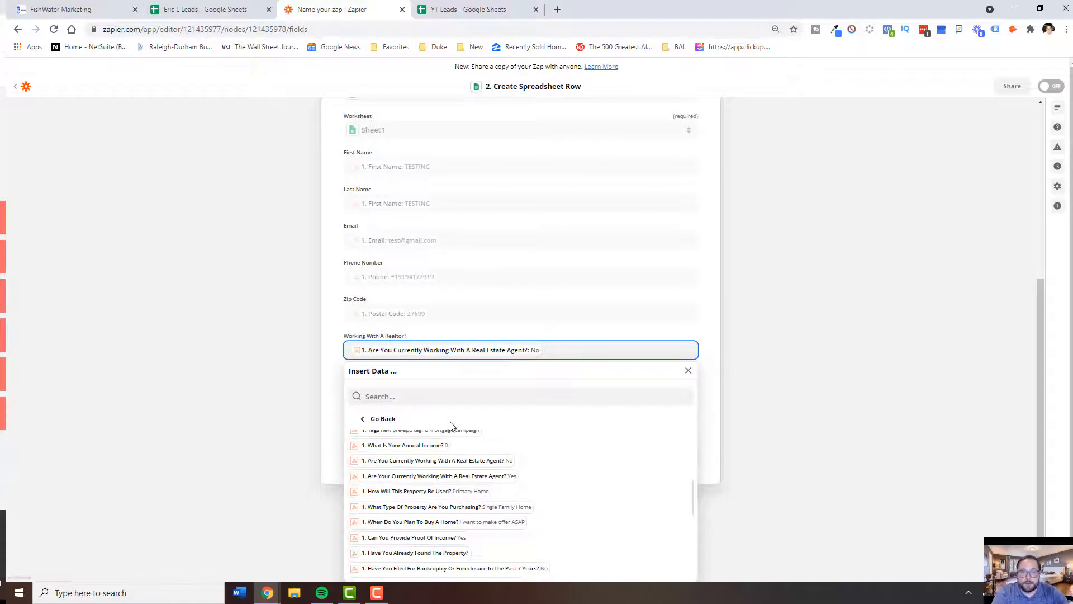
pyautogui.click(339, 331)
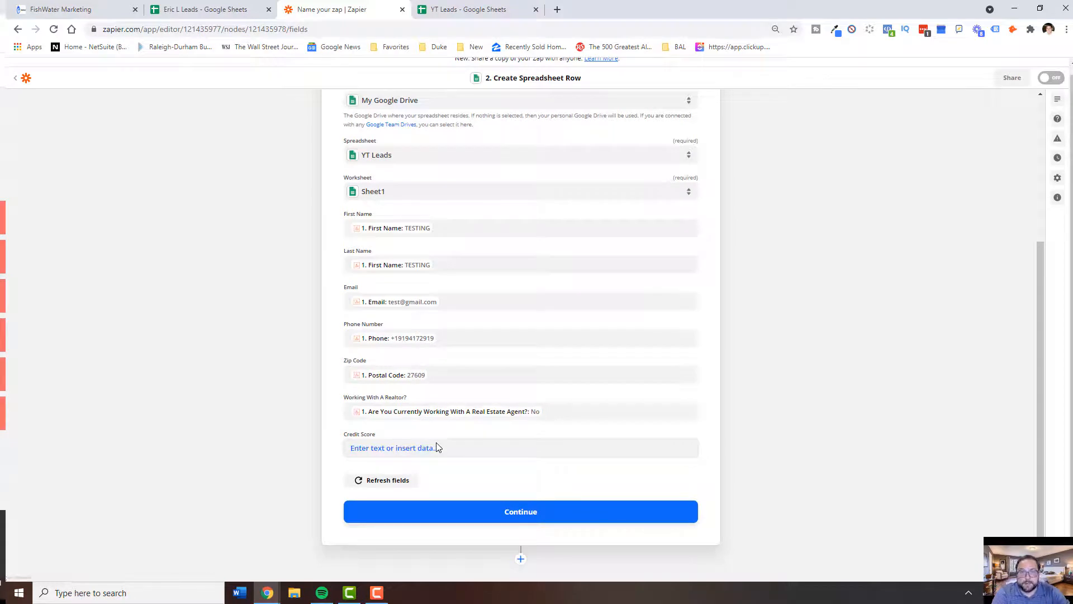
# Step: Map the Credit Score field to the Catch Hook's "What Is Your Estimated Credit Score?" answer
pyautogui.click(459, 447)
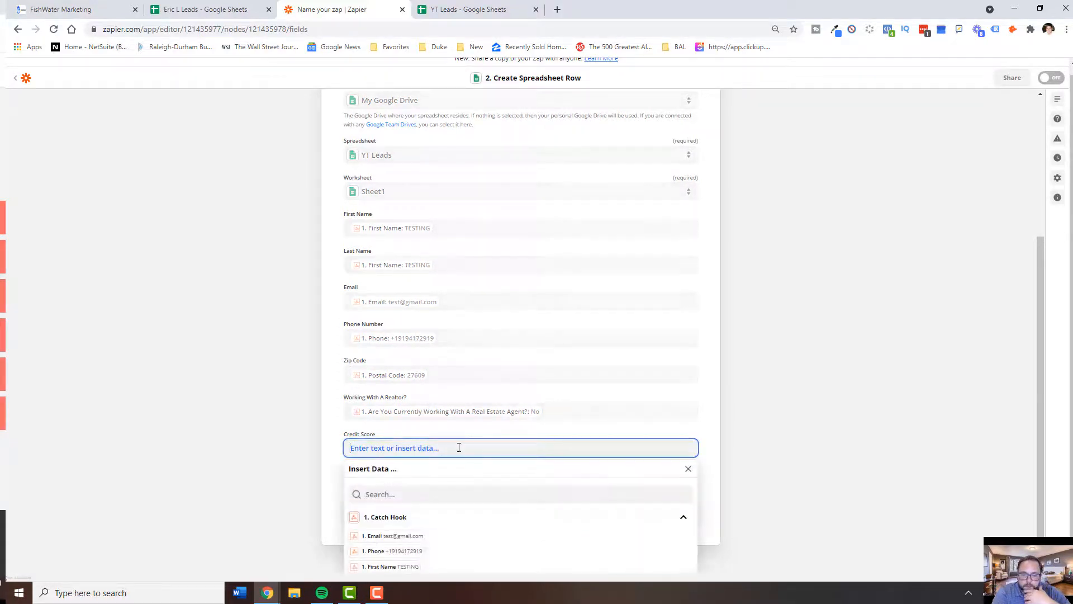
pyautogui.click(404, 562)
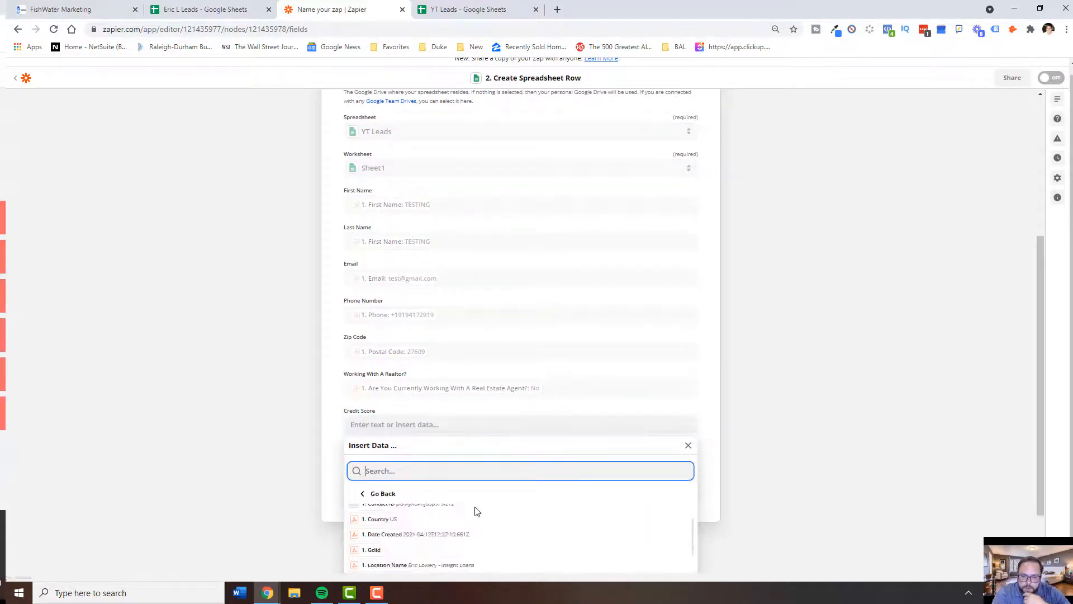
pyautogui.scroll(-2, 521, 458)
pyautogui.scroll(-5, 546, 432)
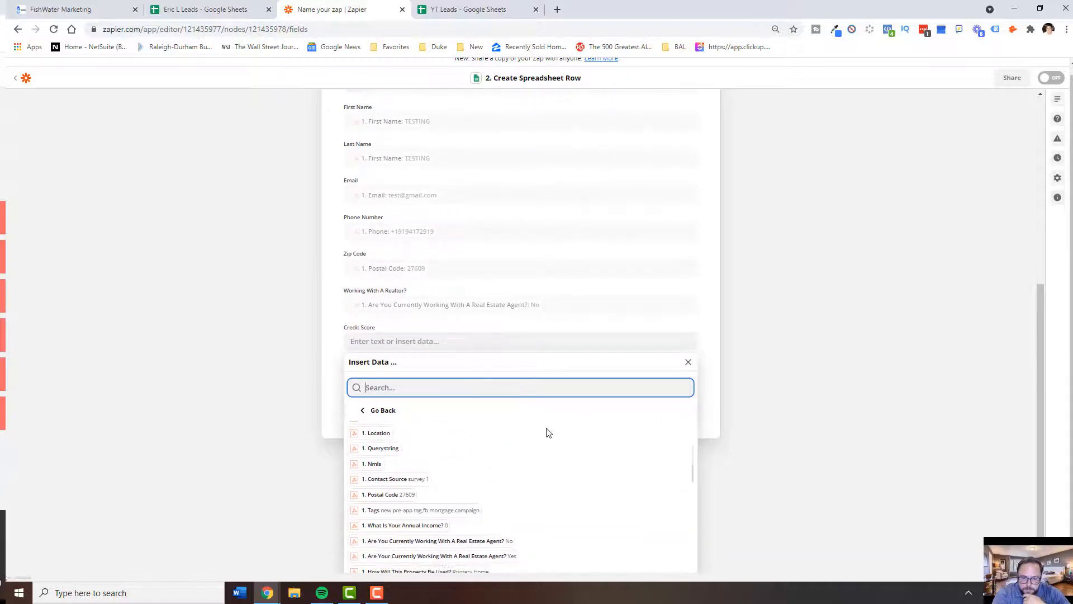
pyautogui.scroll(1, 521, 442)
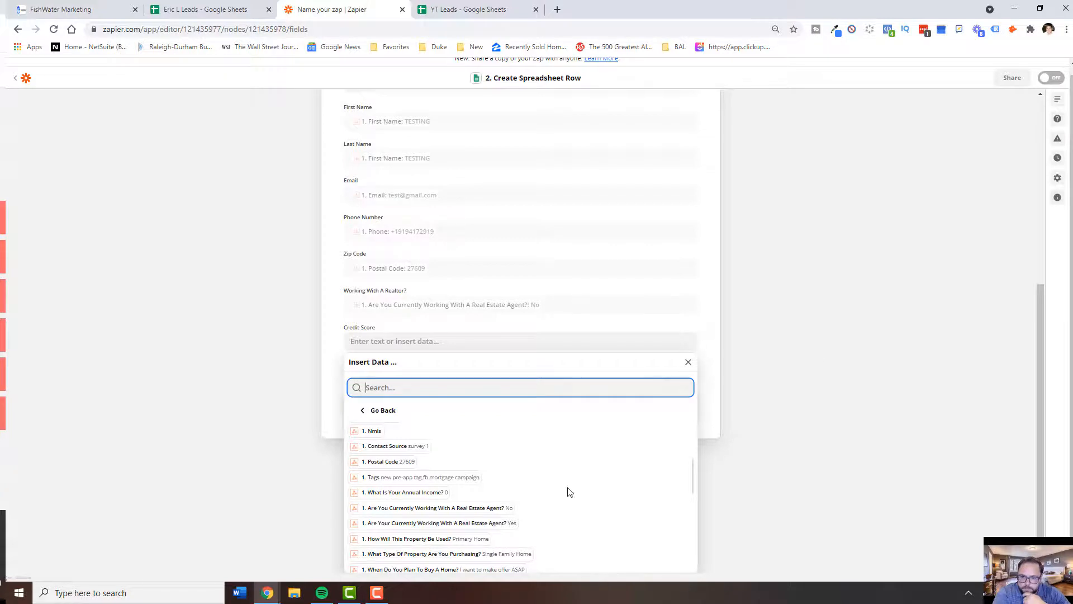
pyautogui.scroll(-3, 515, 497)
pyautogui.scroll(-2, 515, 496)
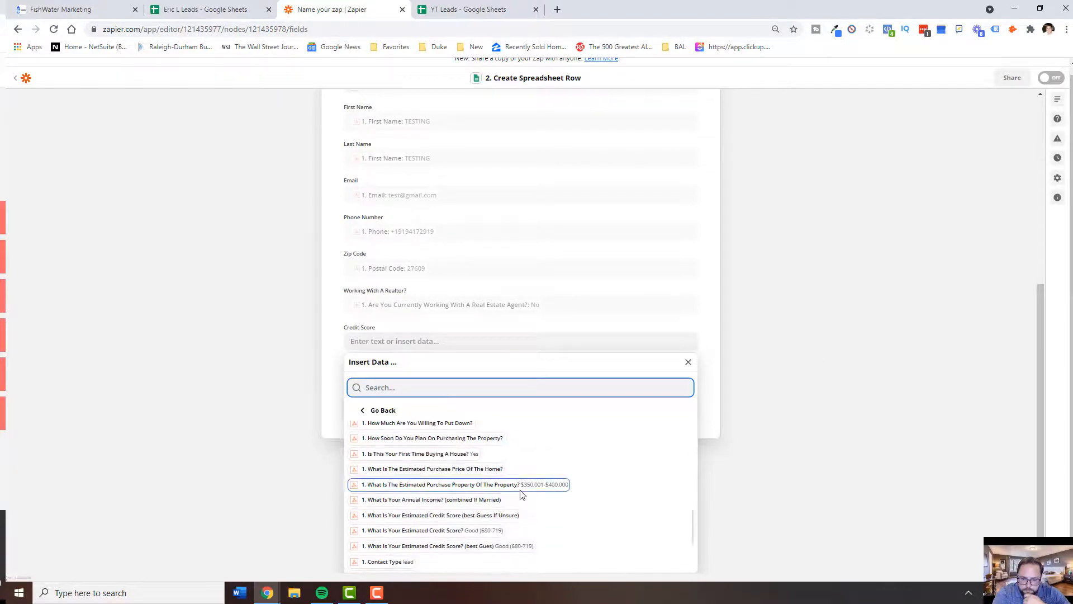
pyautogui.click(429, 534)
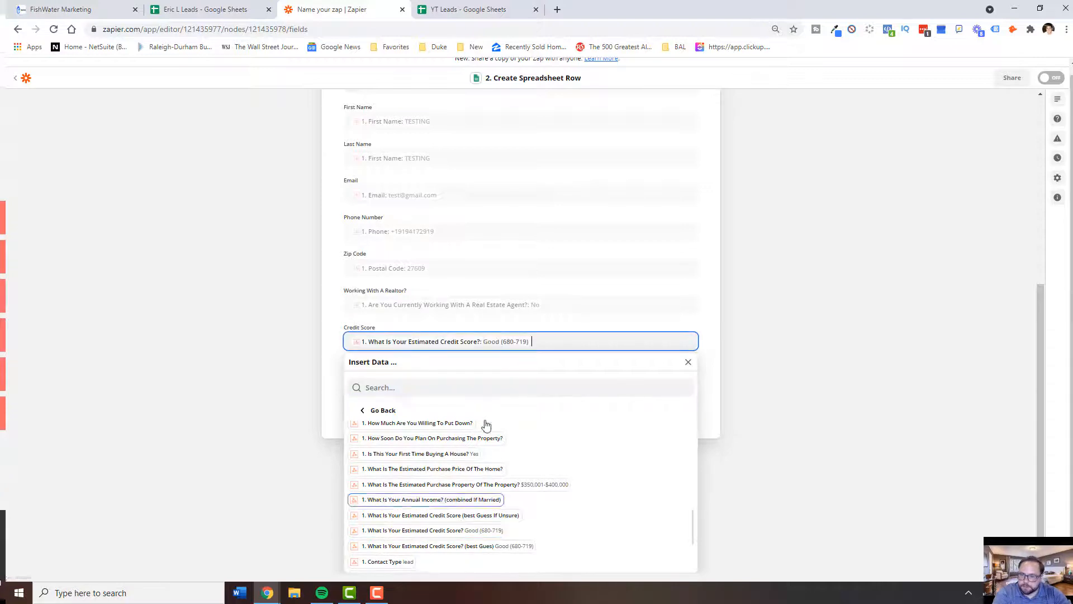
pyautogui.click(579, 311)
pyautogui.click(315, 418)
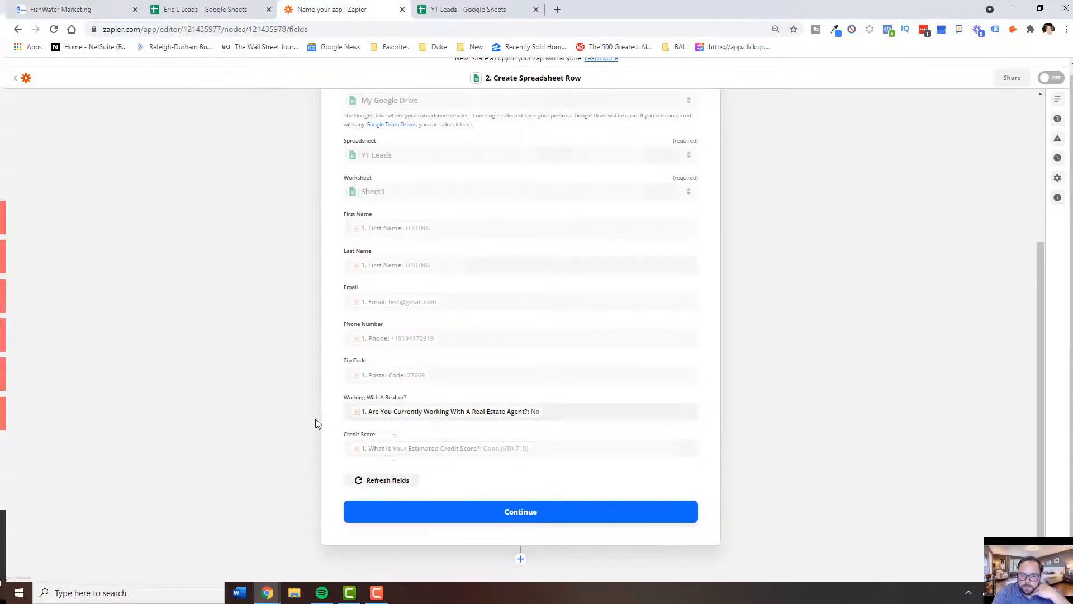
# Step: Finish the action's field setup and send a test row to Google Sheets
pyautogui.click(469, 518)
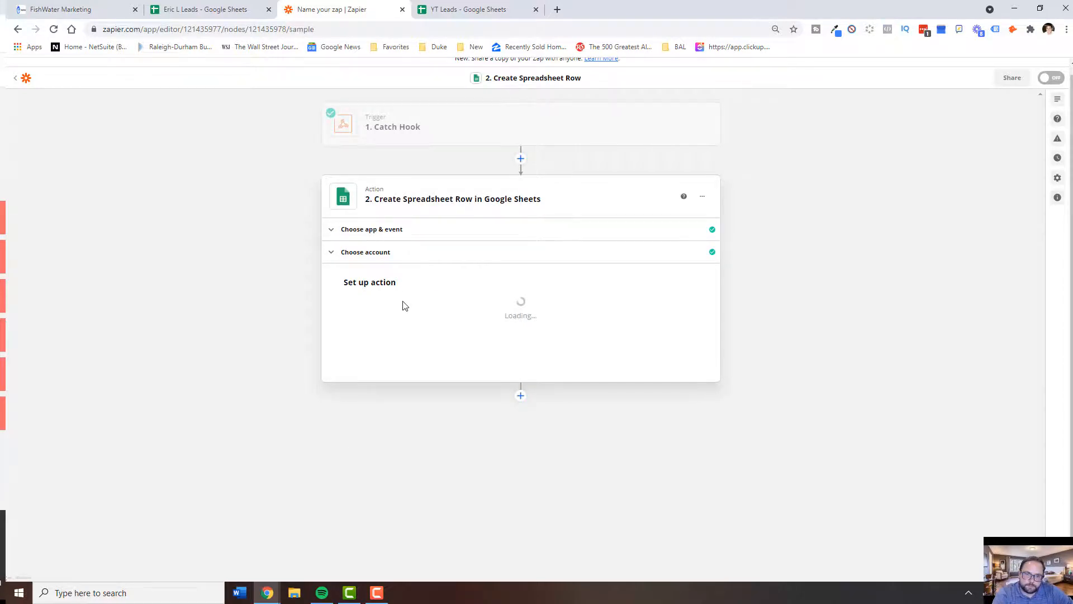
pyautogui.click(584, 520)
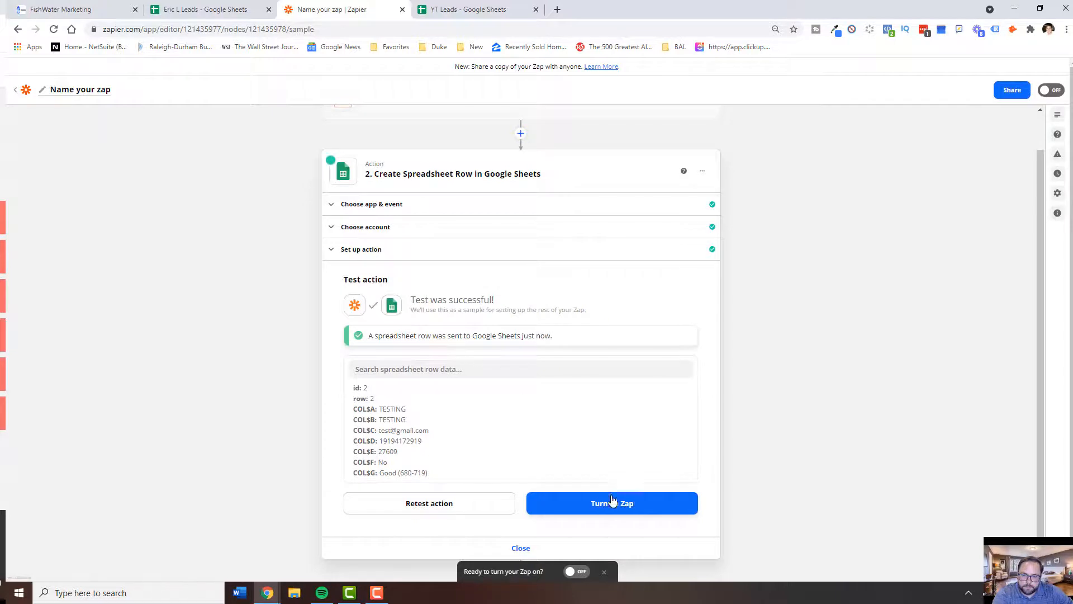
# Step: Switch to the YT Leads sheet and check each value of the test row against its column header
pyautogui.click(468, 10)
pyautogui.moveTo(361, 214); pyautogui.dragTo(361, 224)
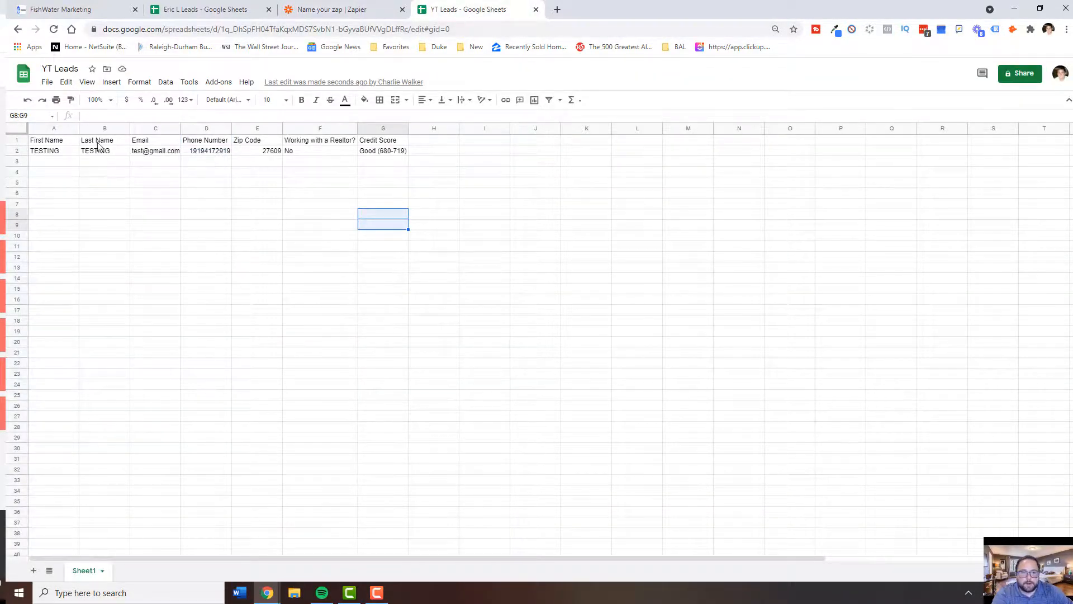
pyautogui.moveTo(61, 153); pyautogui.dragTo(381, 151)
pyautogui.click(382, 151)
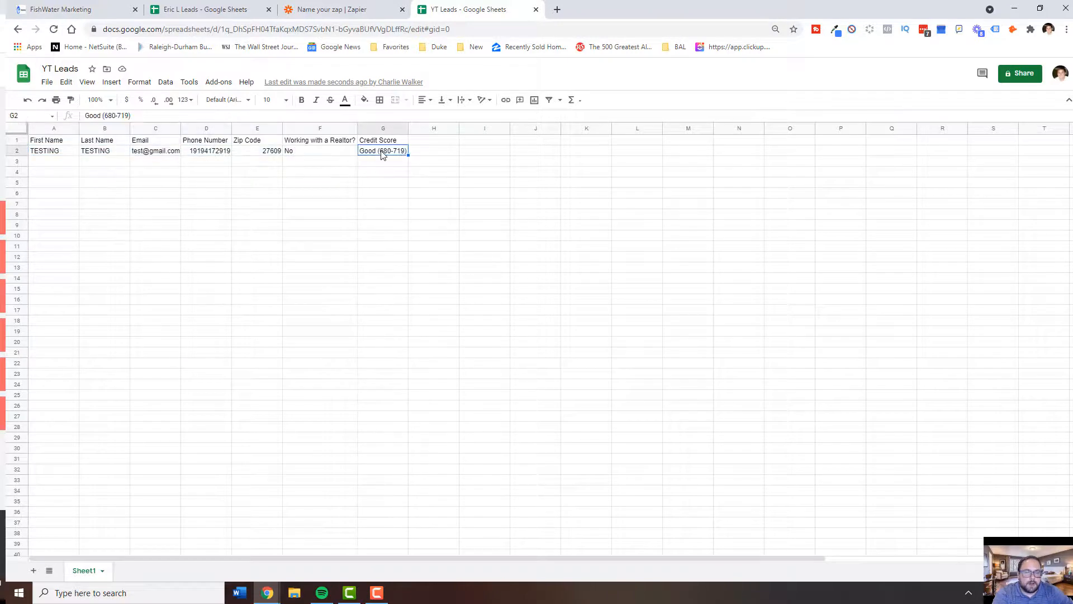
pyautogui.click(374, 182)
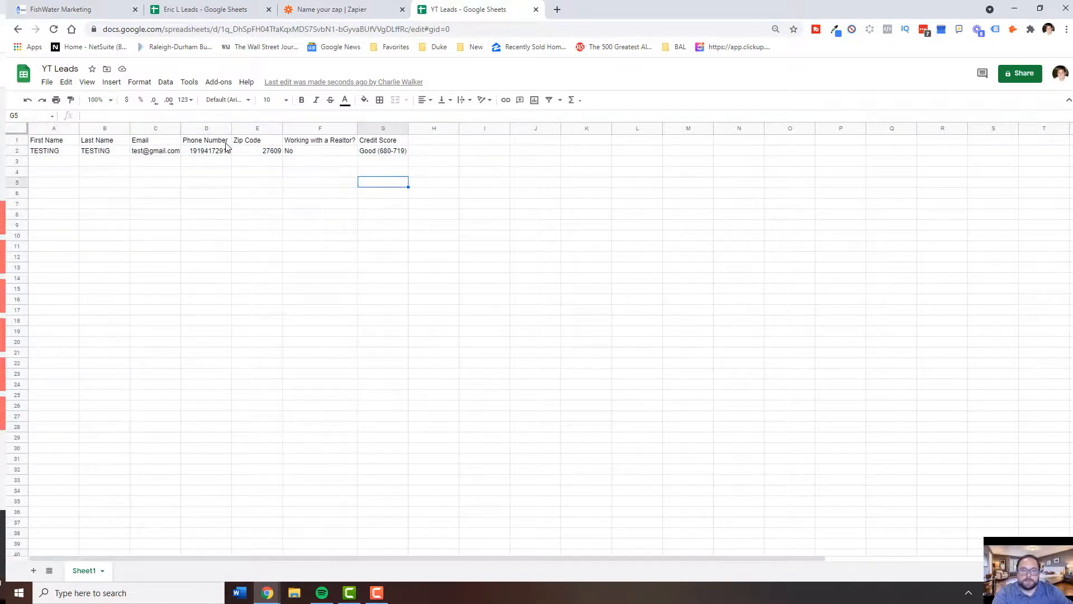
pyautogui.click(219, 172)
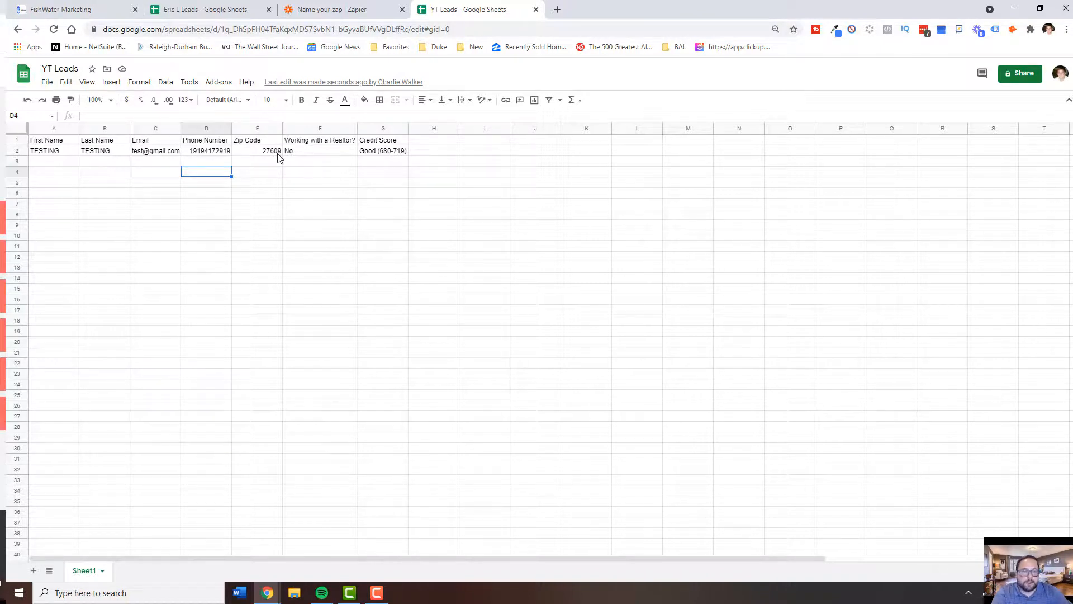
pyautogui.moveTo(38, 141); pyautogui.dragTo(403, 186)
pyautogui.click(385, 163)
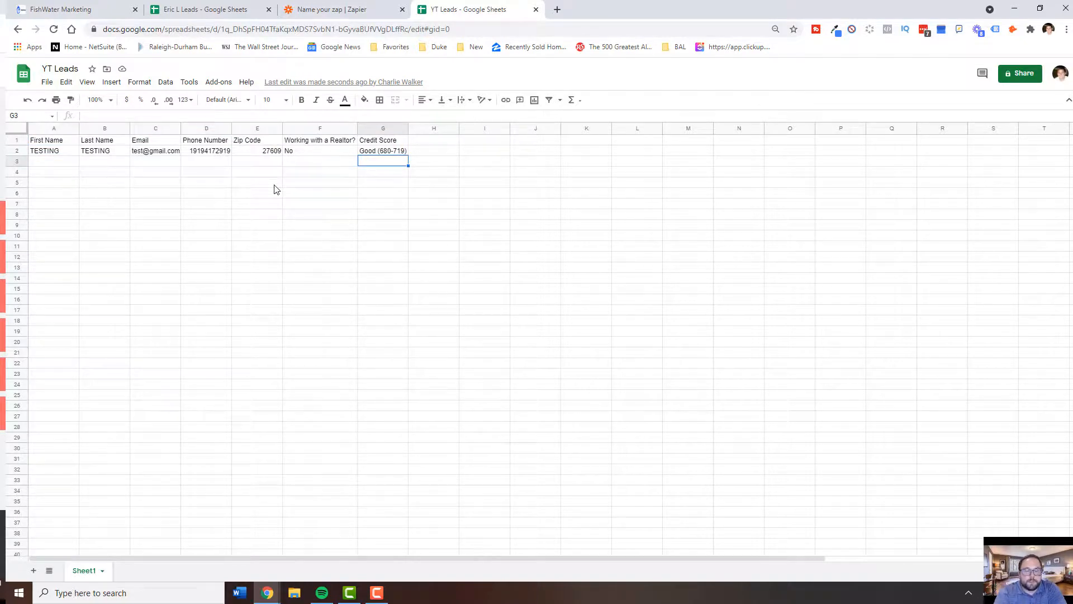
pyautogui.click(438, 143)
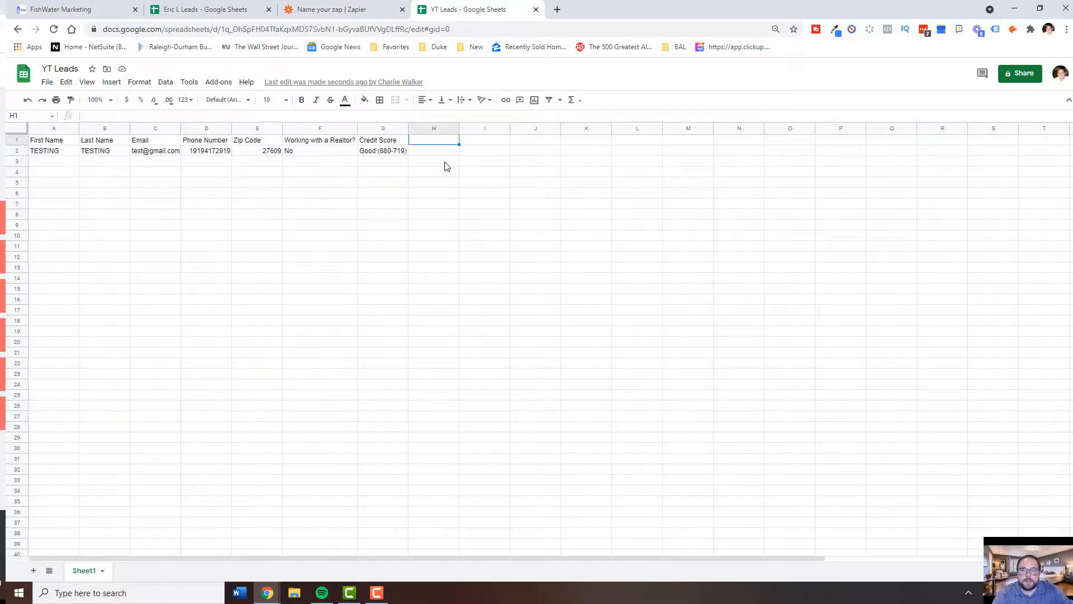
pyautogui.click(259, 11)
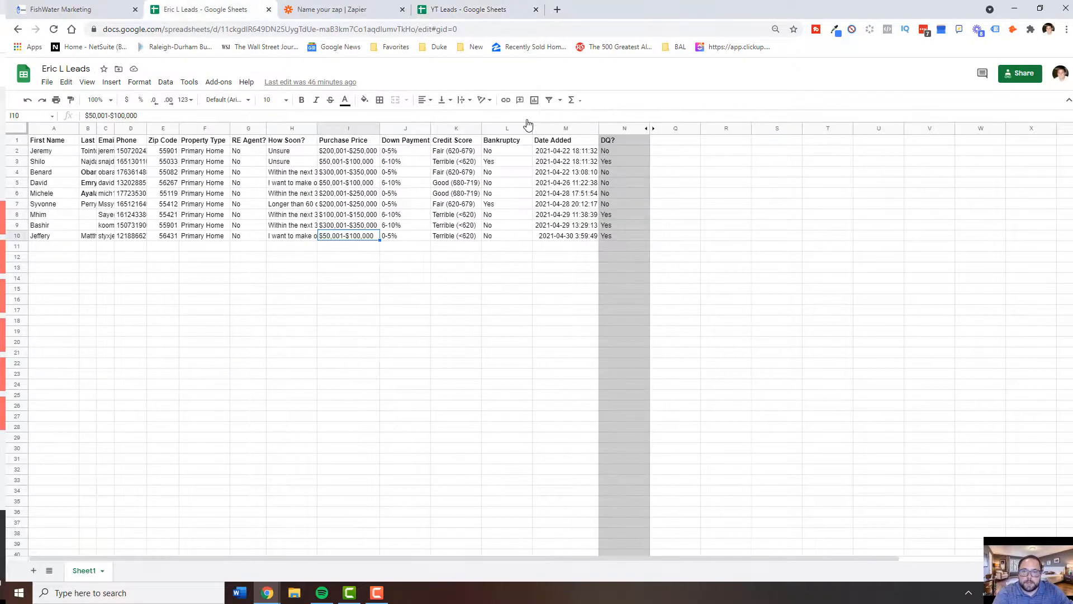
pyautogui.click(640, 128)
pyautogui.click(653, 129)
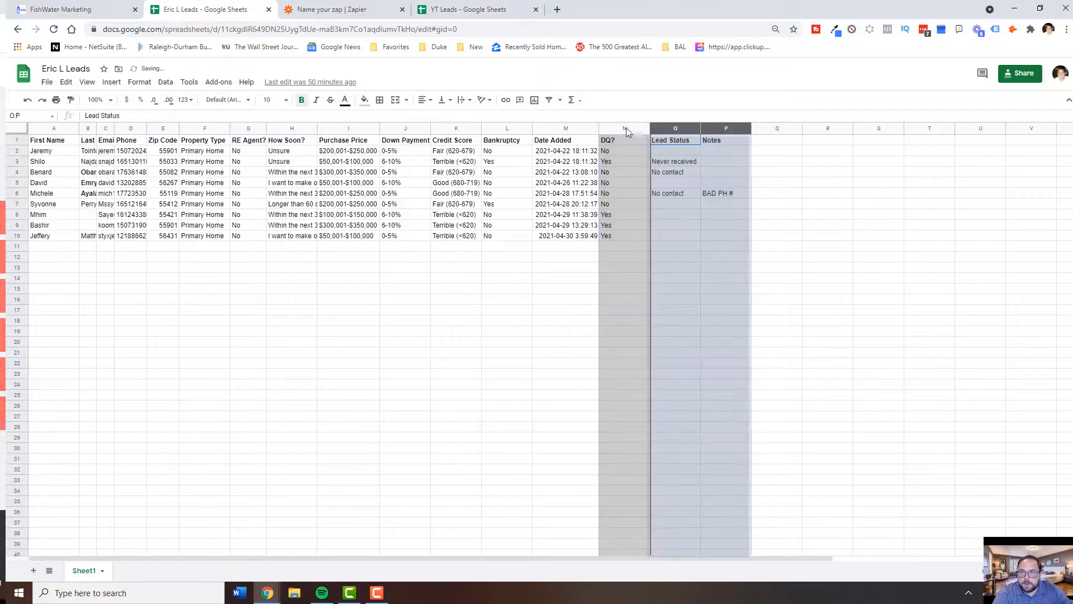
pyautogui.hotkey('ctrl', 'c')
pyautogui.click(676, 191)
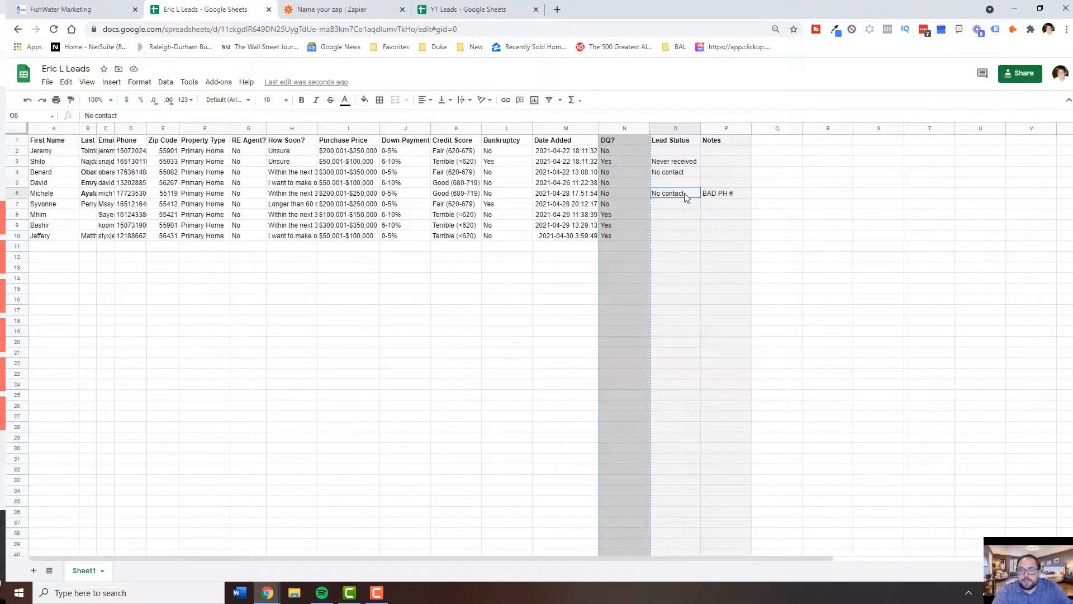
pyautogui.click(680, 173)
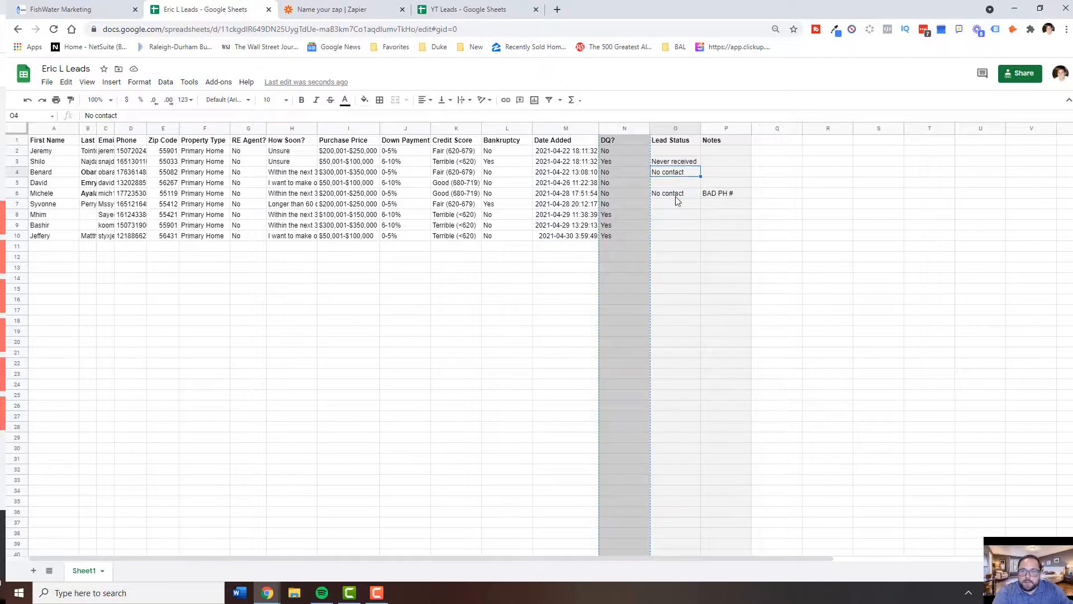
pyautogui.click(675, 200)
pyautogui.click(676, 193)
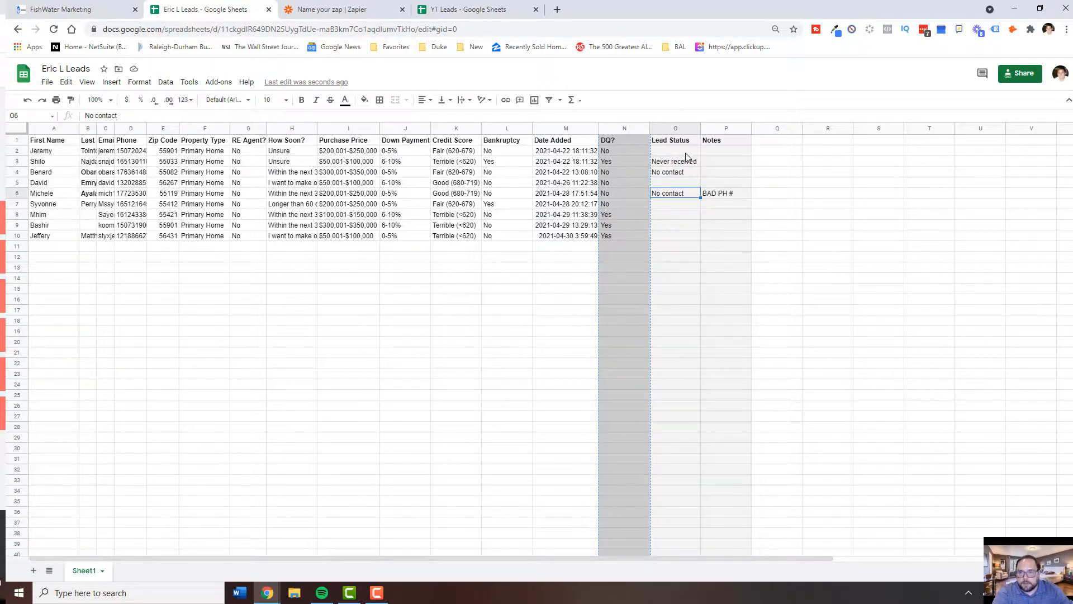
pyautogui.moveTo(683, 152); pyautogui.dragTo(588, 151)
pyautogui.moveTo(682, 181); pyautogui.dragTo(731, 190)
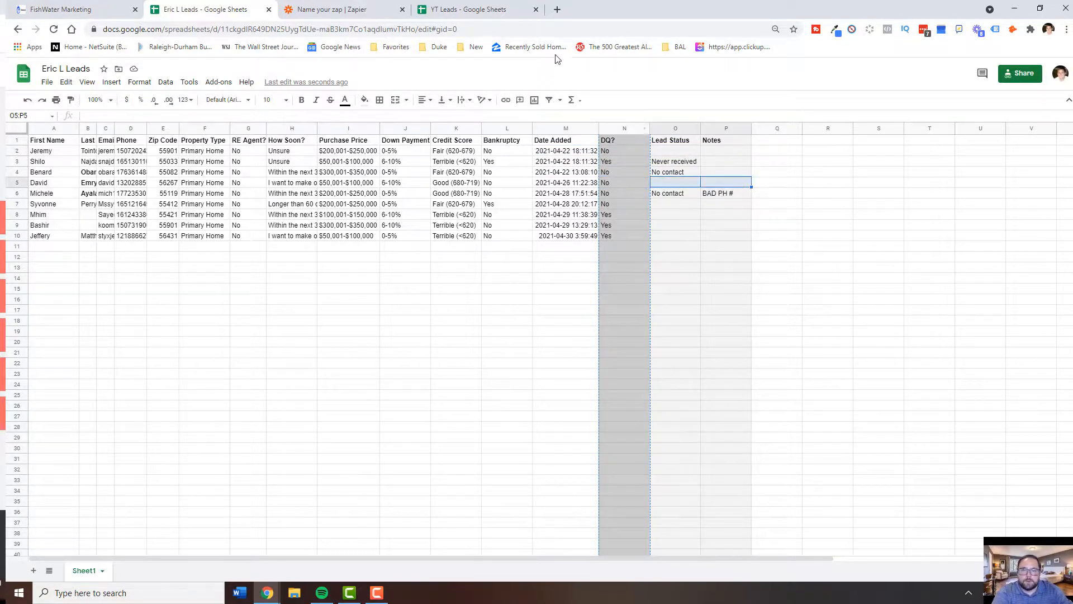
pyautogui.click(489, 9)
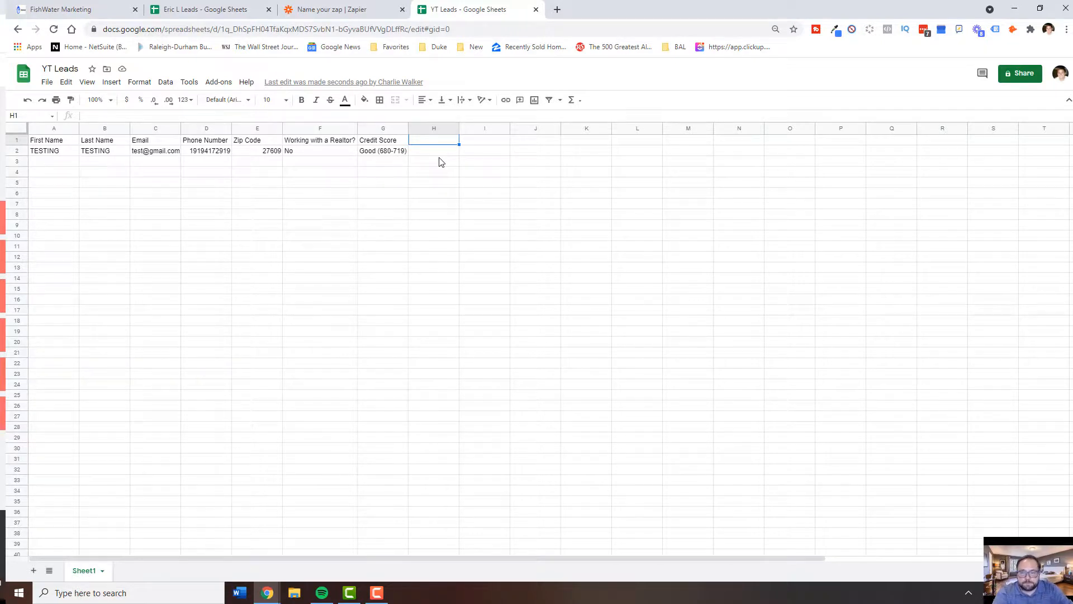
pyautogui.click(241, 9)
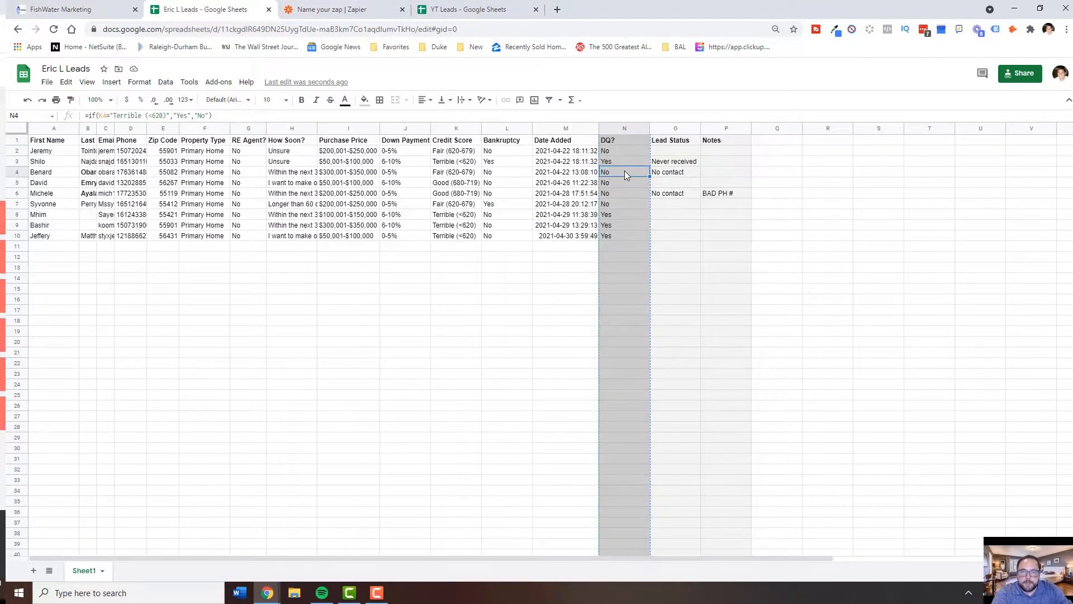
pyautogui.moveTo(626, 150); pyautogui.dragTo(622, 236)
pyautogui.hotkey('ctrl', 'd')
pyautogui.click(622, 226)
pyautogui.click(626, 151)
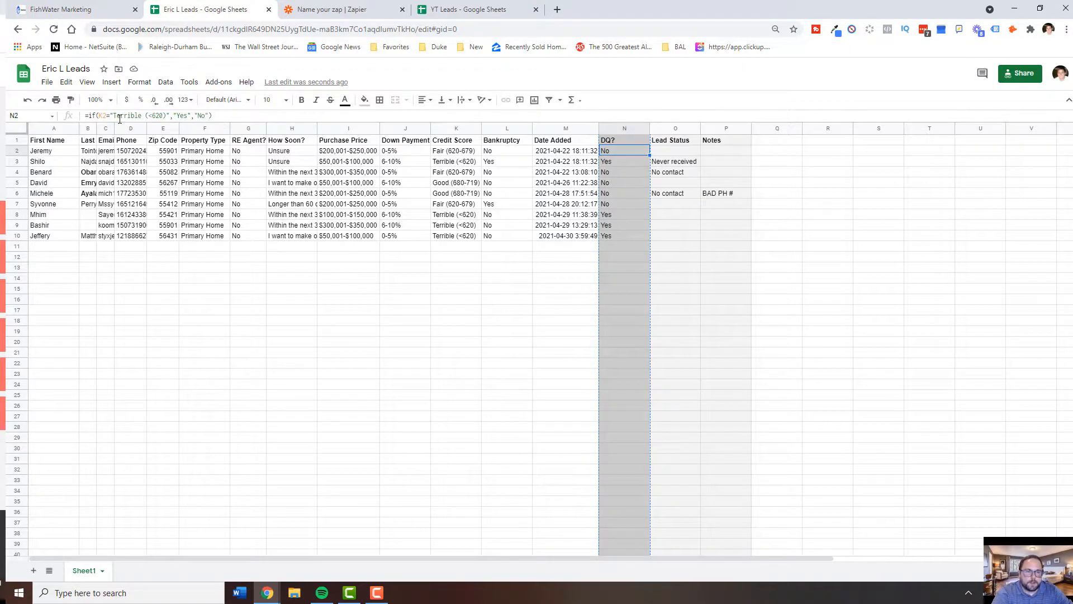
pyautogui.moveTo(114, 115); pyautogui.dragTo(166, 115)
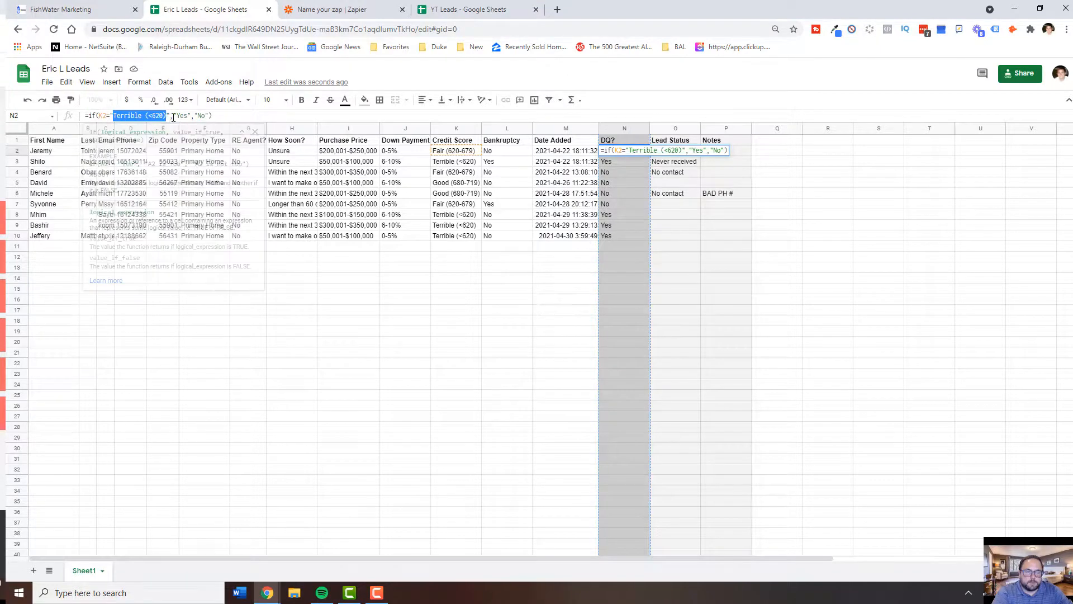
pyautogui.click(469, 163)
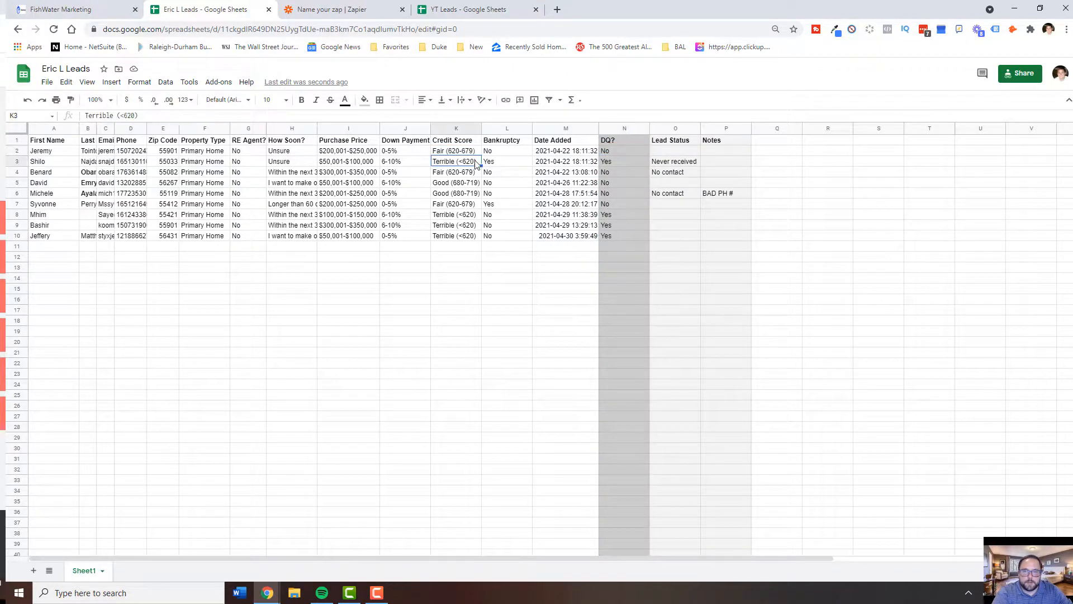
pyautogui.click(615, 151)
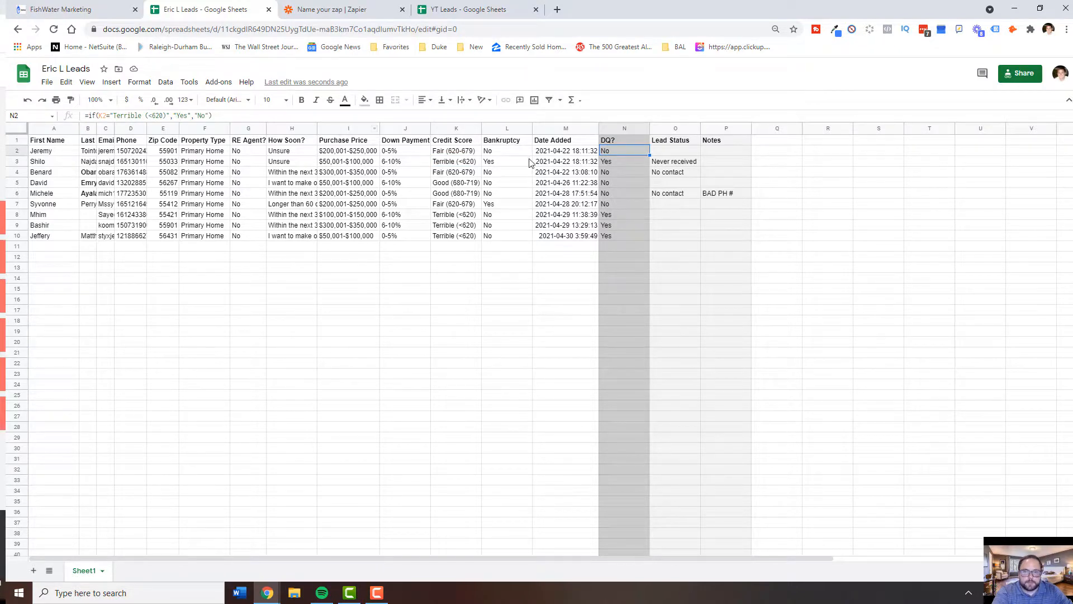
pyautogui.click(621, 243)
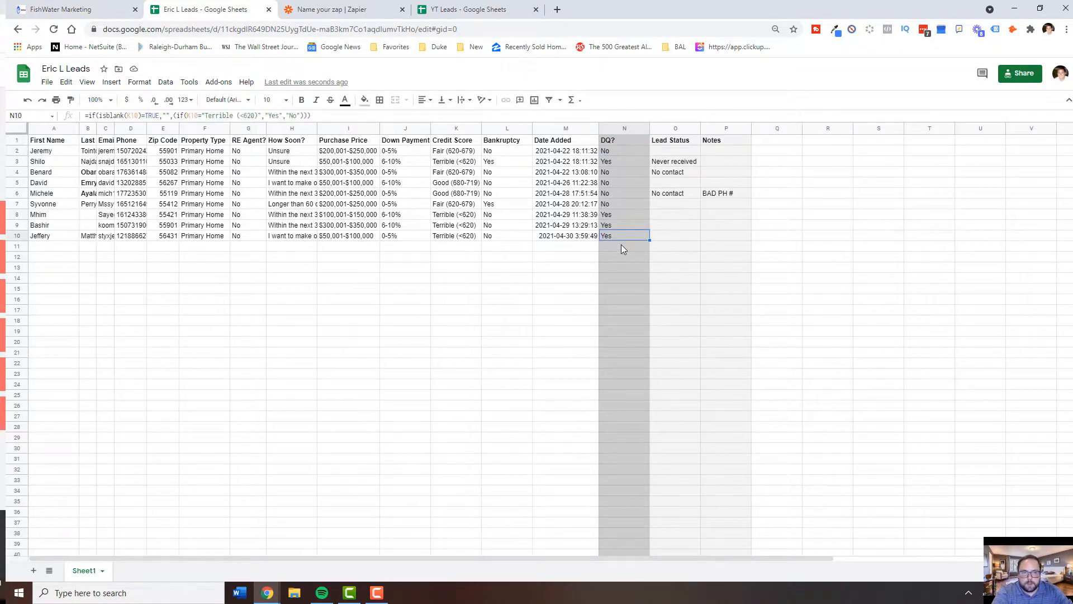
# Step: Try filling the first lead's DQ? formula down through row 35, and undo the fill
pyautogui.click(621, 151)
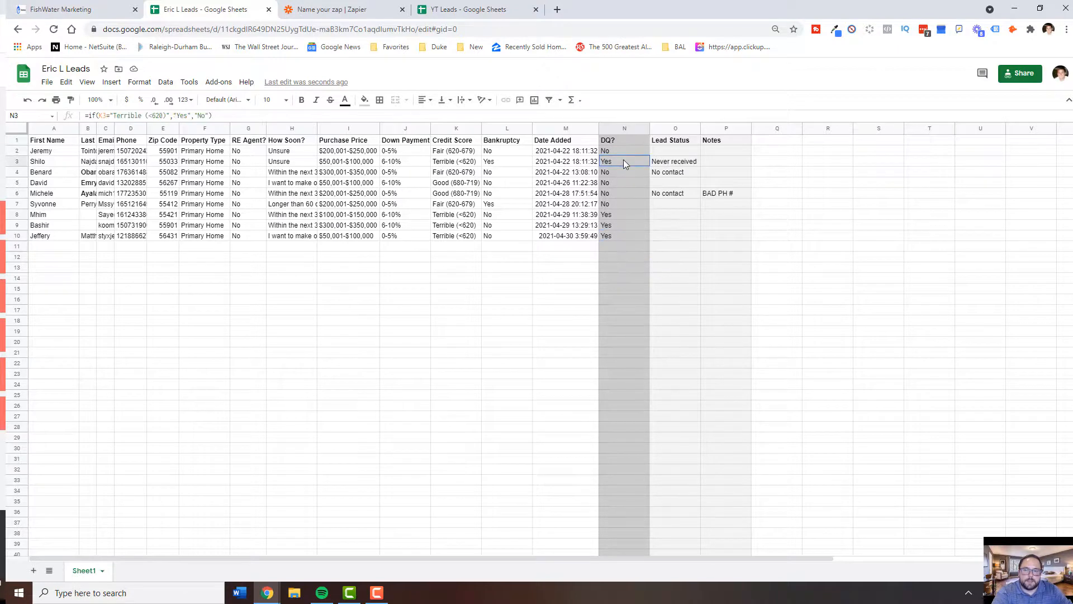
pyautogui.moveTo(649, 155); pyautogui.dragTo(651, 505)
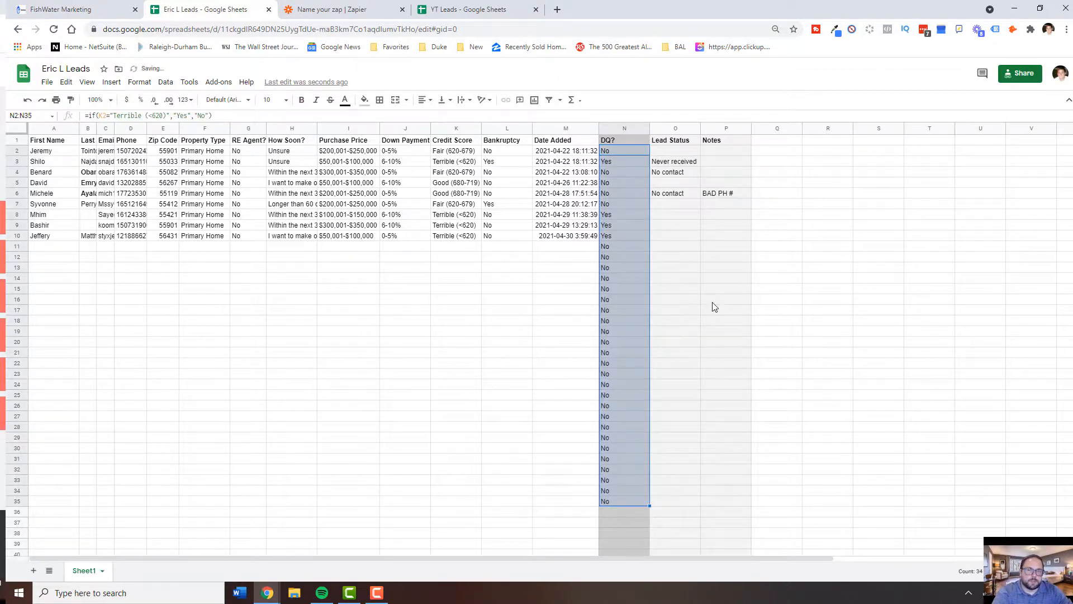
pyautogui.hotkey('ctrl', 'z')
pyautogui.click(695, 258)
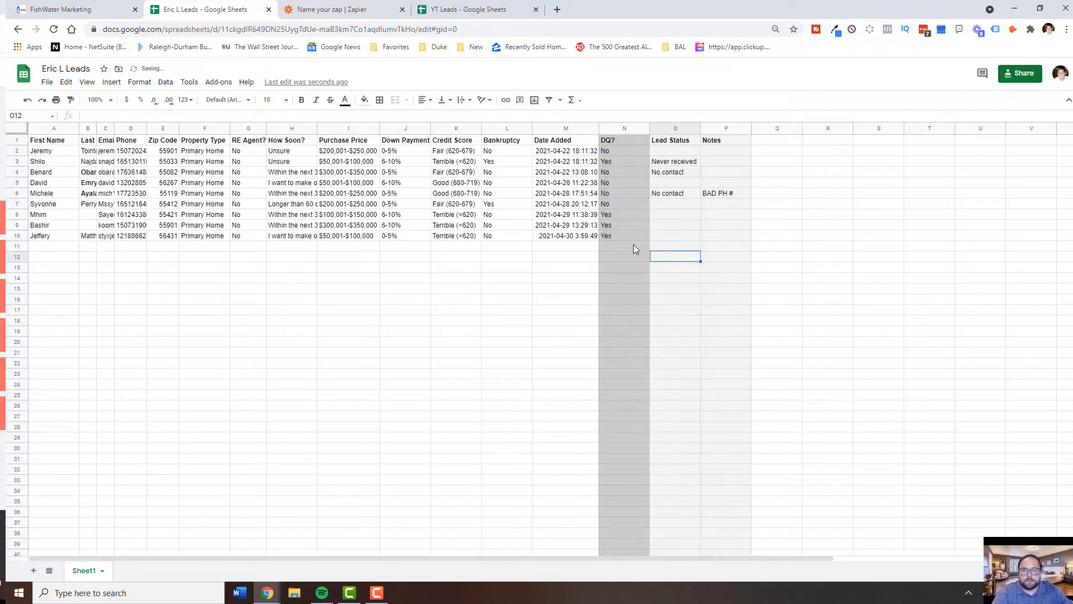
# Step: Copy row 11's blank-checking DQ? formula up through row 2 so that all lead rows use it
pyautogui.click(631, 245)
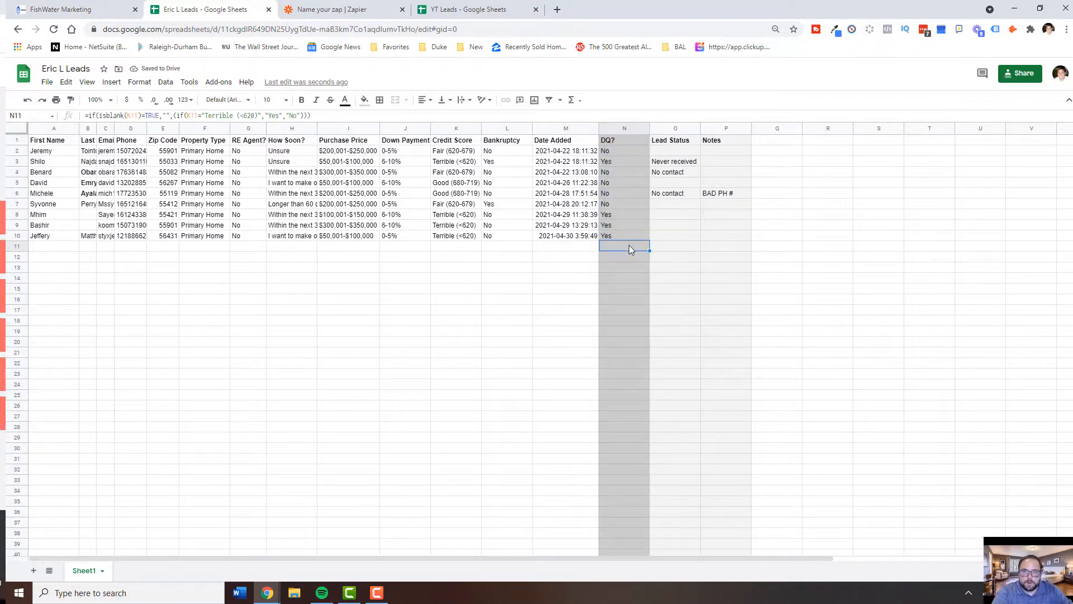
pyautogui.doubleClick(629, 244)
pyautogui.press('Escape')
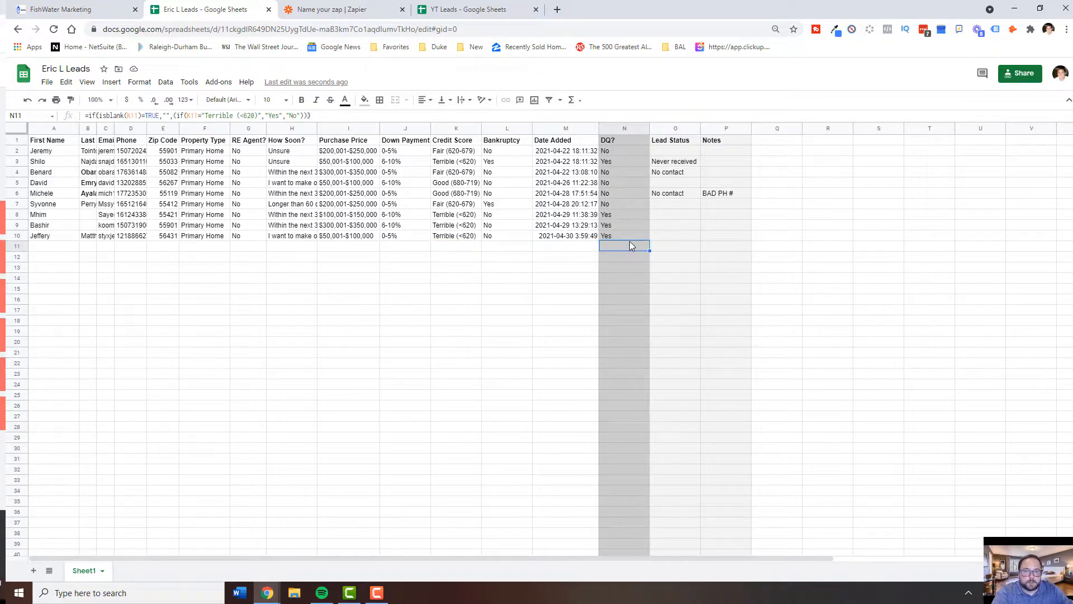
pyautogui.moveTo(649, 251); pyautogui.dragTo(642, 151)
pyautogui.click(627, 153)
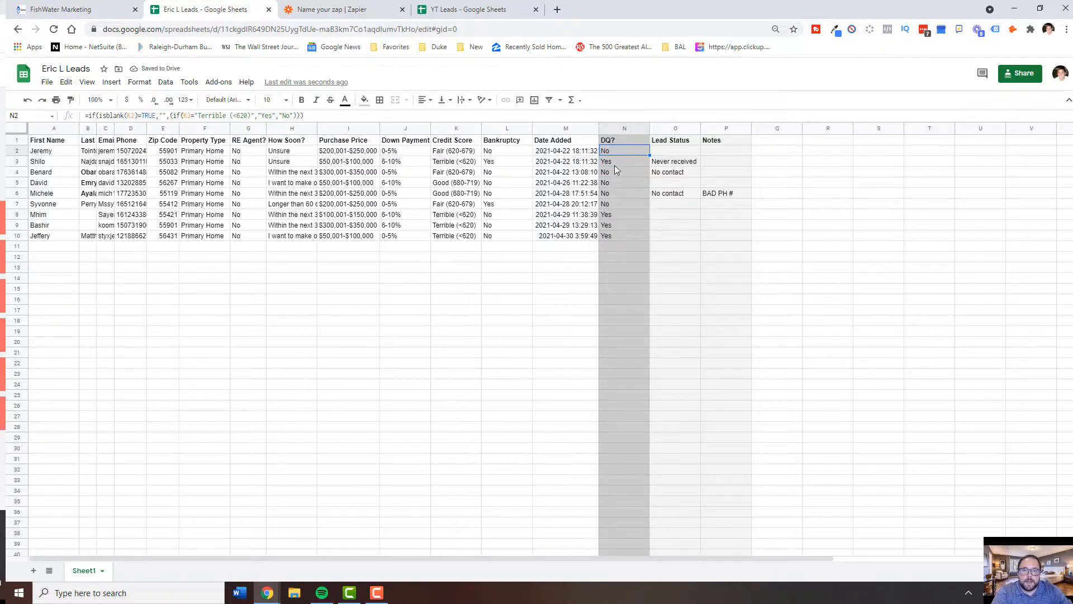
# Step: Check the DQ? column's blank-checking formula in both the lead rows and the empty rows down to row 34
pyautogui.click(614, 129)
pyautogui.click(616, 235)
pyautogui.click(616, 255)
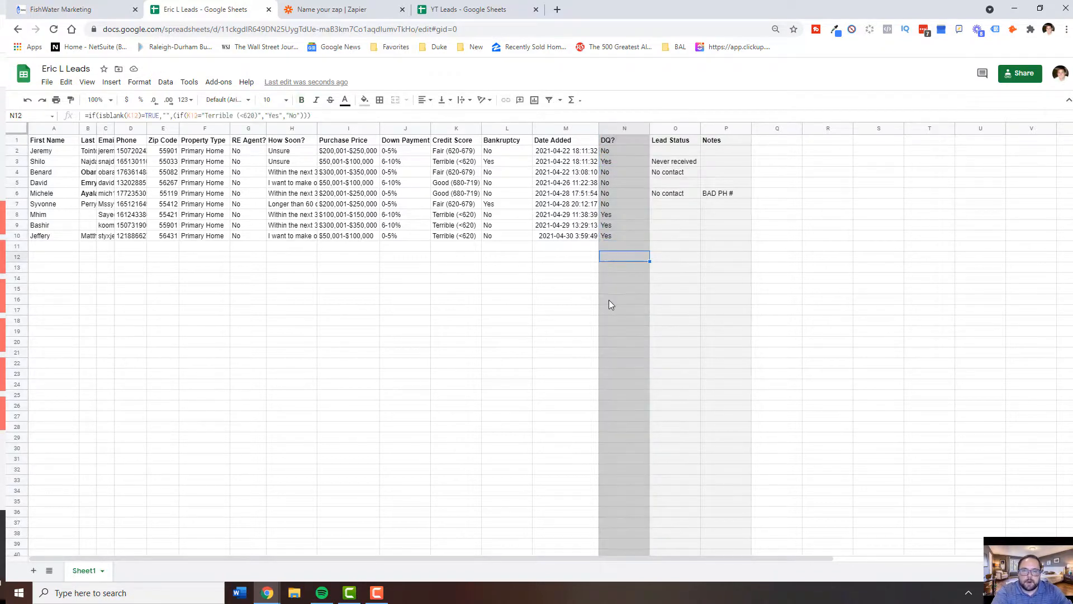
pyautogui.click(609, 300)
pyautogui.click(606, 342)
pyautogui.scroll(-2, 602, 375)
pyautogui.click(602, 383)
pyautogui.scroll(2, 626, 357)
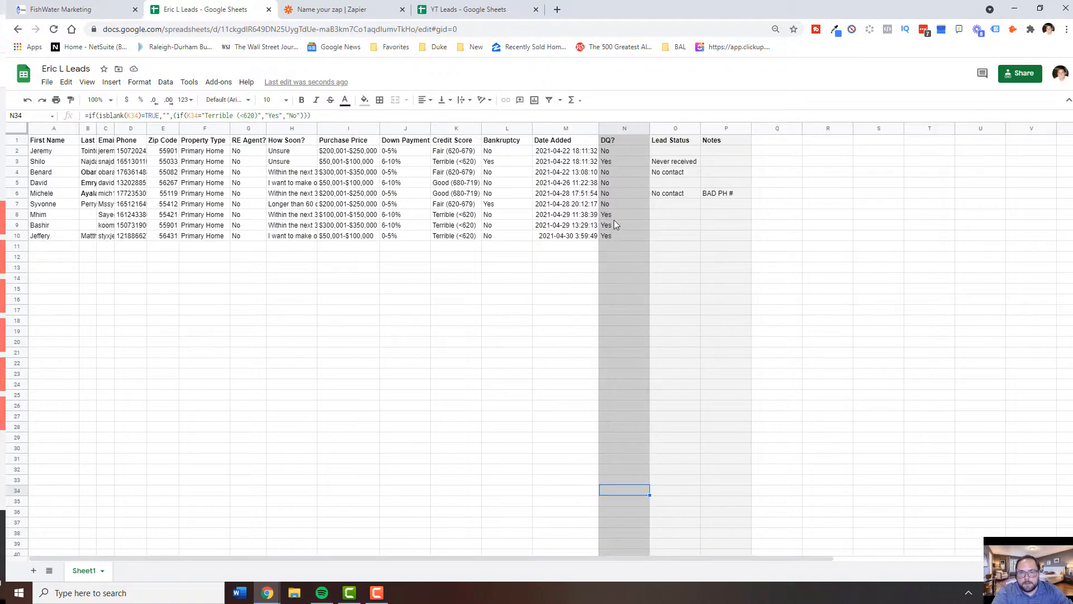
pyautogui.click(615, 130)
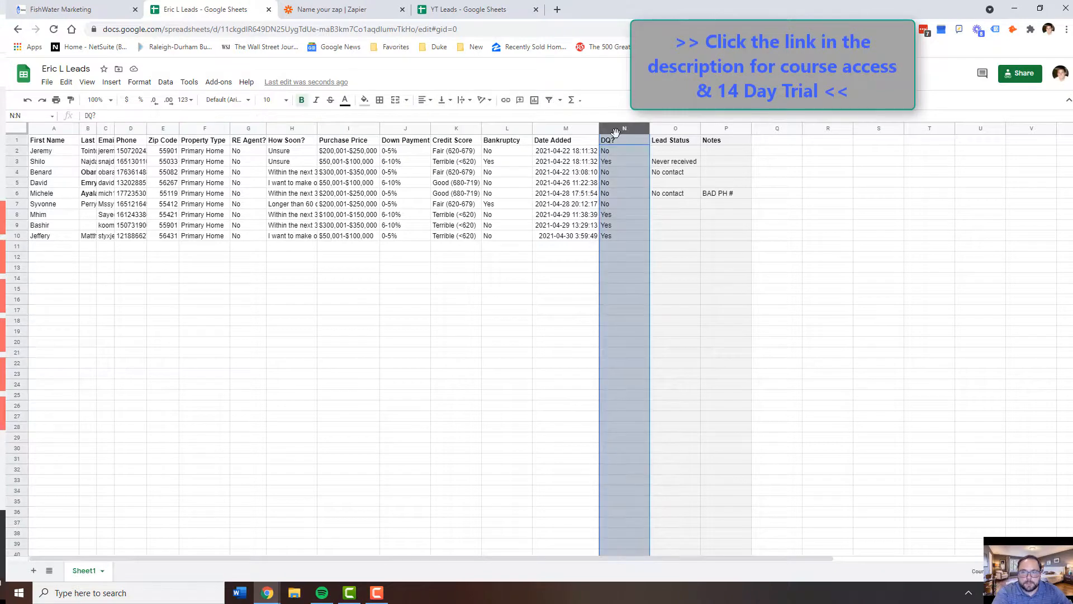
pyautogui.click(615, 215)
pyautogui.click(625, 160)
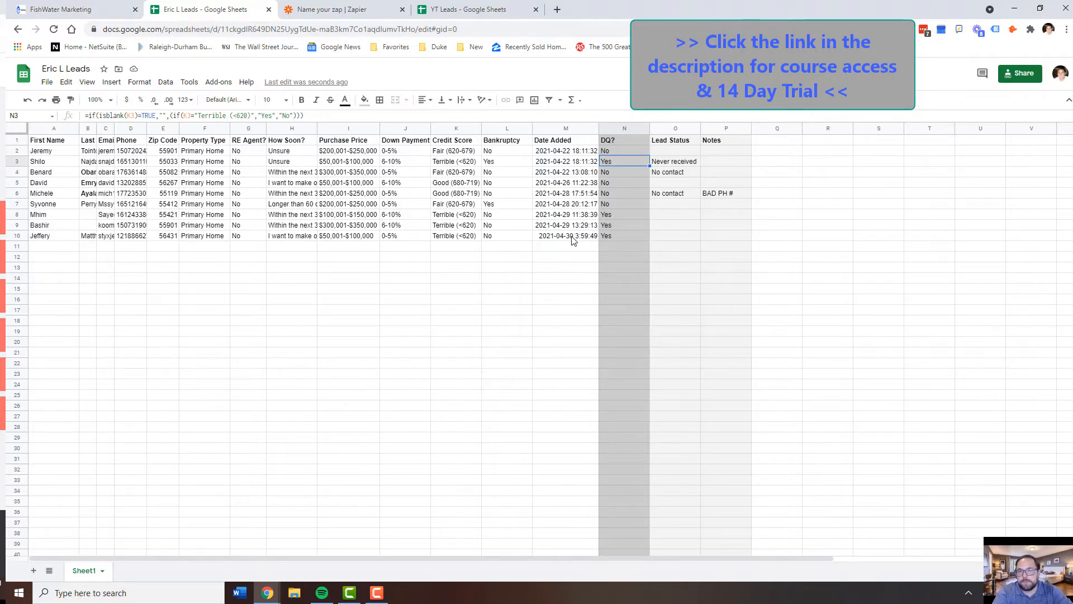
# Step: Switch to the Zapier zap and open the Catch Hook trigger at its trigger setup section
pyautogui.click(346, 10)
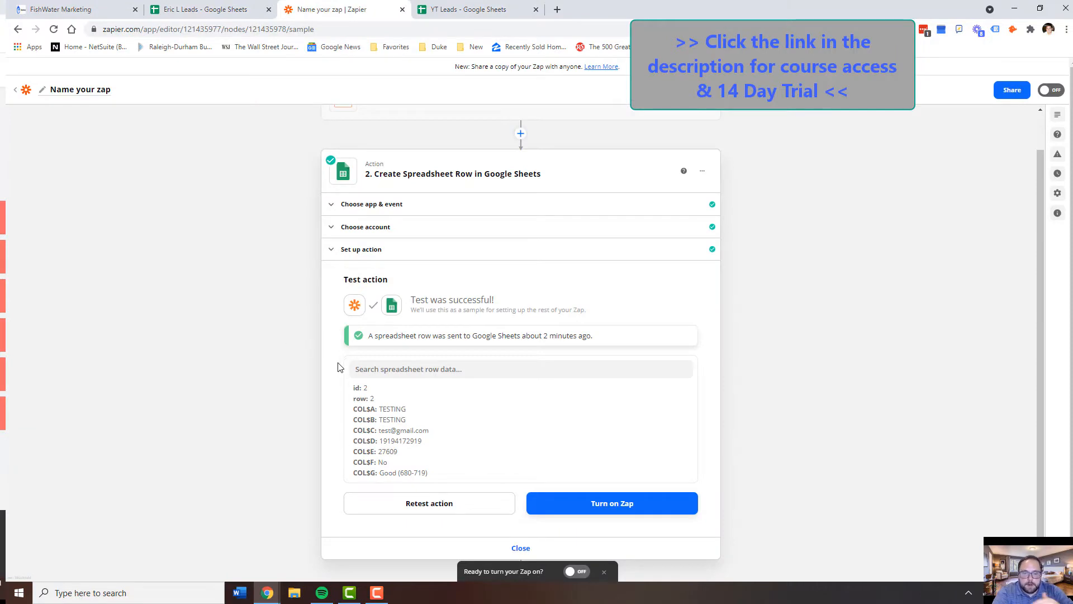
pyautogui.scroll(2, 366, 372)
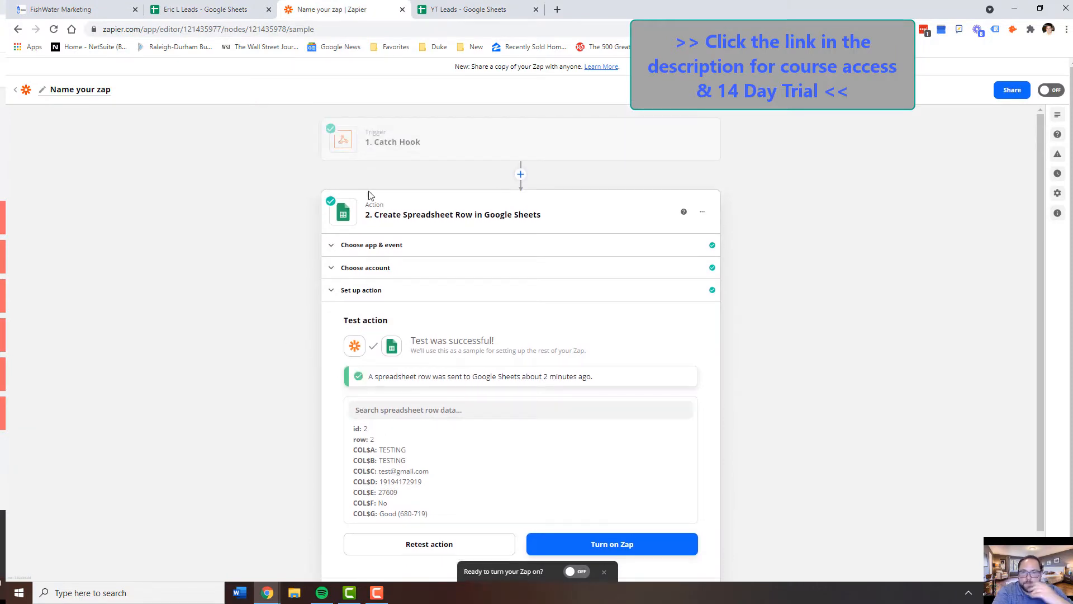
pyautogui.click(419, 146)
pyautogui.click(398, 194)
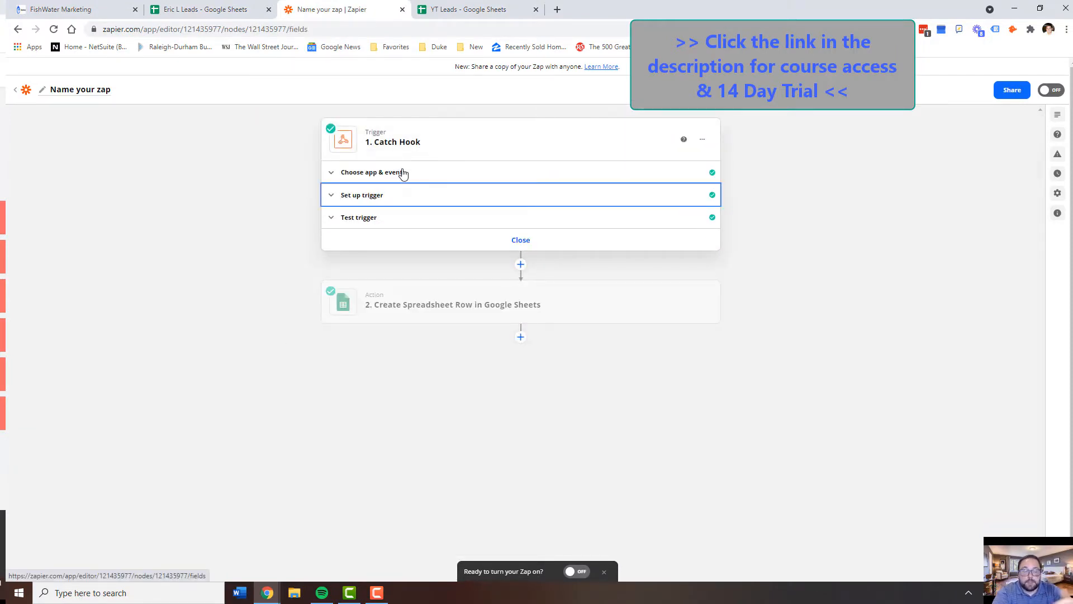